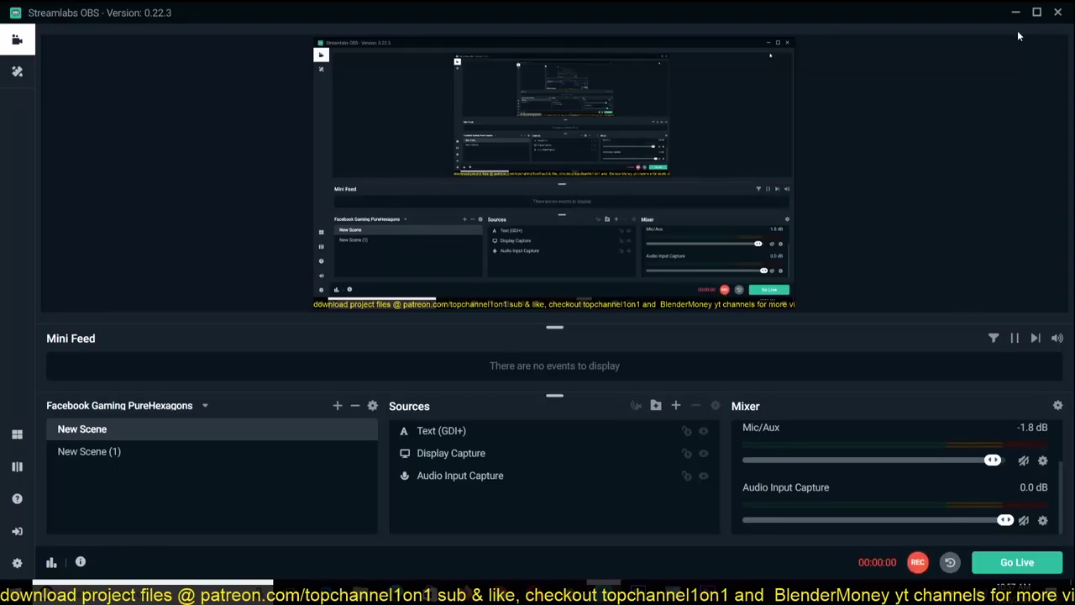
Minimize Streamlabs OBS to bring the Blender Jack Daniel's bottle scene into view.
left_click(1015, 15)
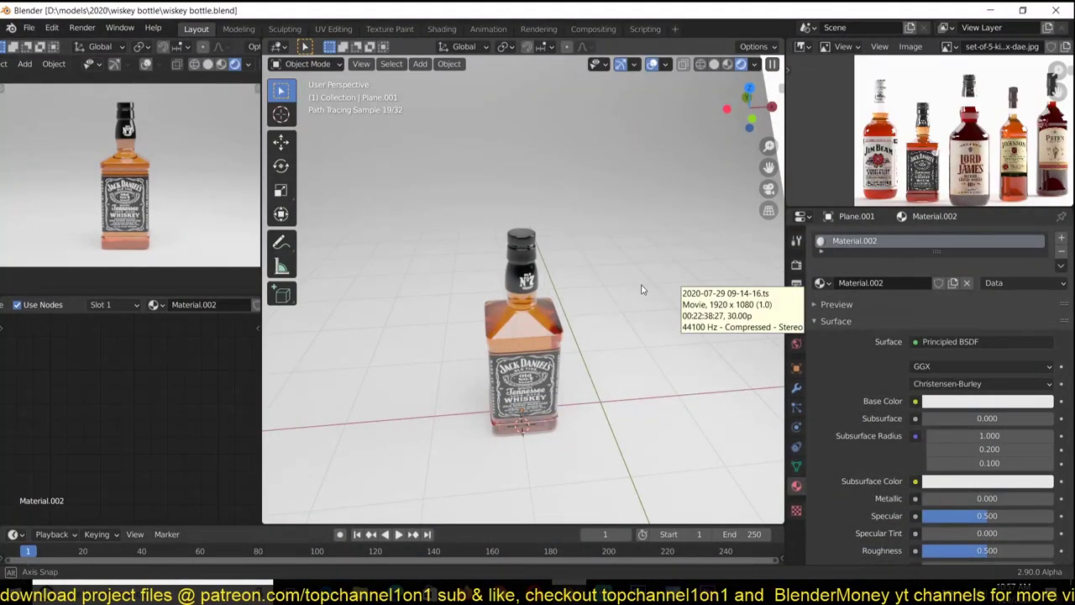
scroll(641, 290, "up", 3)
scroll(638, 292, "up", 1)
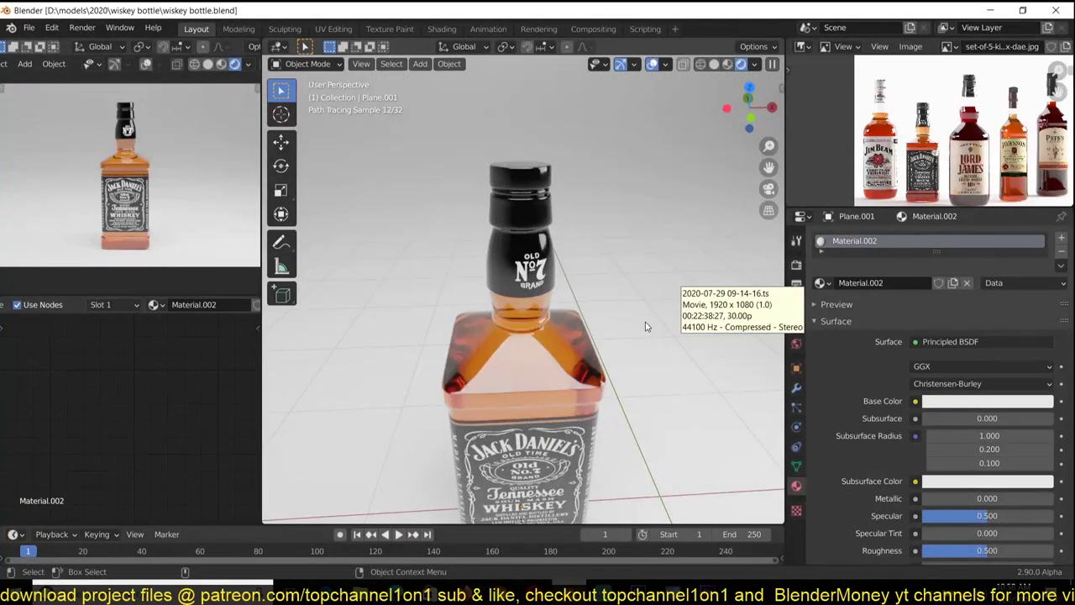
mouse_move(637, 375)
middle_mouse_down()
mouse_move(618, 308)
mouse_move(624, 216)
middle_mouse_up()
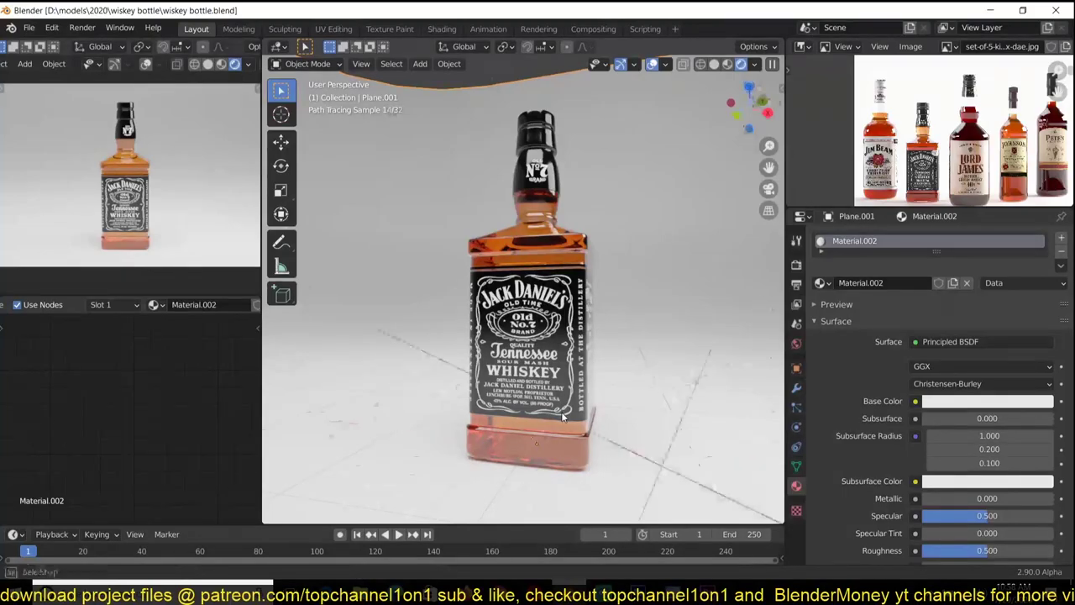
middle_click_drag(562, 416, 580, 453)
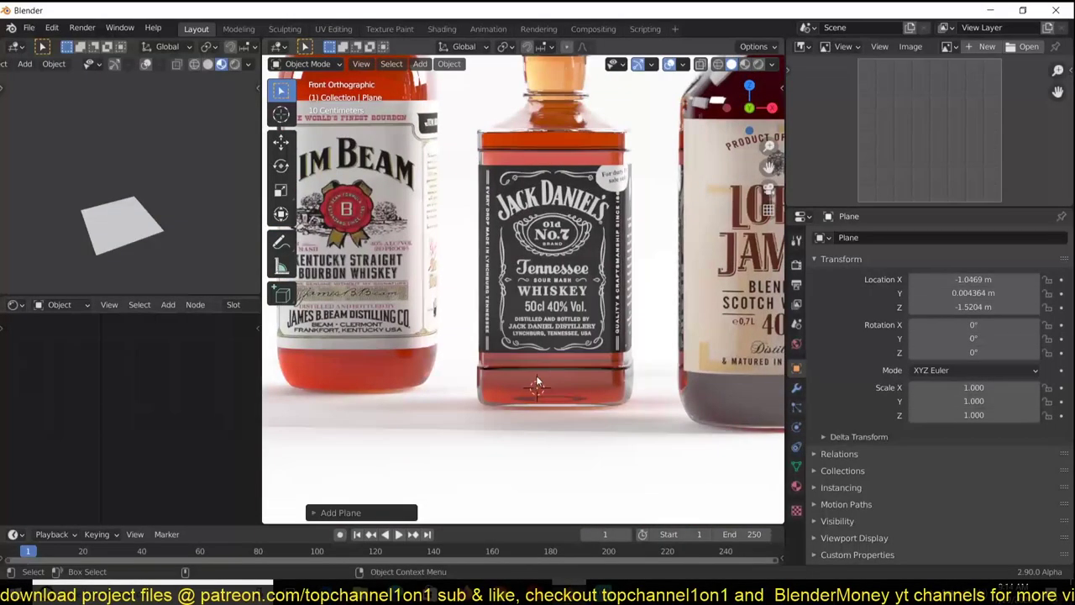
Place a plane at the bottle base, scale it to width, and extrude it up along normals into the body.
left_click(636, 406)
key("s")
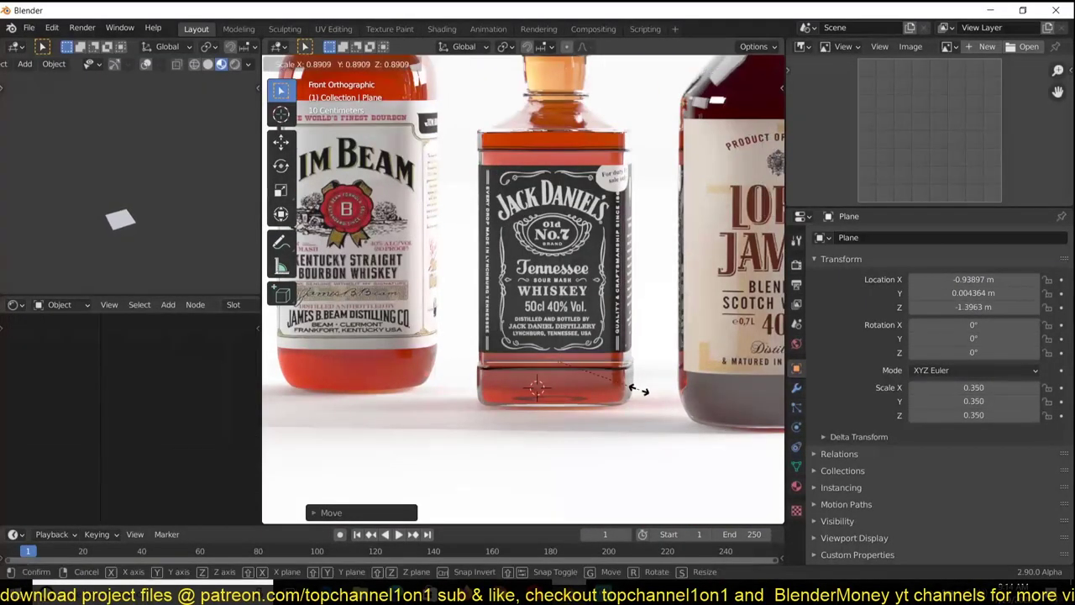
key("Tab")
scroll(638, 362, "up", 4)
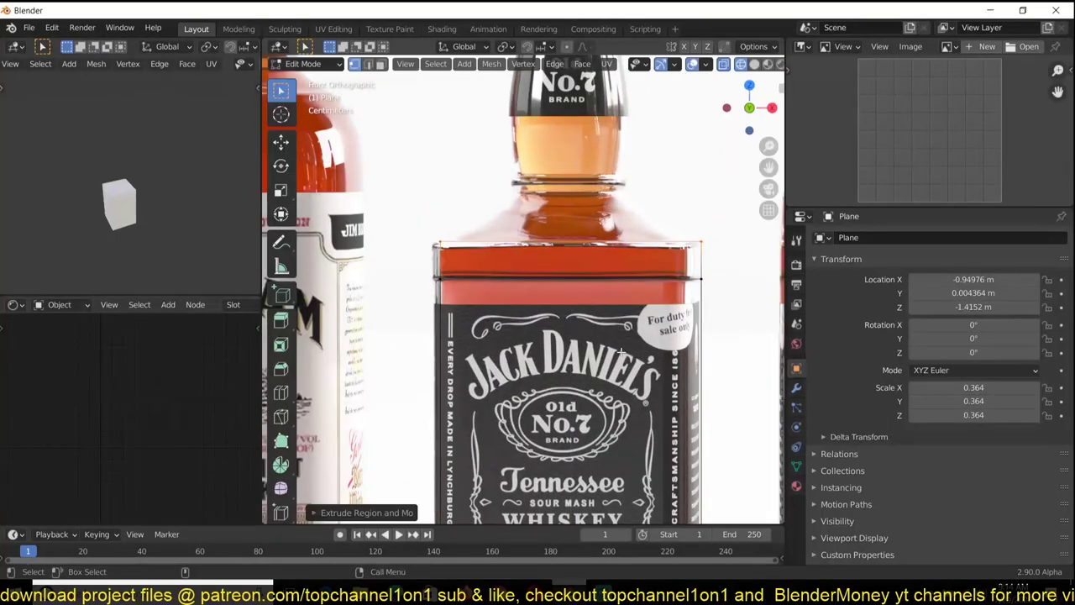
key("e")
key("Escape")
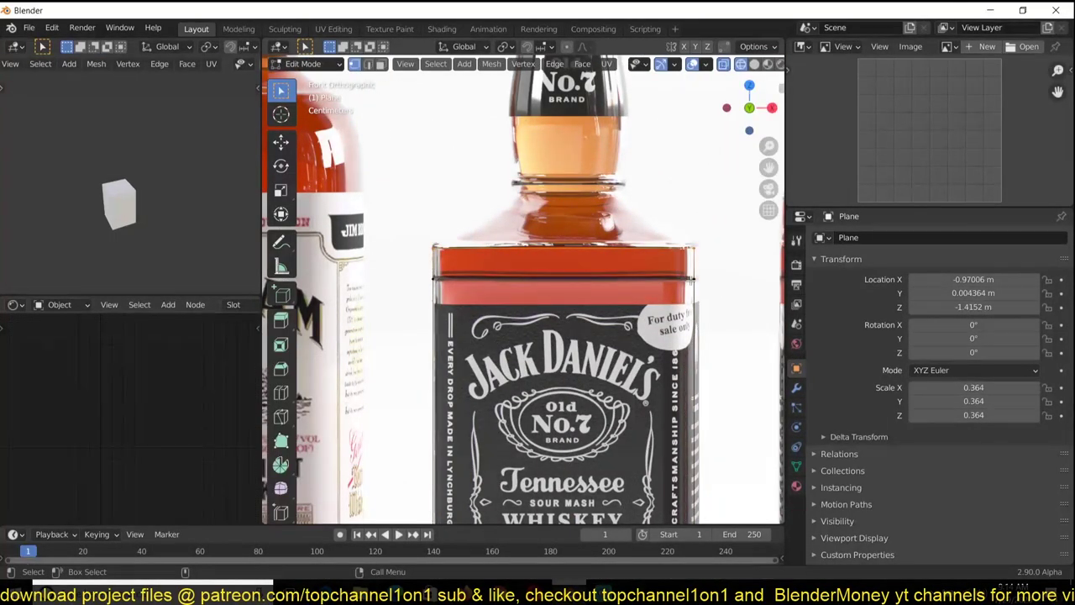
key("alt+e")
left_click(697, 293)
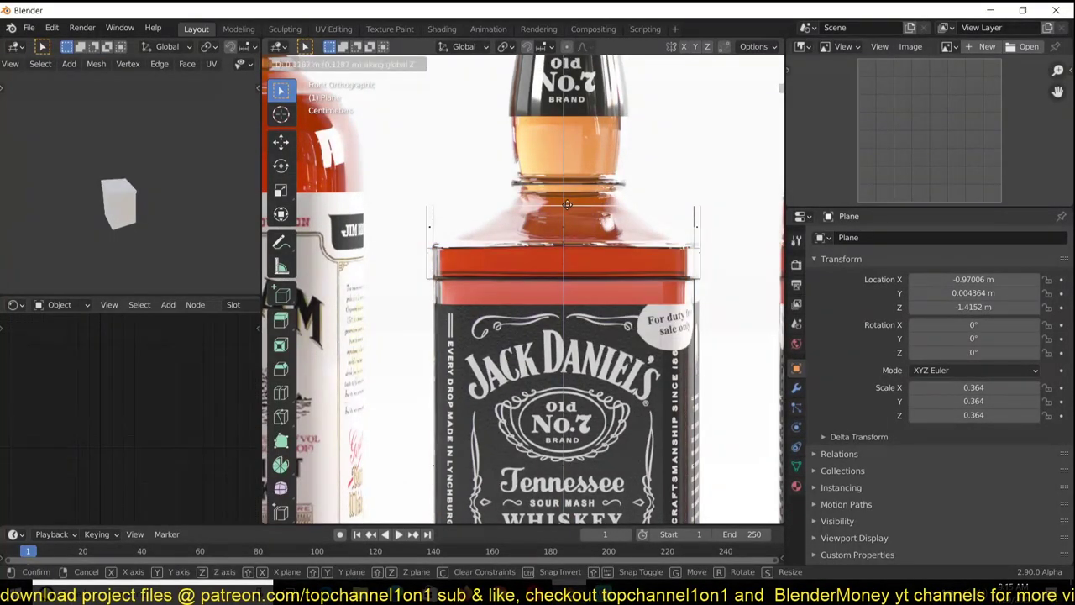
left_click(572, 241)
Switch to flat single-colour shading in front view and select the vertices along the base.
middle_click_drag(572, 240, 589, 300)
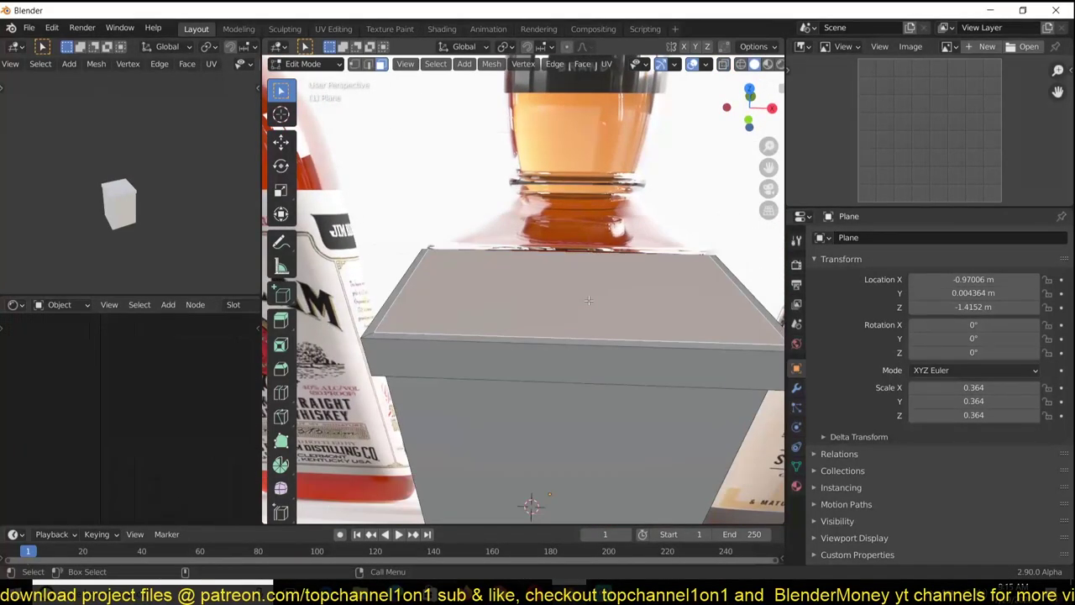
left_click(781, 64)
left_click(758, 249)
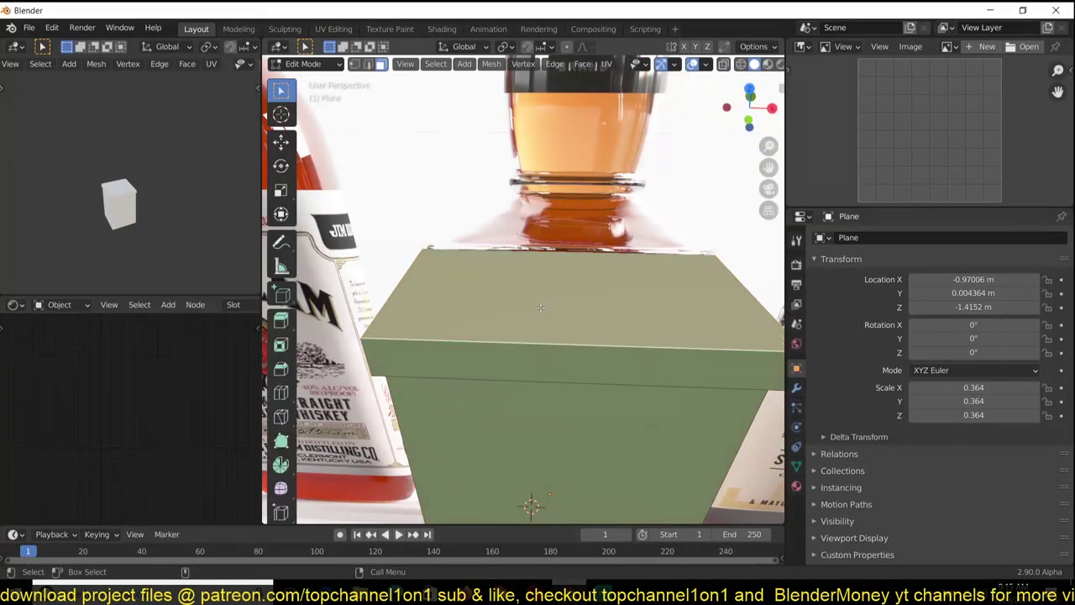
key("KP_1")
left_click_drag(396, 325, 776, 427)
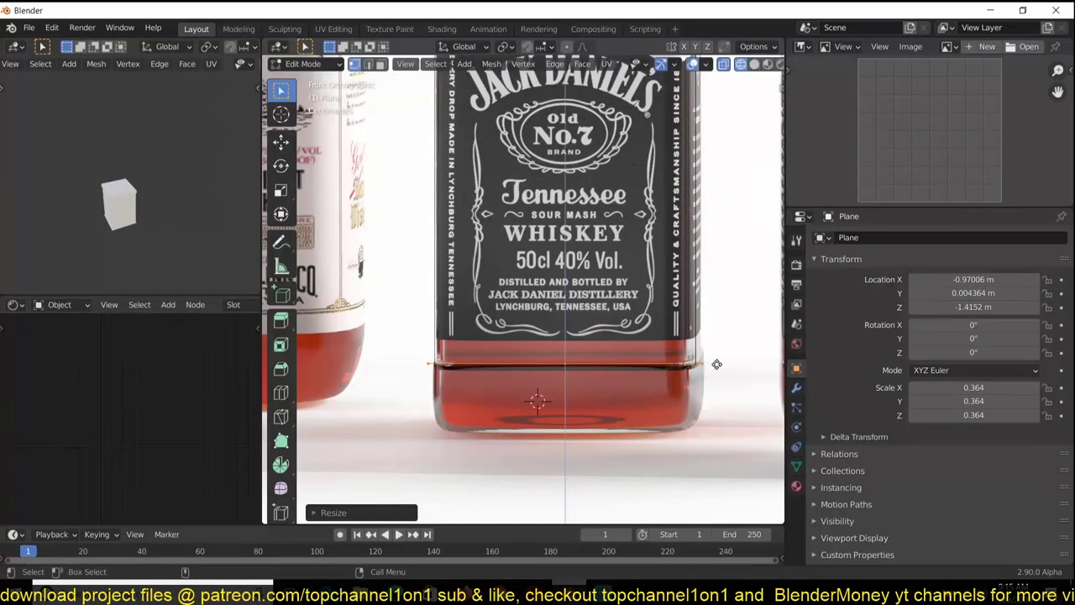
middle_click_drag(716, 364, 742, 327, "shift")
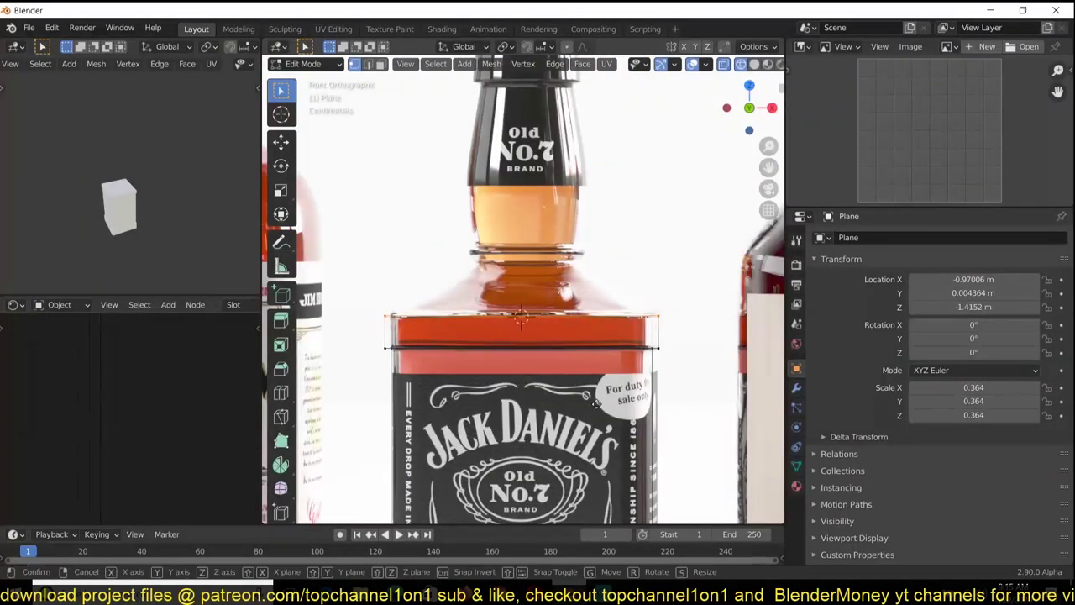
Add a circle above the shoulder and scale it to the neck width.
key("shift+a")
left_click(521, 329)
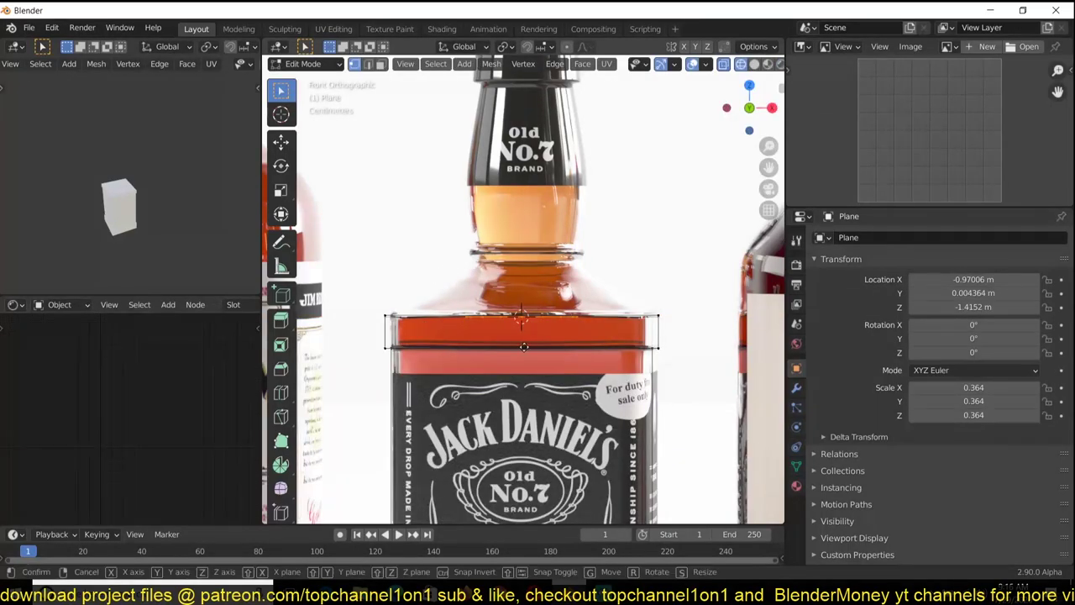
left_click(598, 344)
scroll(588, 348, "up", 3)
key("s")
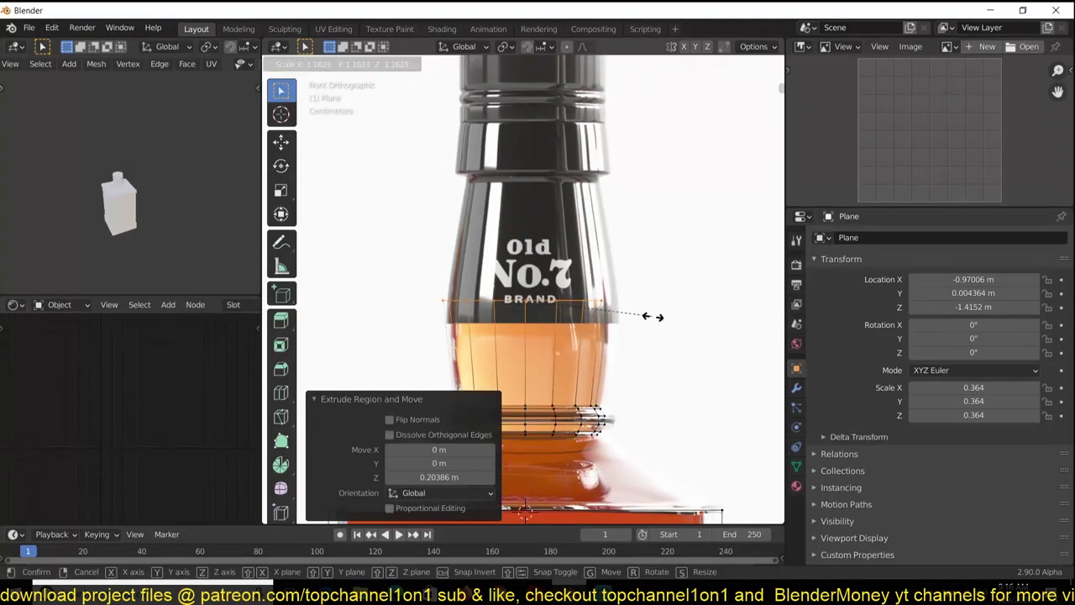
Bevel the neck's middle edge loop into several loops and scale them inward, excluding Z, for the label bulge.
key("ctrl+b")
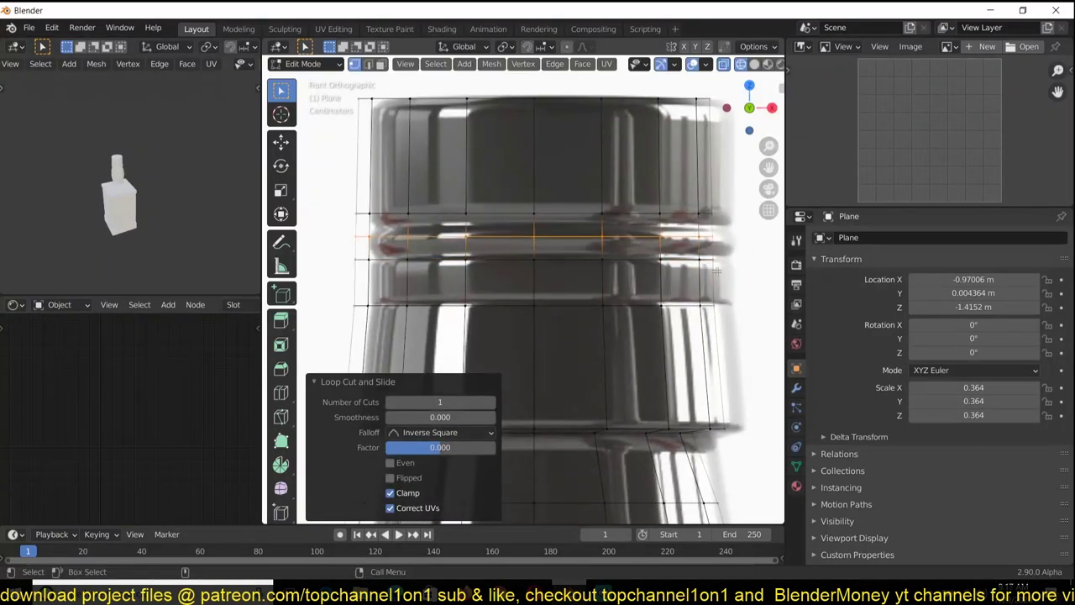
key("s")
key("shift+z")
left_click(695, 265)
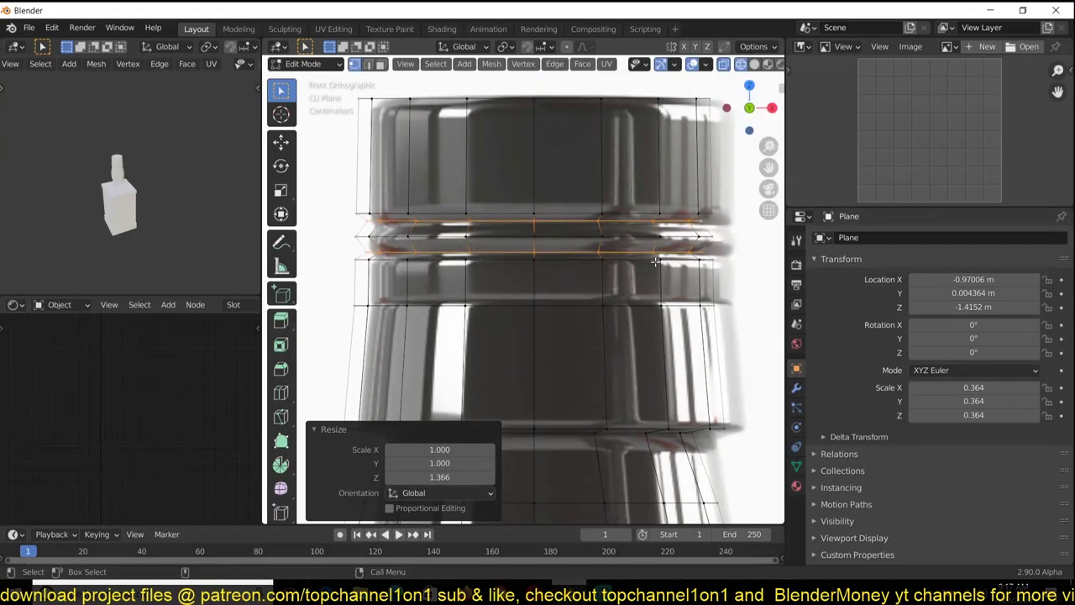
Bevel two edge loops near the cap to form the neck ring bands.
key("ctrl+b")
left_click(750, 148)
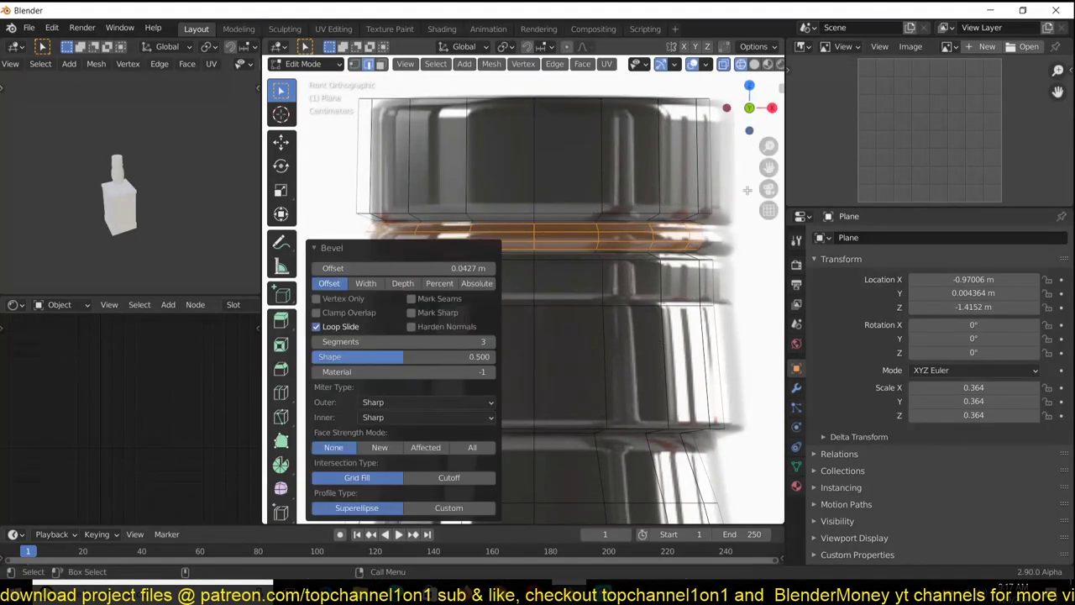
key("ctrl+b")
left_click(733, 311)
middle_click_drag(687, 304, 686, 220, "shift")
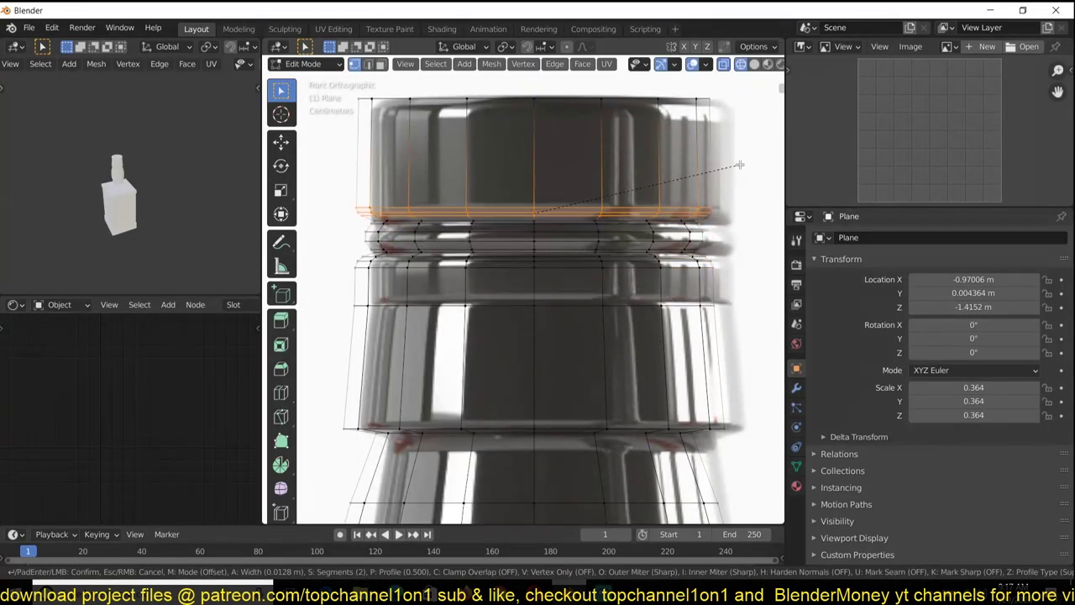
scroll(708, 283, "down", 3)
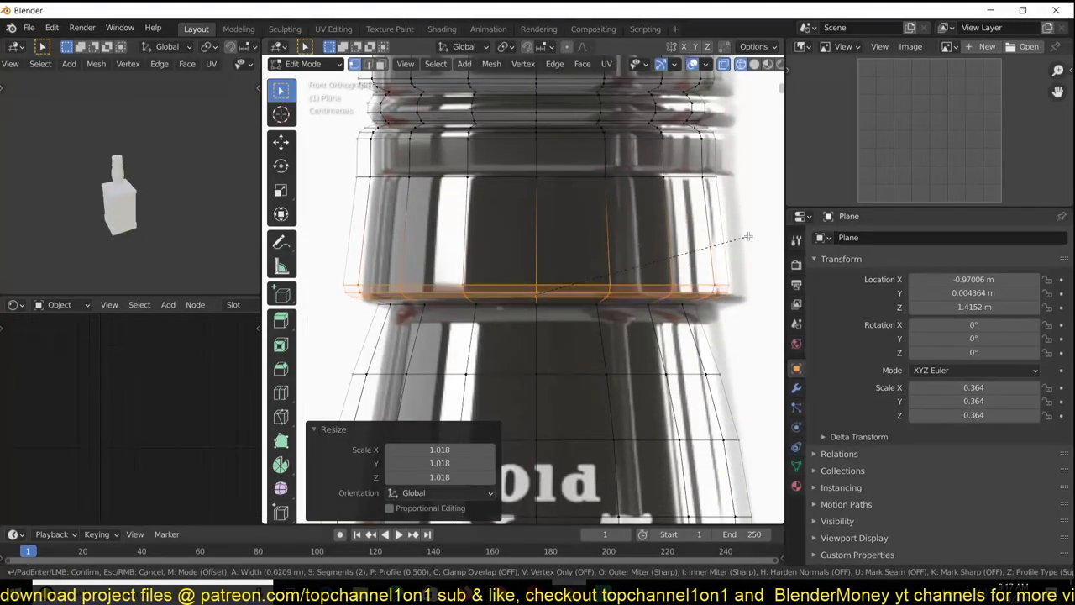
scroll(689, 233, "down", 3)
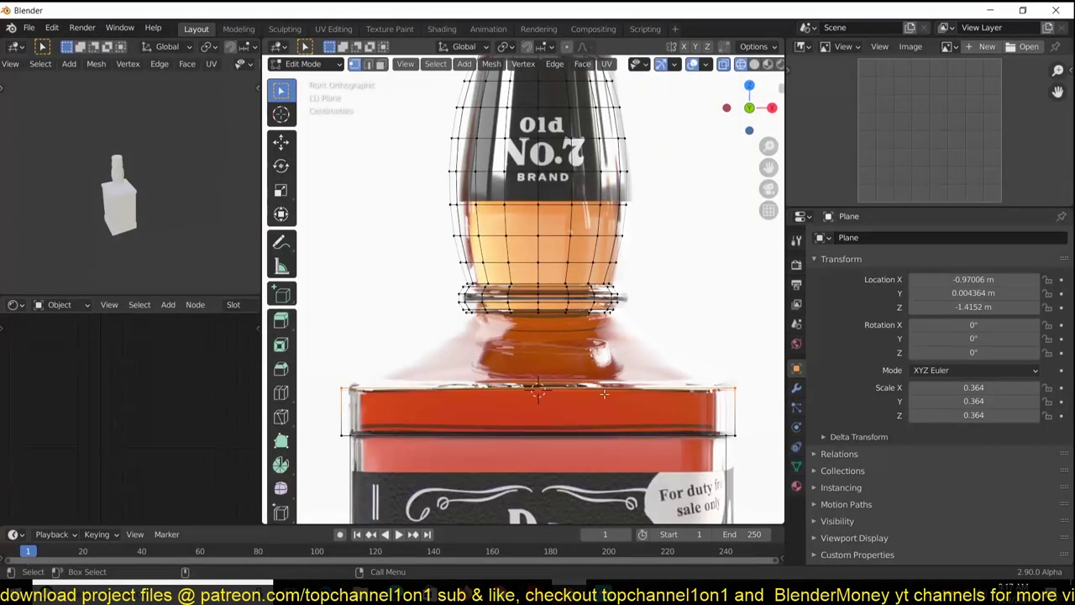
scroll(601, 383, "down", 1)
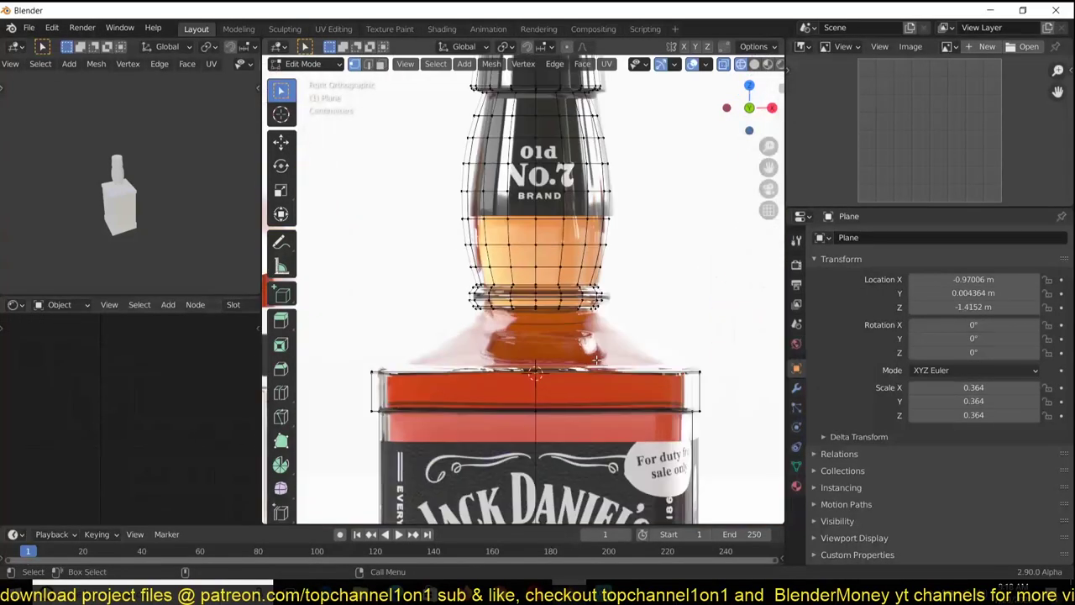
right_click(403, 270)
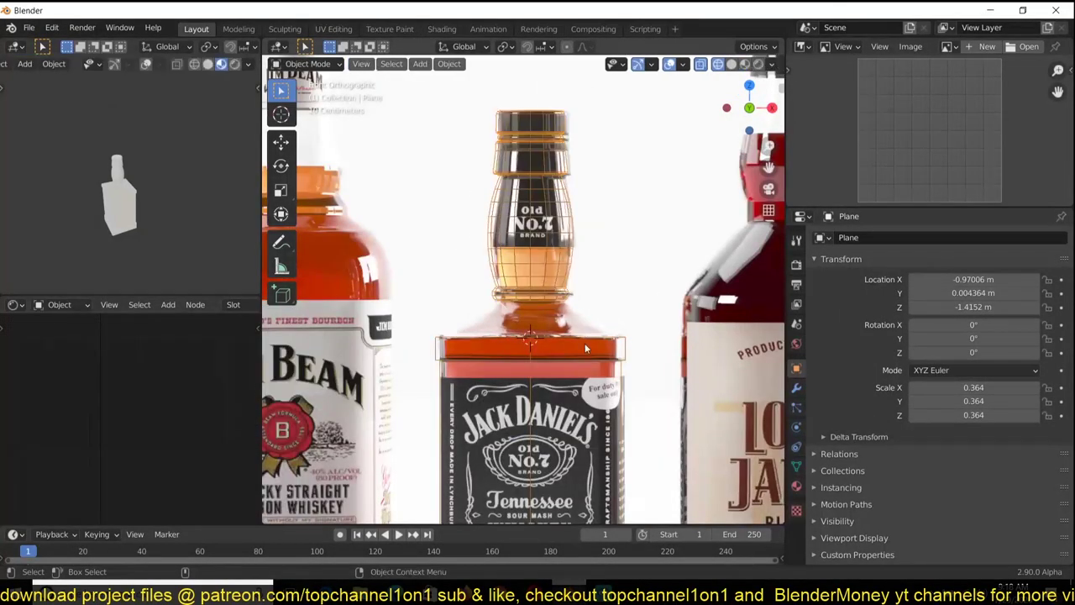
Add an edge loop to the upper body and slide it just below the shoulder.
key("Tab")
right_click(568, 351)
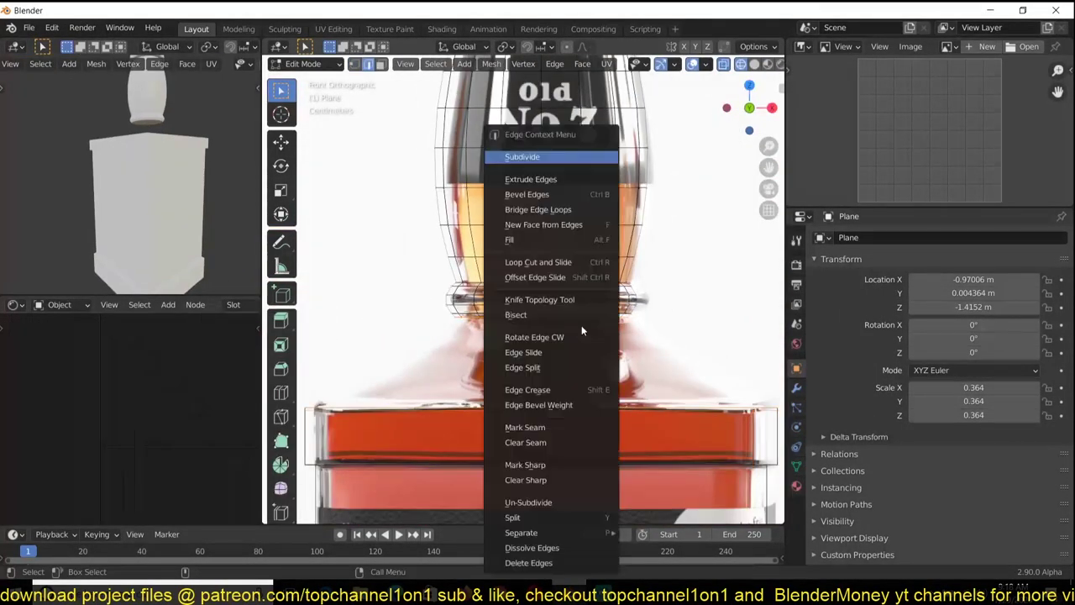
key("Escape")
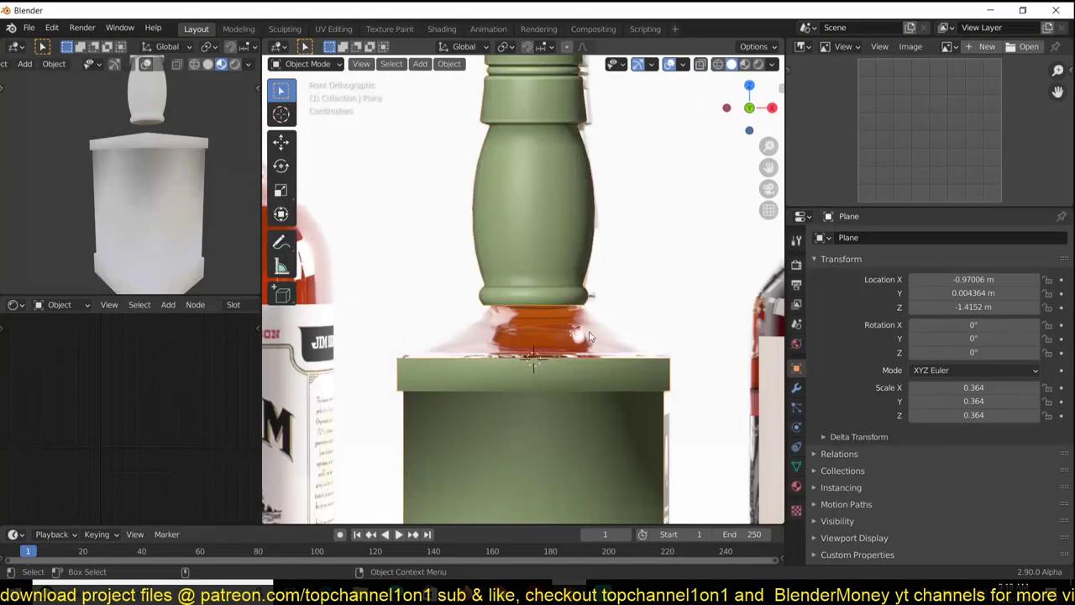
left_click(545, 296)
scroll(544, 296, "up", 3)
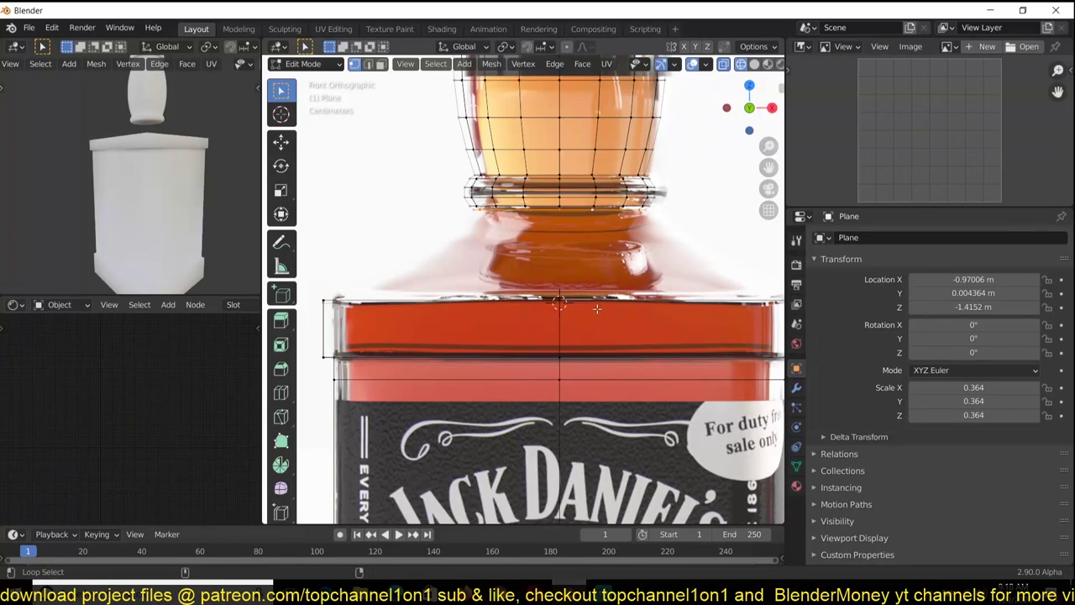
scroll(594, 233, "down", 5)
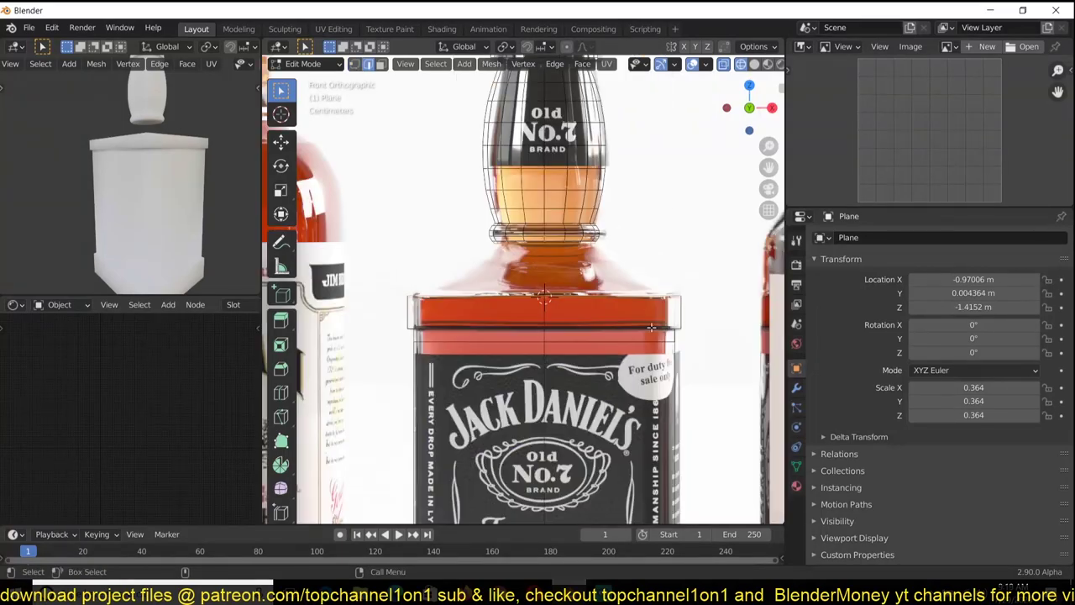
scroll(593, 233, "down", 3)
middle_click_drag(593, 233, 538, 252)
Isolate the bottle in front view and bevel its bottom edges and base loop into rounded corners.
key("KP_Divide")
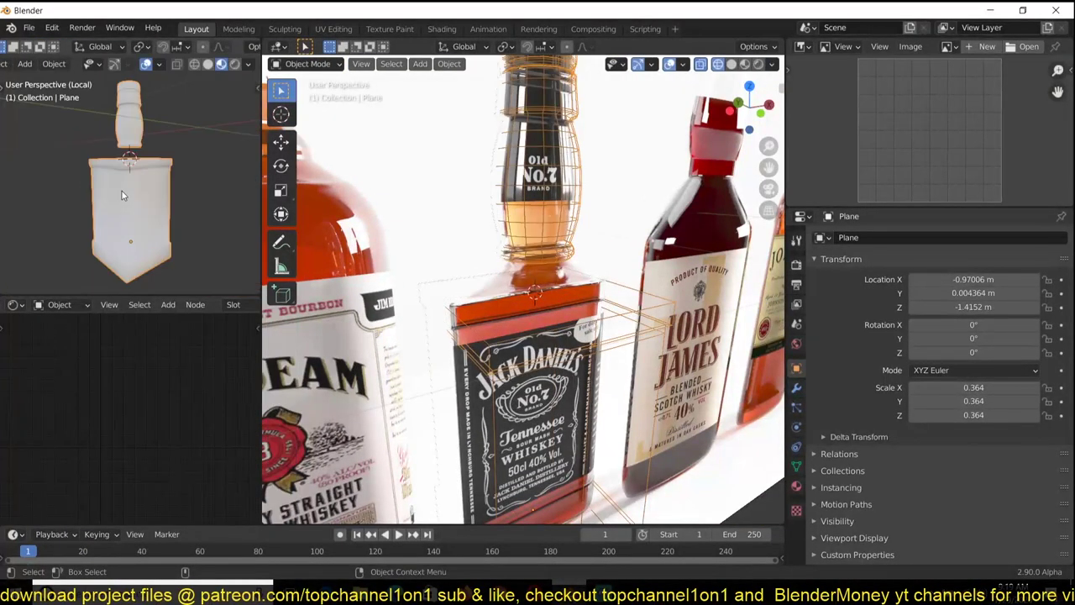
key("KP_1")
scroll(596, 465, "up", 3)
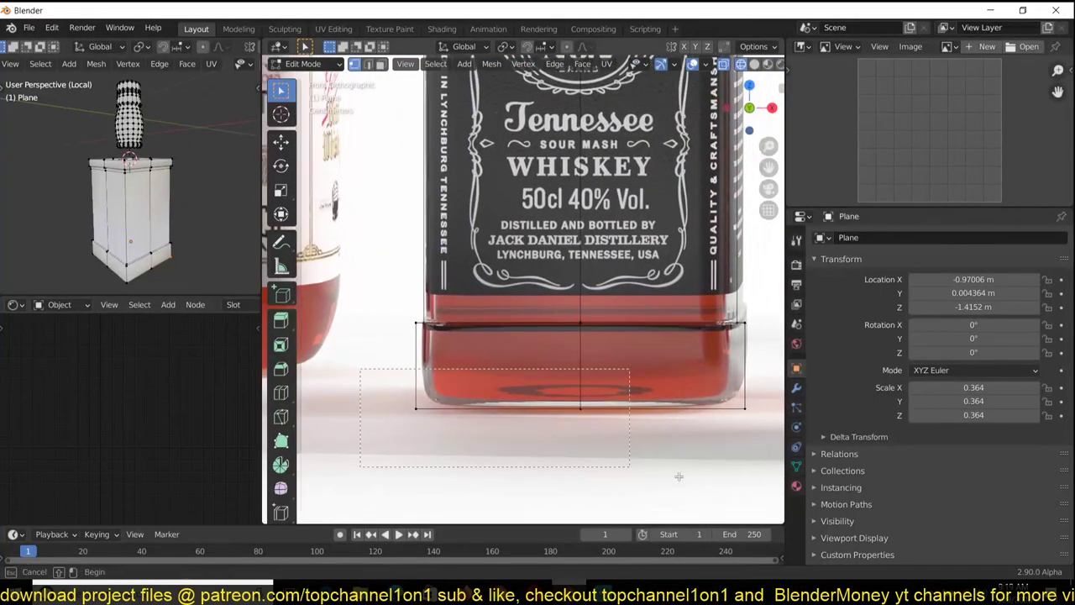
middle_click_drag(629, 441, 684, 361, "shift")
scroll(682, 350, "down", 2)
key("b")
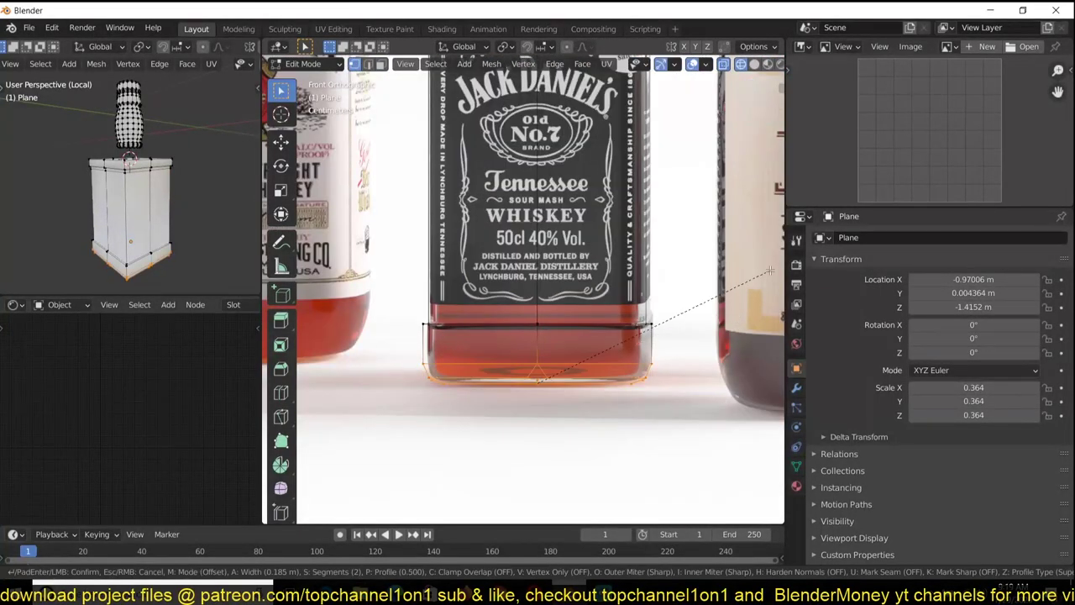
mouse_move(769, 270)
middle_mouse_down()
mouse_move(712, 175)
mouse_move(735, 252)
middle_mouse_up()
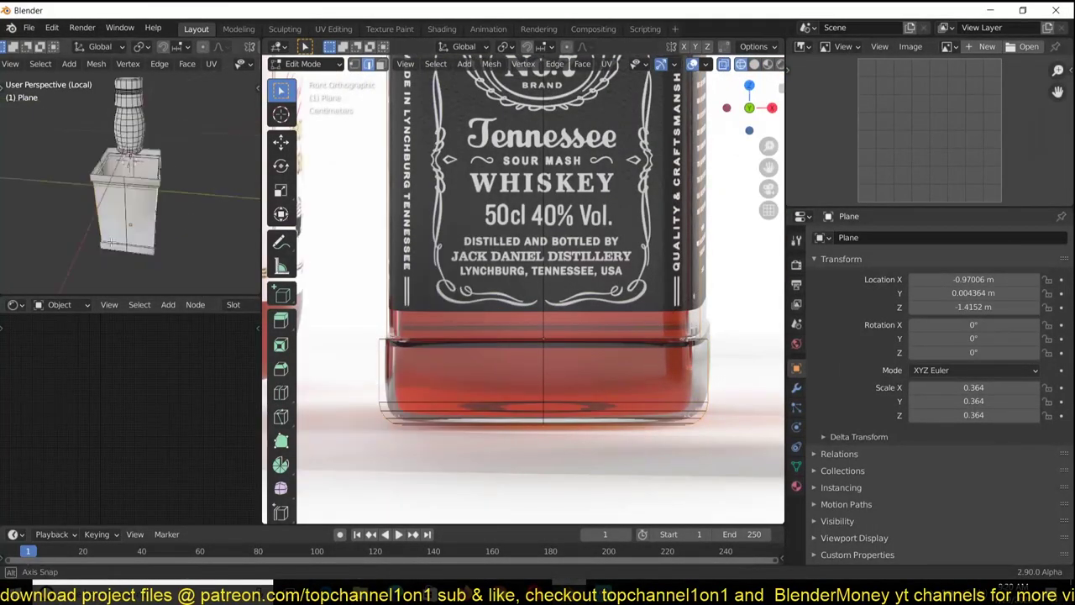
left_click(765, 218)
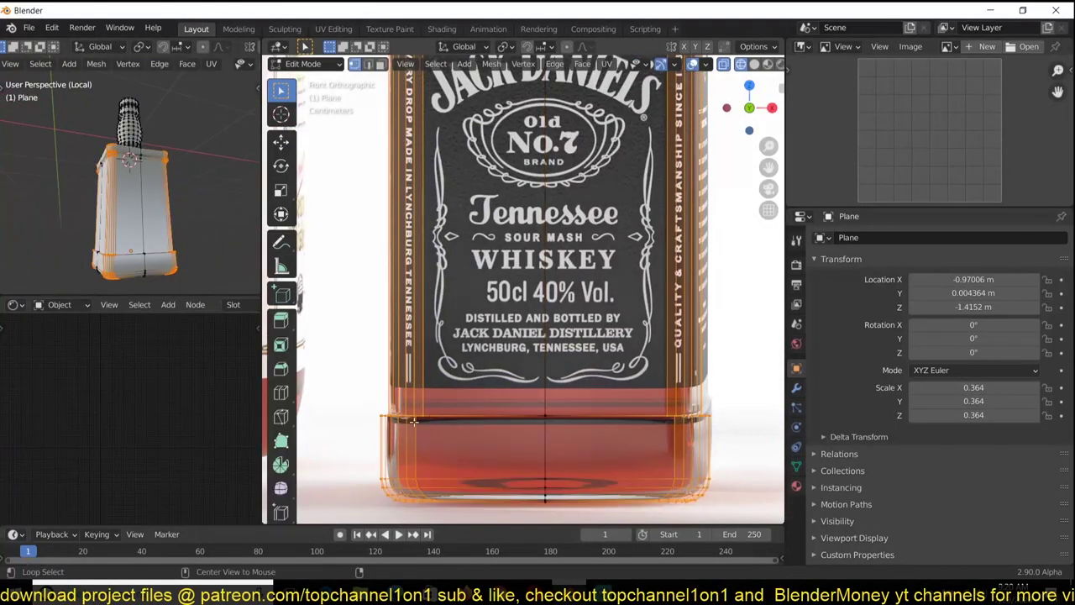
left_click(413, 421, "alt")
key("ctrl+b")
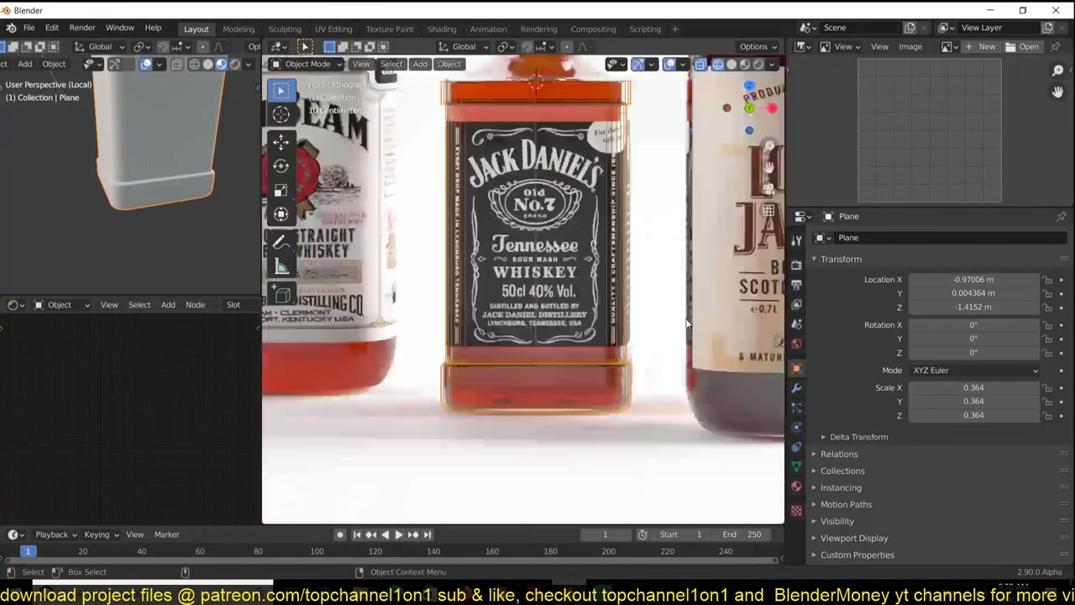
Bevel the body's top rim loop, then extrude it and scale it inward to 0.360.
key("KP_Decimal")
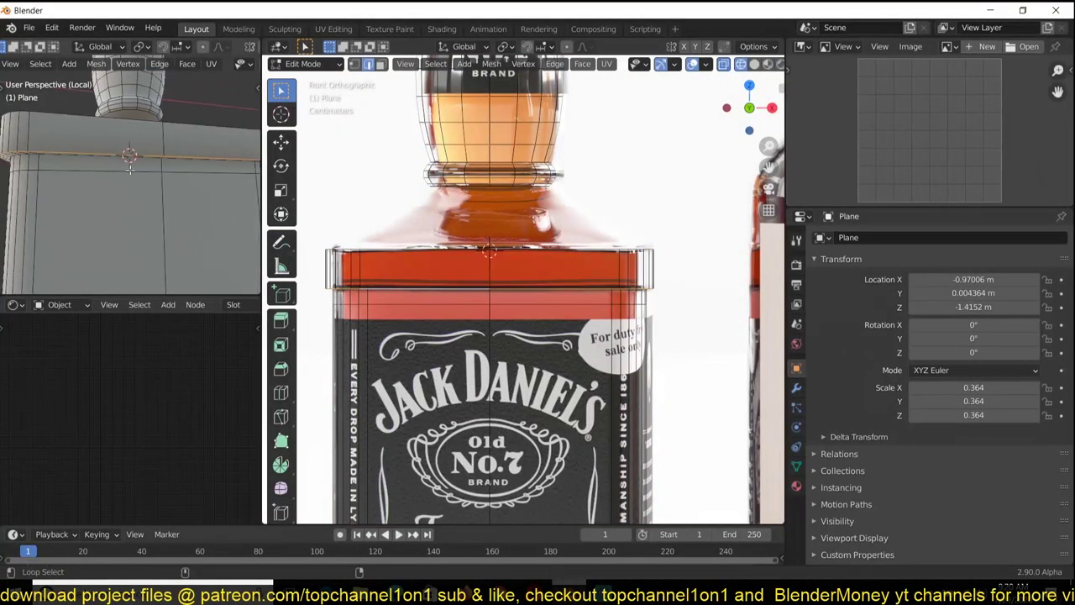
key("Escape")
key("ctrl+b")
left_click(680, 200)
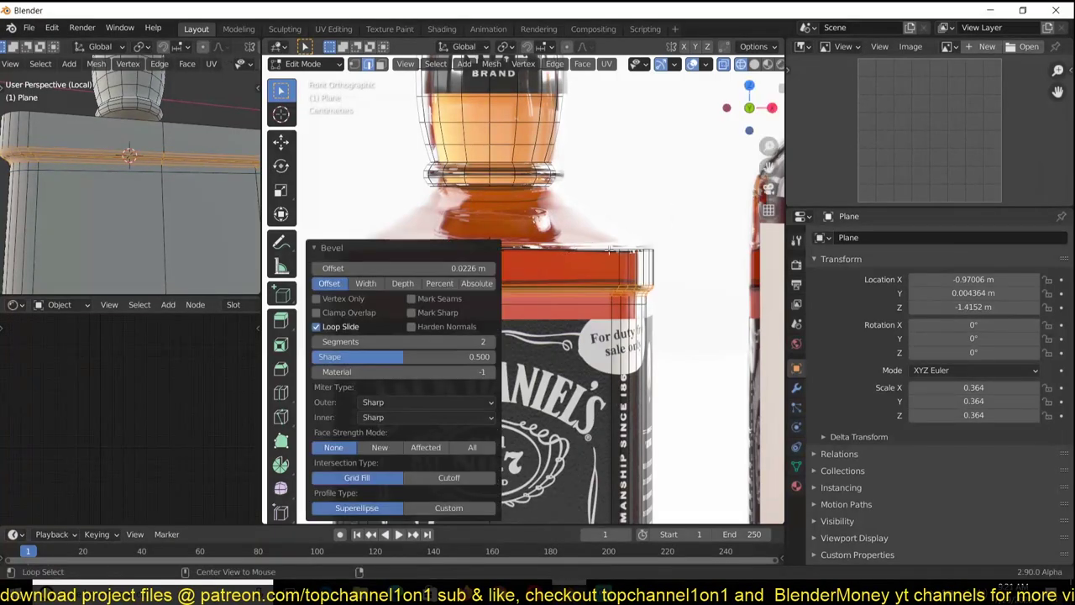
key("s")
left_click(601, 243)
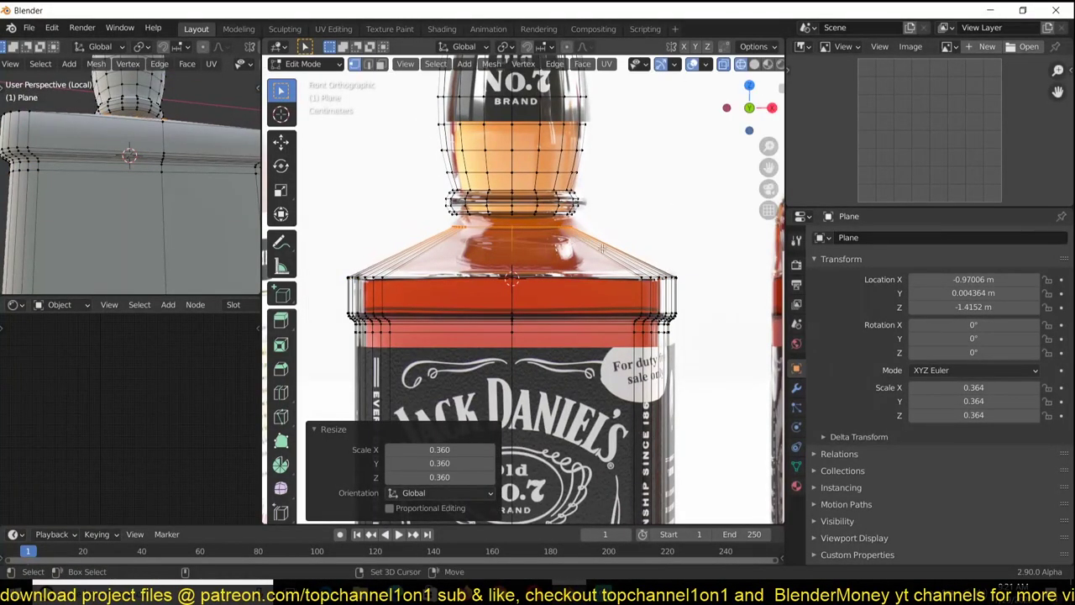
Bridge the rim loop and neck base loop into a sloped shoulder.
key("KP_7")
key("shift+z")
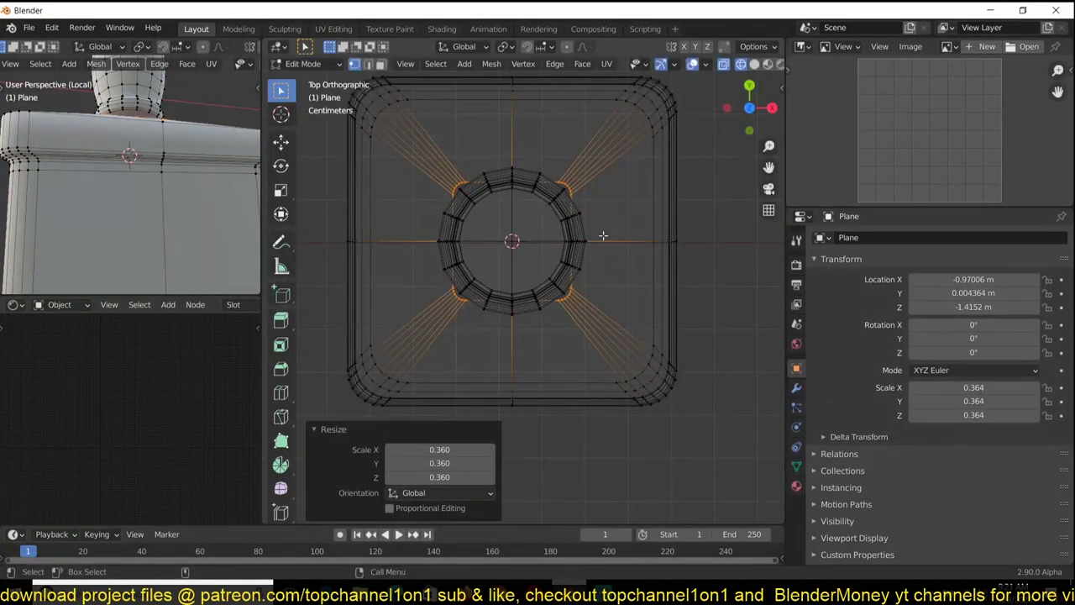
key("shift+z")
middle_click_drag(698, 257, 509, 231)
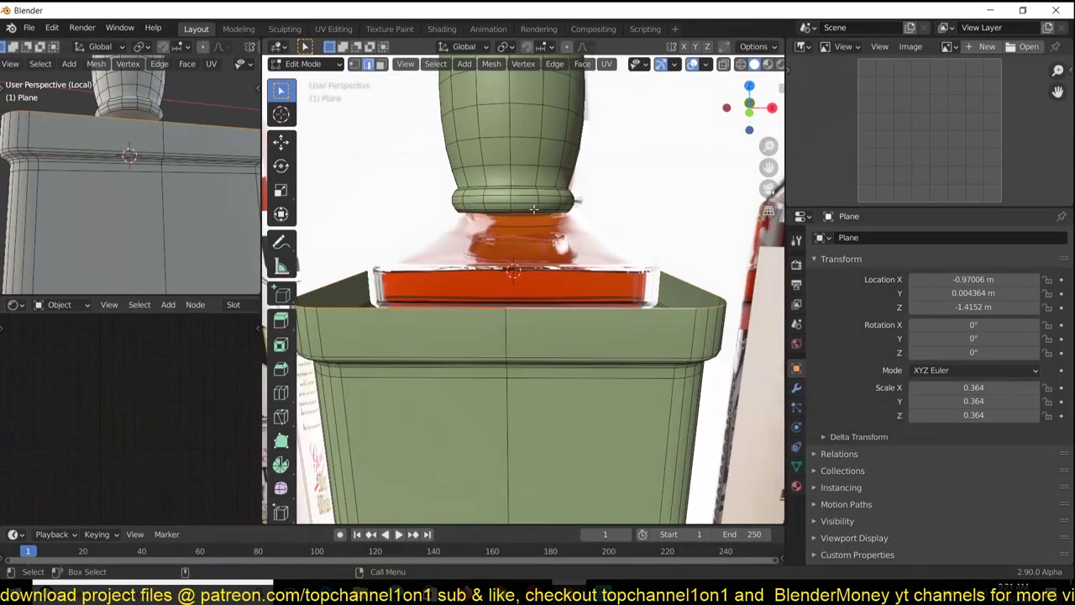
key("1")
left_click(530, 223, "alt+shift")
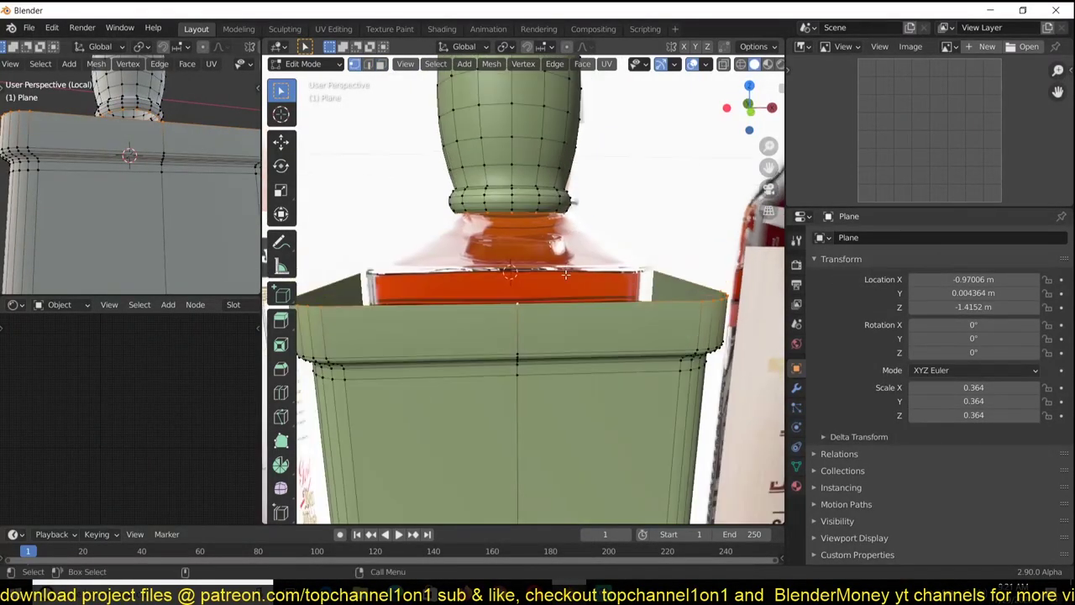
key("ctrl+e")
left_click(575, 242)
mouse_move(574, 241)
middle_mouse_down()
mouse_move(630, 320)
mouse_move(601, 318)
middle_mouse_up()
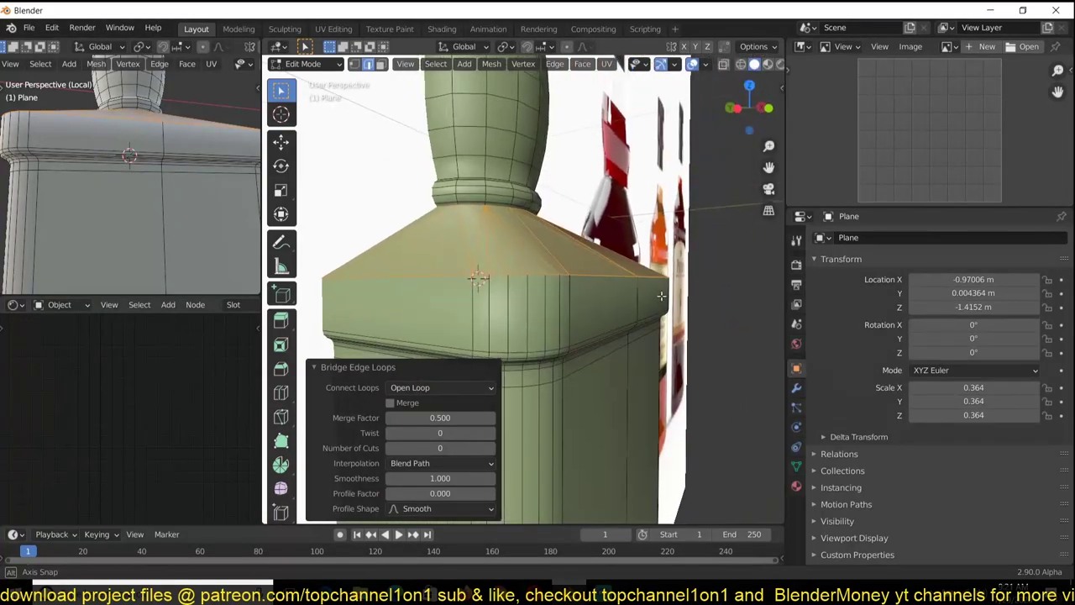
key("Tab")
From top view in X-ray, delete three quarters of the bottle and dissolve extra shoulder vertices.
key("KP_7")
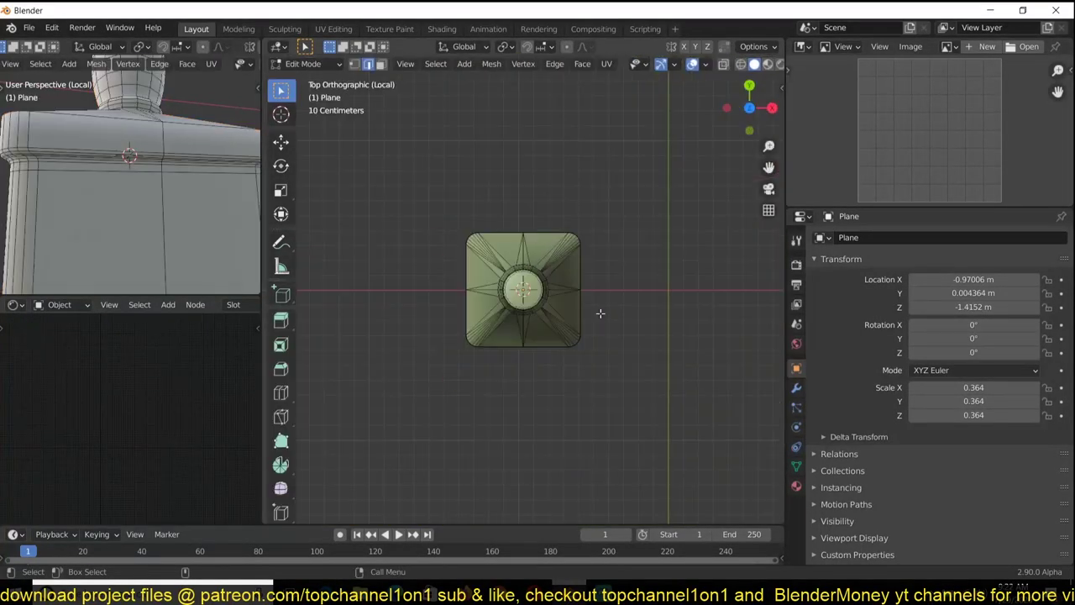
key("Tab")
scroll(599, 317, "up", 3)
key("alt+z")
scroll(529, 244, "up", 3)
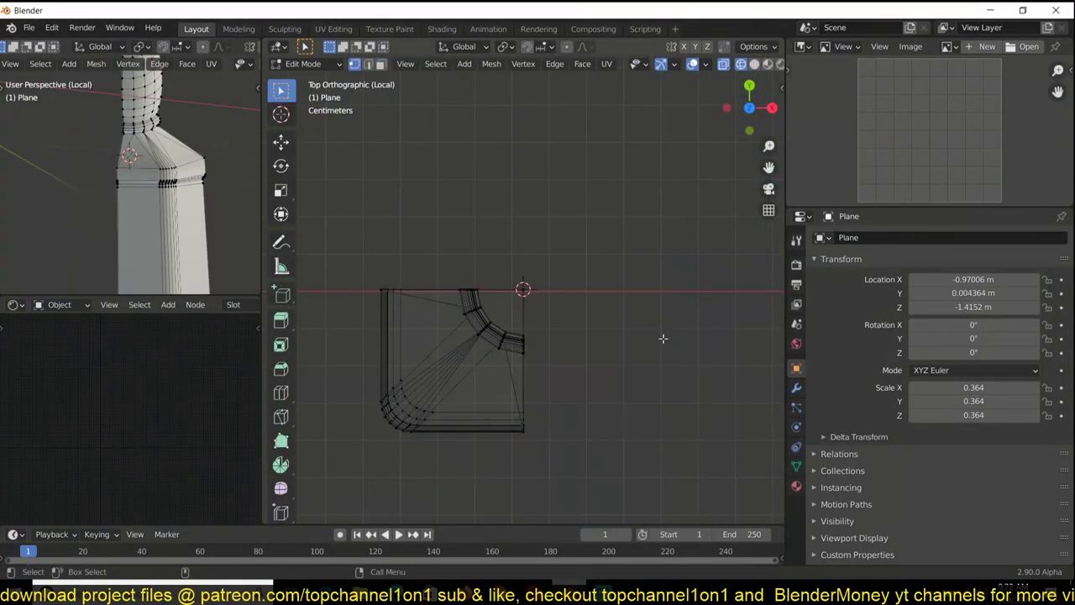
key("alt+z")
middle_click_drag(662, 336, 639, 334)
key("ctrl+x")
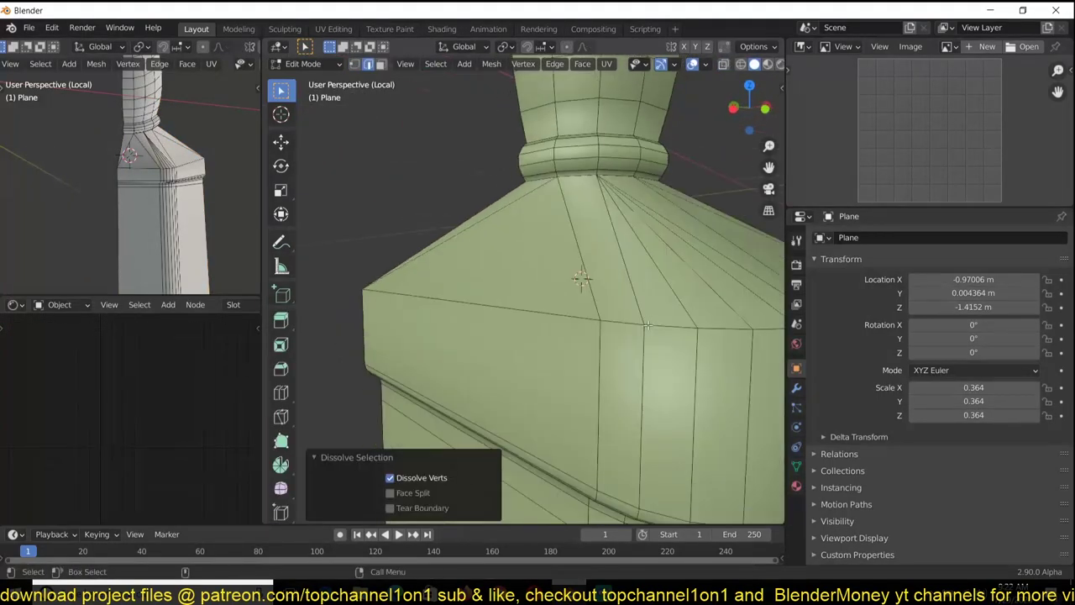
scroll(646, 324, "down", 3)
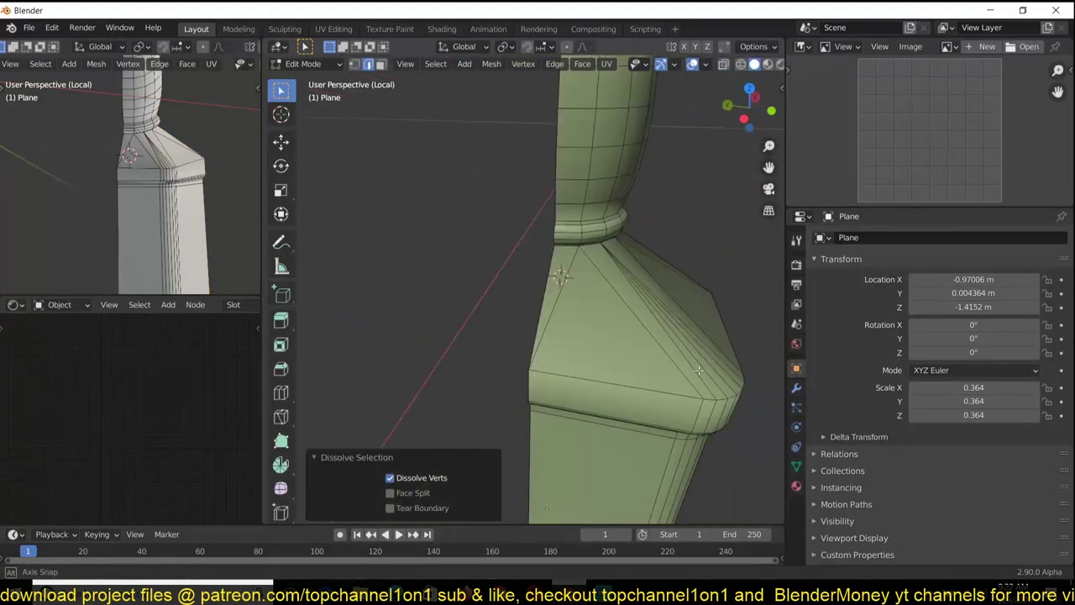
key("Tab")
middle_click_drag(431, 310, 667, 326)
Add a Mirror modifier on X and Y to the quarter bottle, then bring up the save dialog.
left_click(797, 388)
left_click(937, 237)
left_click(797, 378)
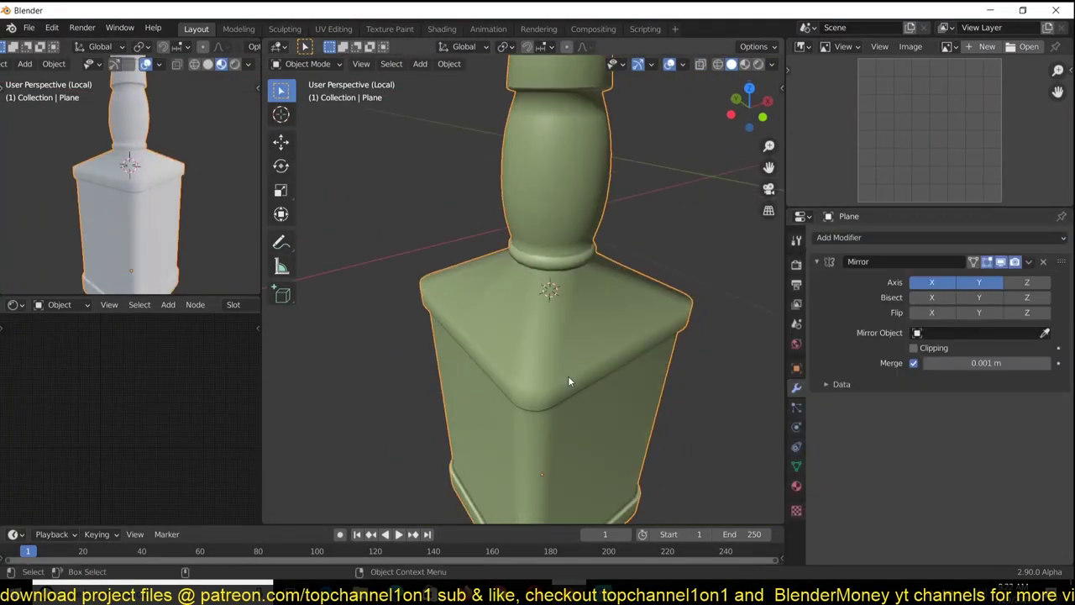
key("Tab")
scroll(568, 375, "up", 4)
middle_click_drag(568, 376, 571, 360)
left_click(559, 374, "alt")
key("Tab")
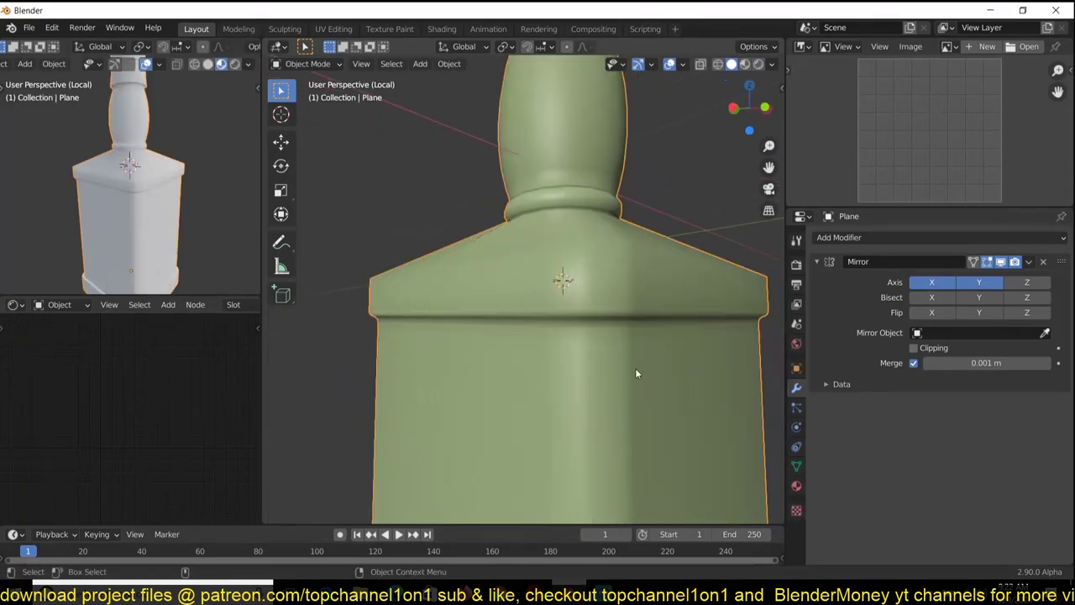
middle_click_drag(635, 368, 549, 381)
key("ctrl+s")
Create a 'wiskey bottle' folder under D:\models\2020 and save the model there as wiskey bottle.blend.
left_click(432, 173)
type("wis")
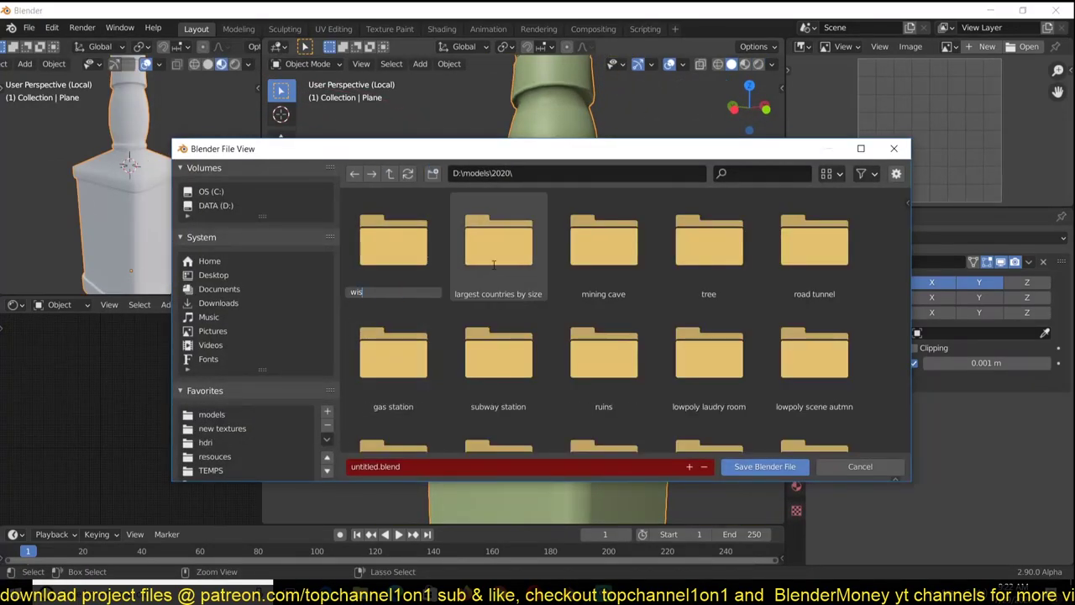
type("le")
key("Return")
double_click(412, 240)
key("Tab")
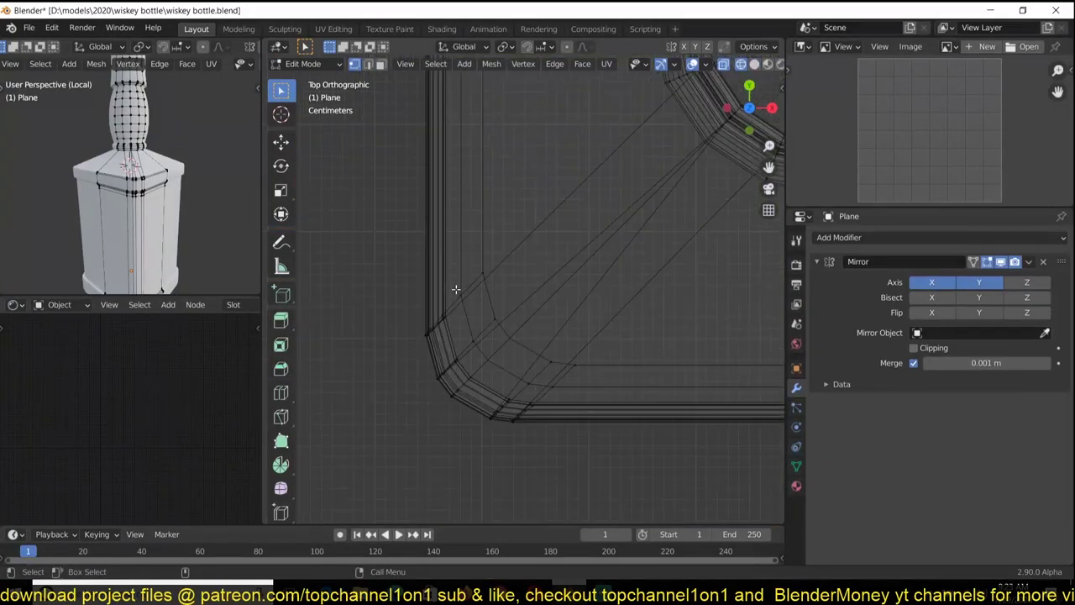
Add centred loop cuts across the shoulder corner and move the selection along the height.
scroll(517, 345, "down", 1)
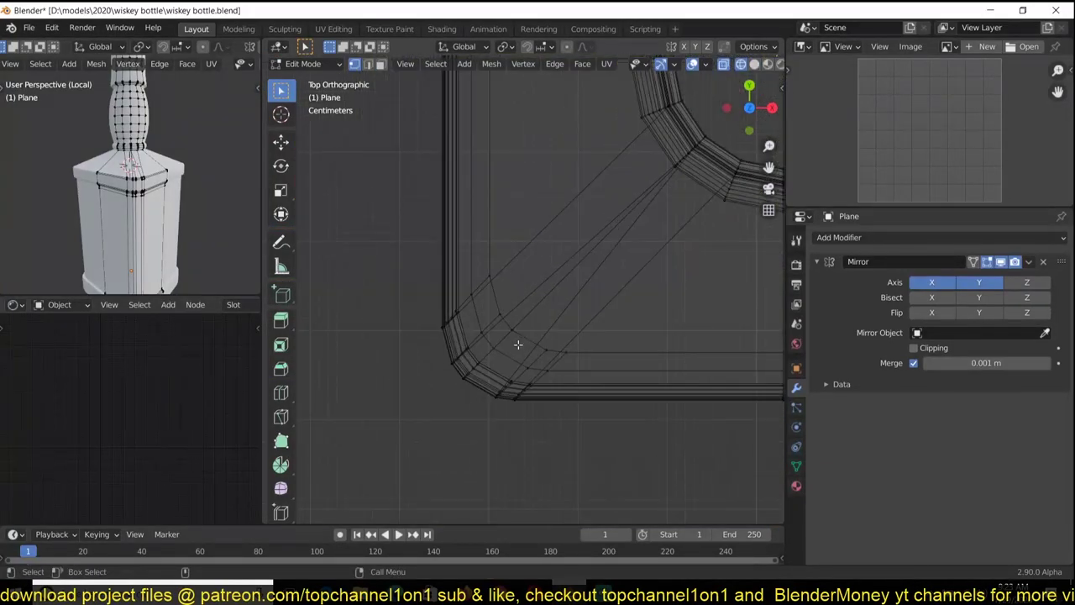
left_click(483, 374)
right_click(483, 374)
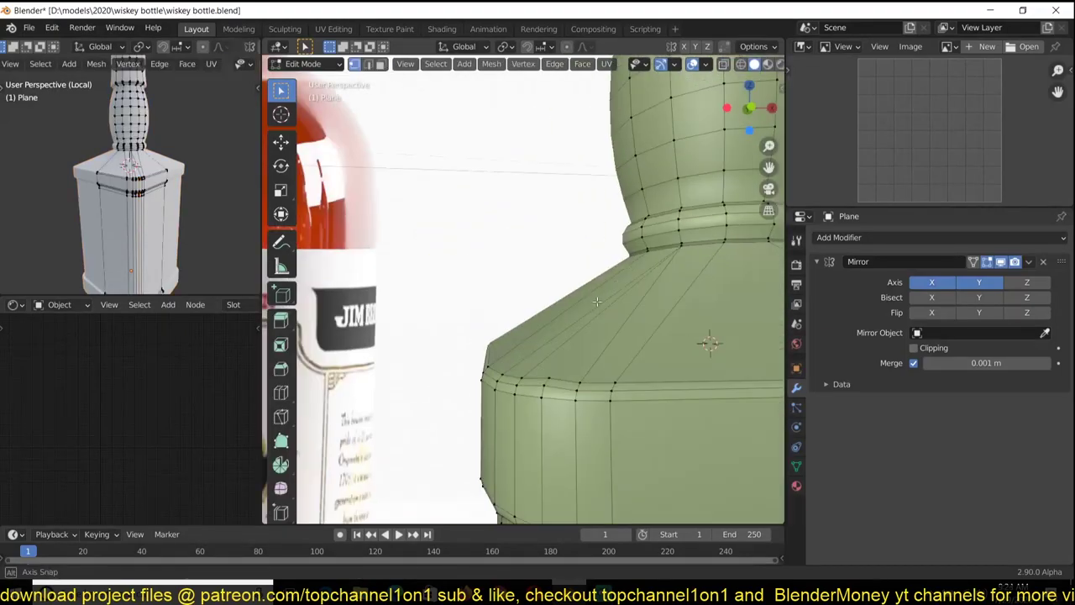
left_click_drag(497, 318, 502, 306)
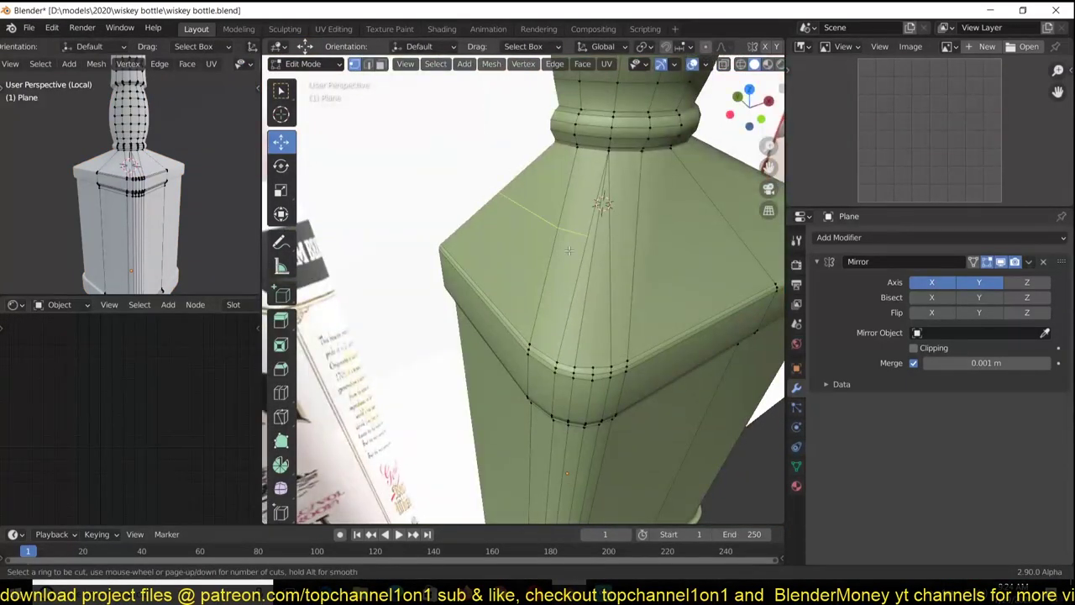
left_click(569, 249)
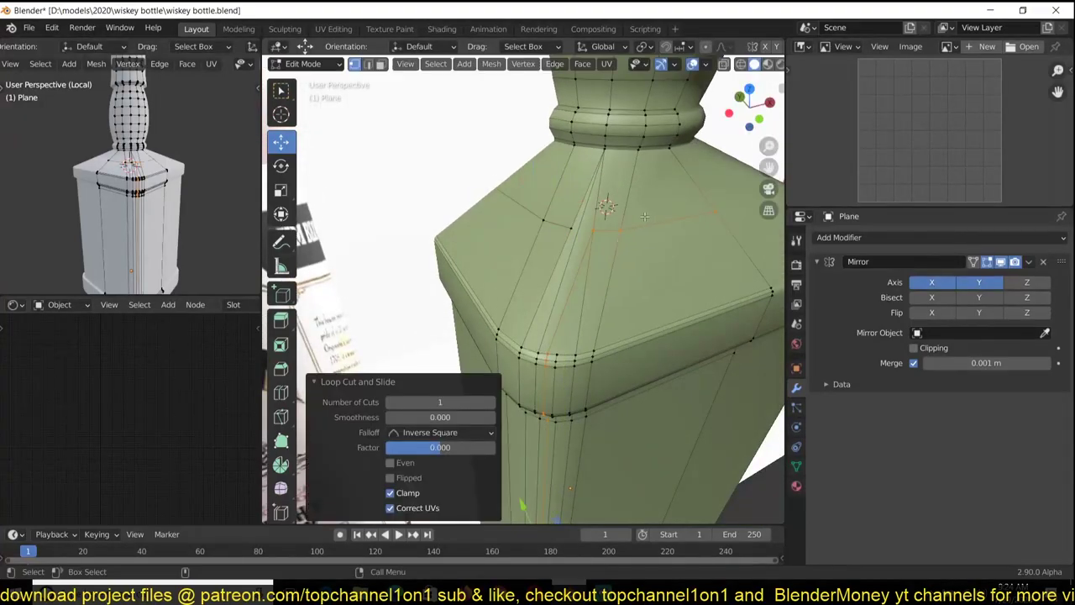
Merge the shoulder corner vertices At Last and add another loop cut across the shoulder.
left_click(595, 240)
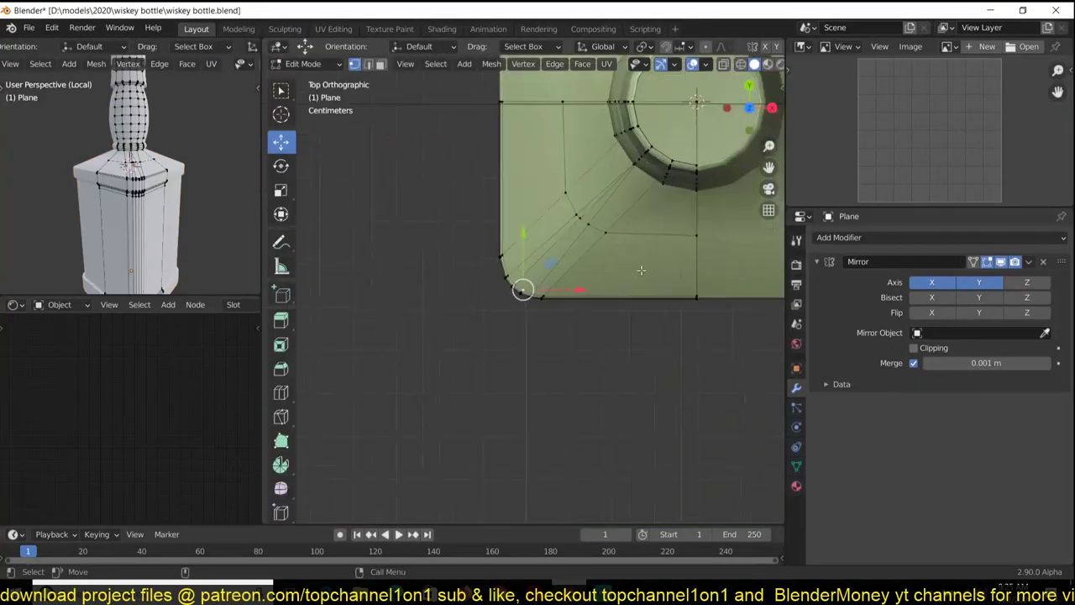
middle_click_drag(621, 233, 580, 246)
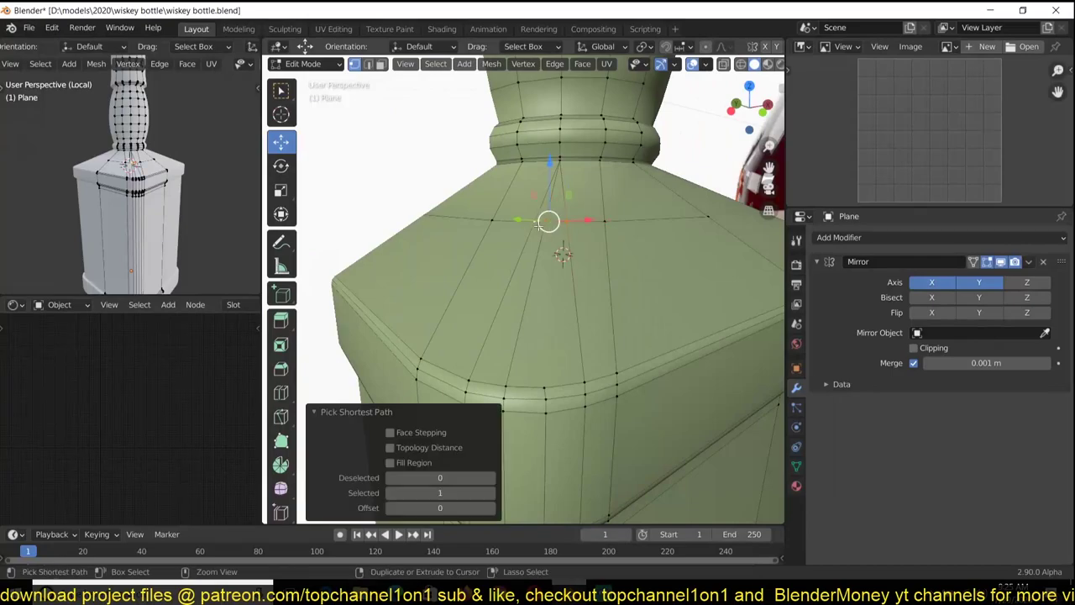
key("m")
left_click(426, 152)
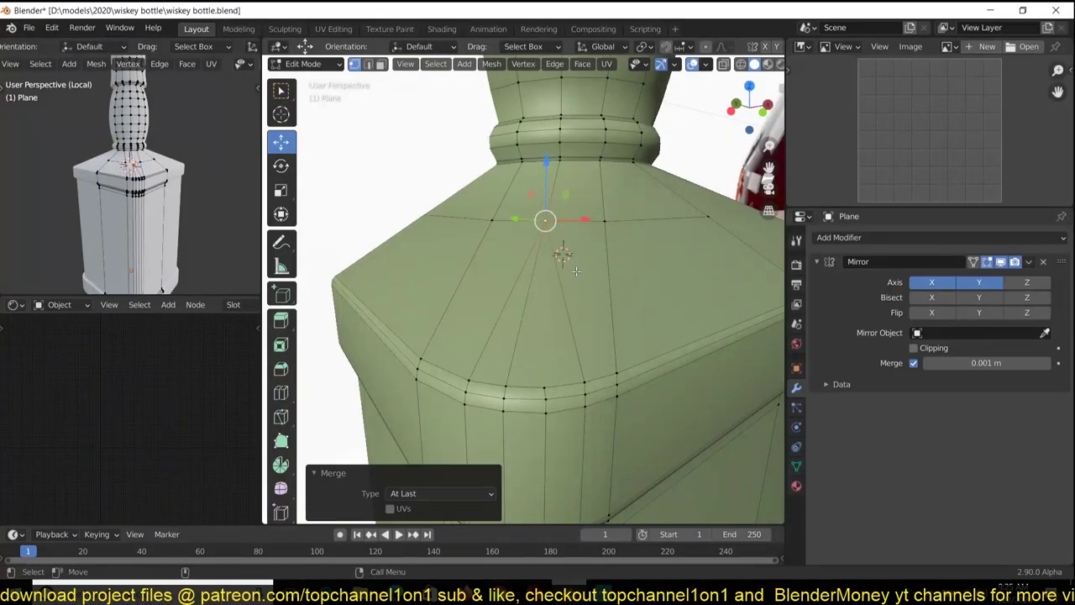
mouse_move(426, 151)
middle_mouse_down()
mouse_move(477, 317)
mouse_move(483, 252)
mouse_move(468, 241)
mouse_move(644, 271)
mouse_move(498, 280)
middle_mouse_up()
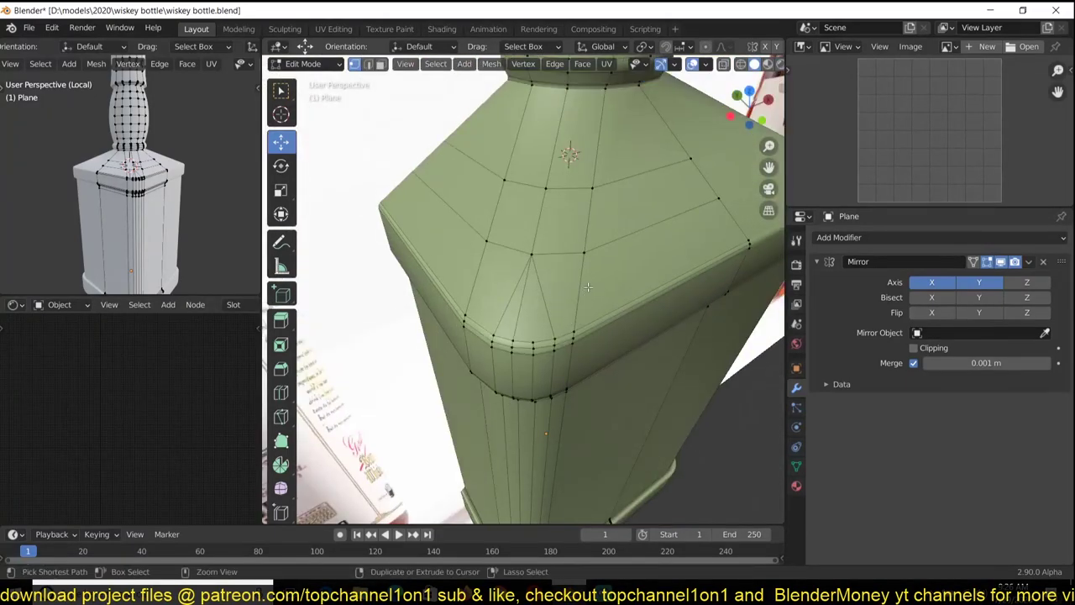
left_click(585, 288)
Reposition the shoulder corner vertex and slide it along its edge.
middle_click_drag(586, 288, 568, 278)
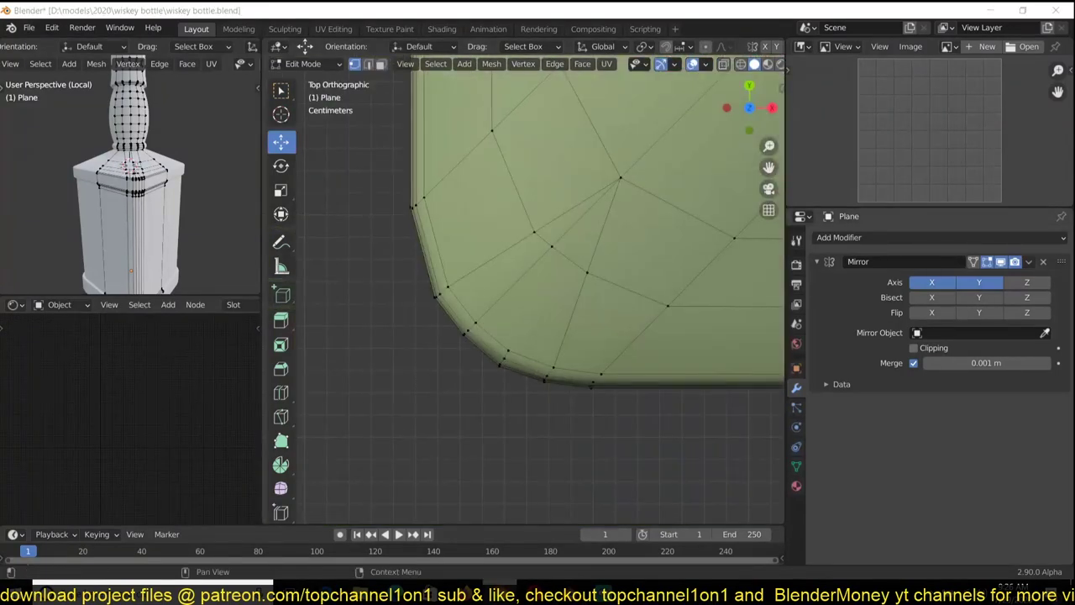
scroll(528, 282, "down", 4)
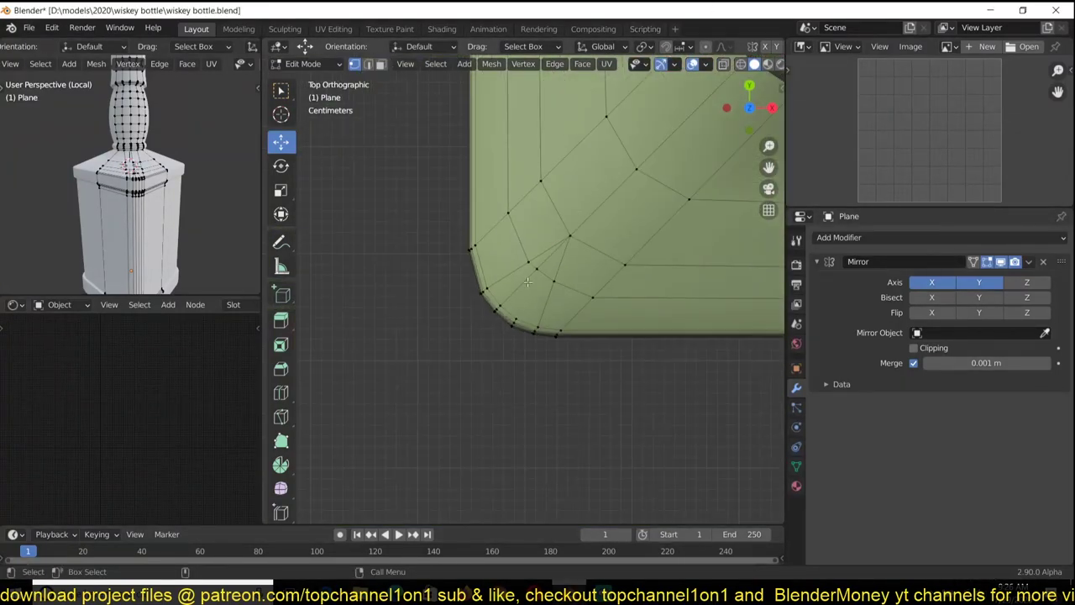
left_click_drag(542, 211, 636, 297)
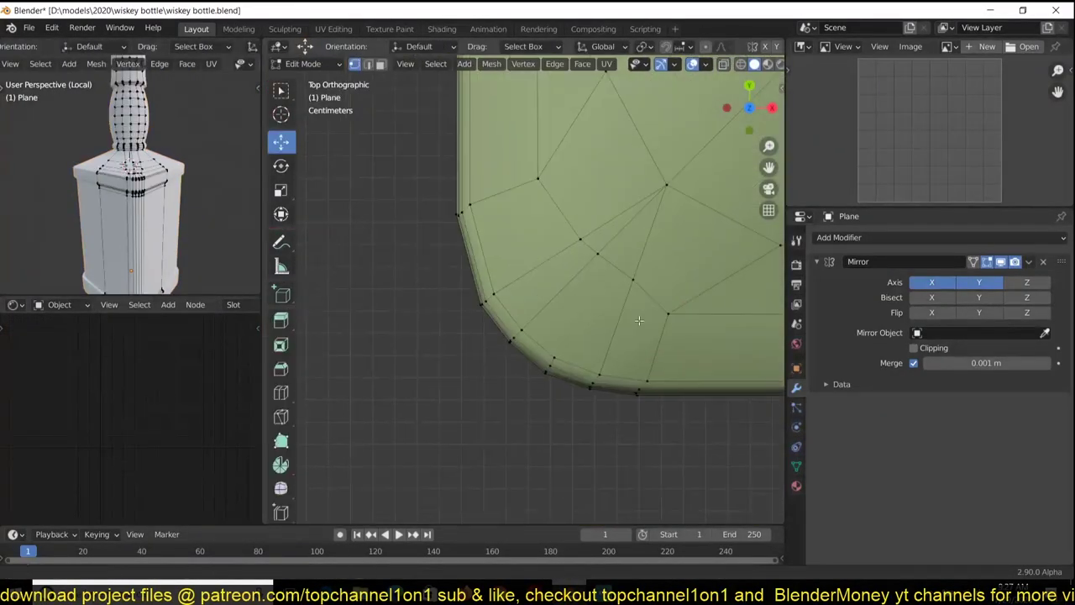
mouse_move(602, 259)
left_mouse_down()
mouse_move(591, 249)
mouse_move(625, 280)
left_mouse_up()
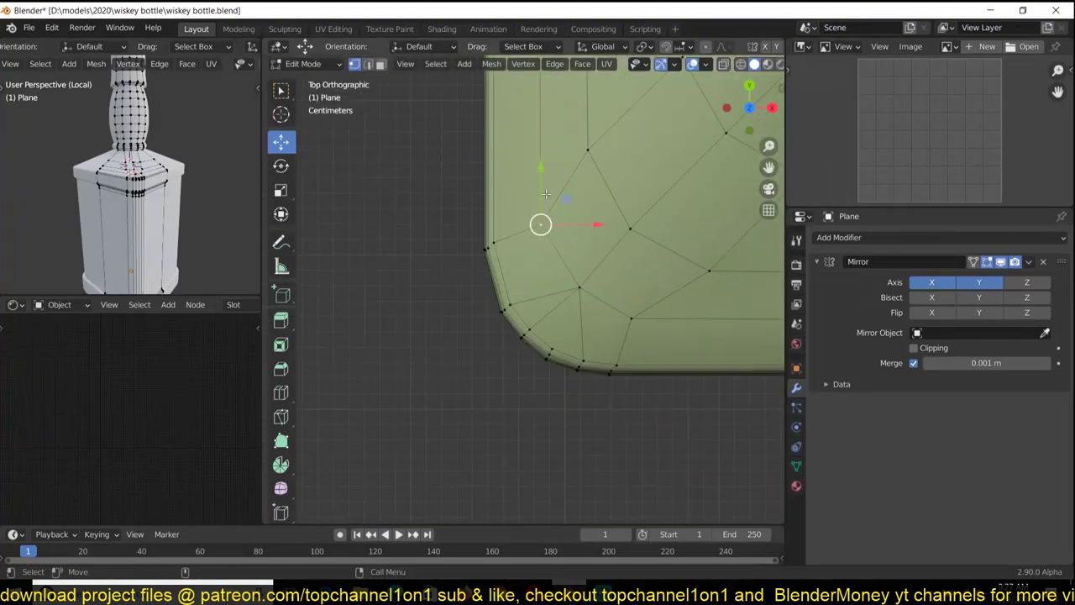
key("g")
key("g")
left_click(543, 220)
Sketch the planned corner edges with Annotate and view the shoulder corner from Top view.
middle_click_drag(636, 318, 596, 283)
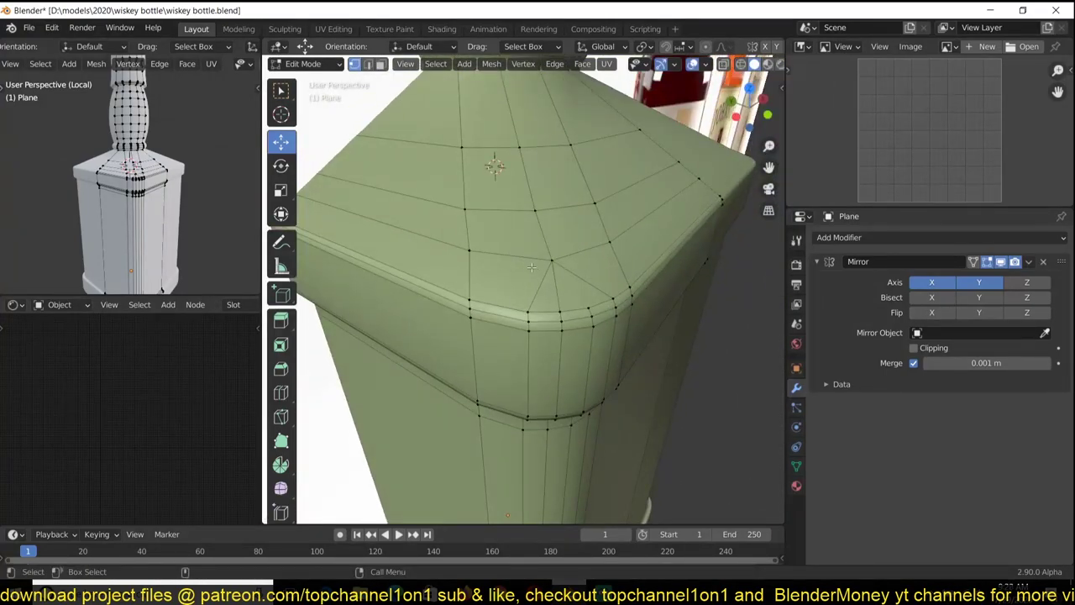
middle_click_drag(565, 292, 510, 229)
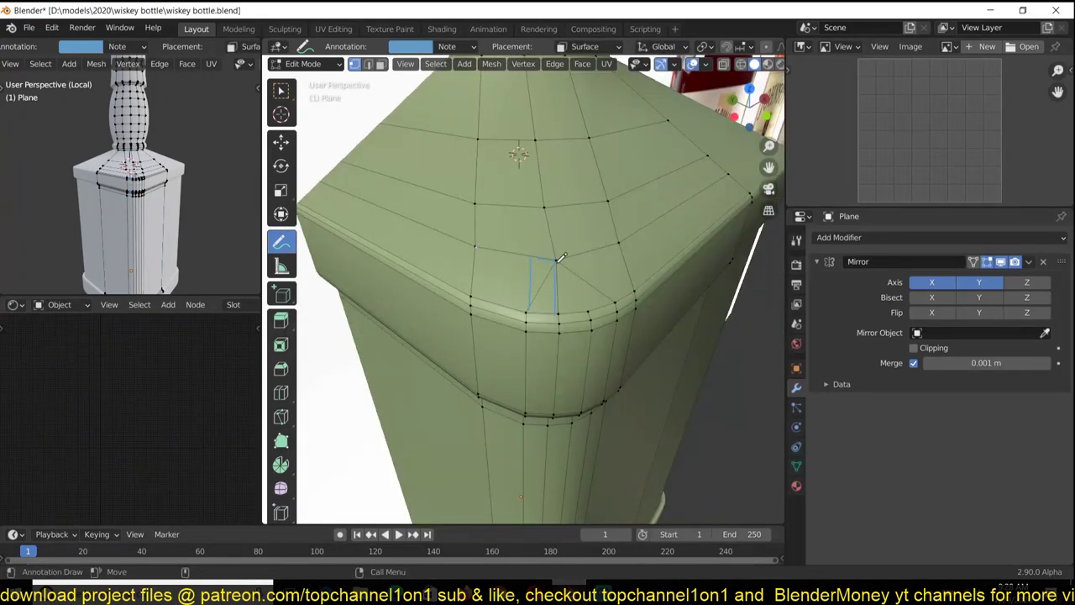
middle_click_drag(607, 286, 630, 254)
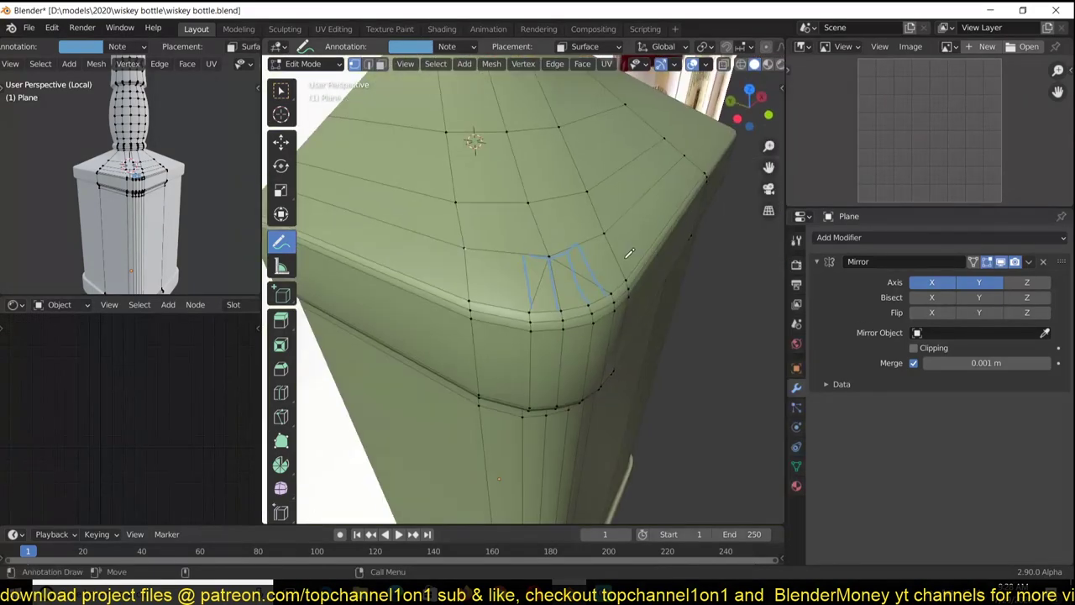
mouse_move(467, 283)
middle_mouse_down()
mouse_move(644, 324)
mouse_move(581, 264)
mouse_move(644, 304)
mouse_move(642, 278)
middle_mouse_up()
key("KP_7")
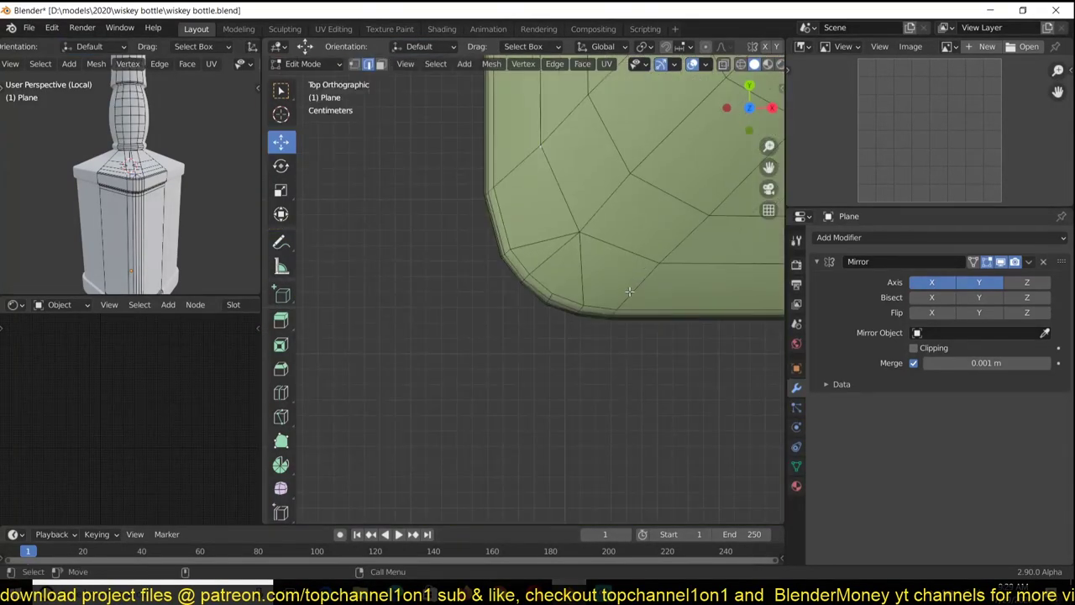
Edge-slide two of the shoulder corner's edge loops in wireframe view to space them evenly.
key("shift+z")
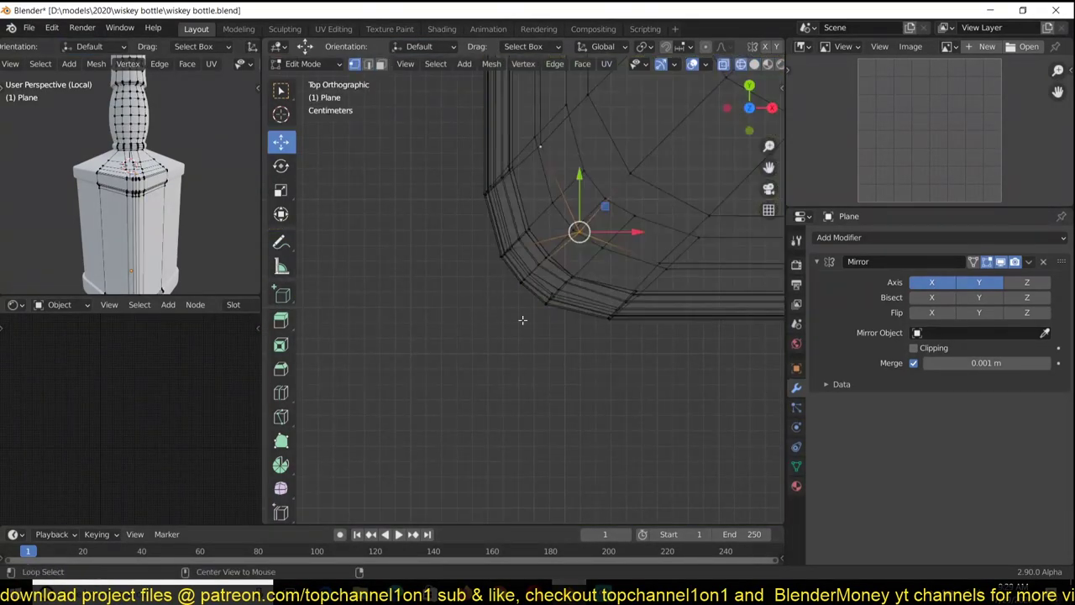
left_click(594, 273)
left_click(554, 202, "alt")
key("g")
key("g")
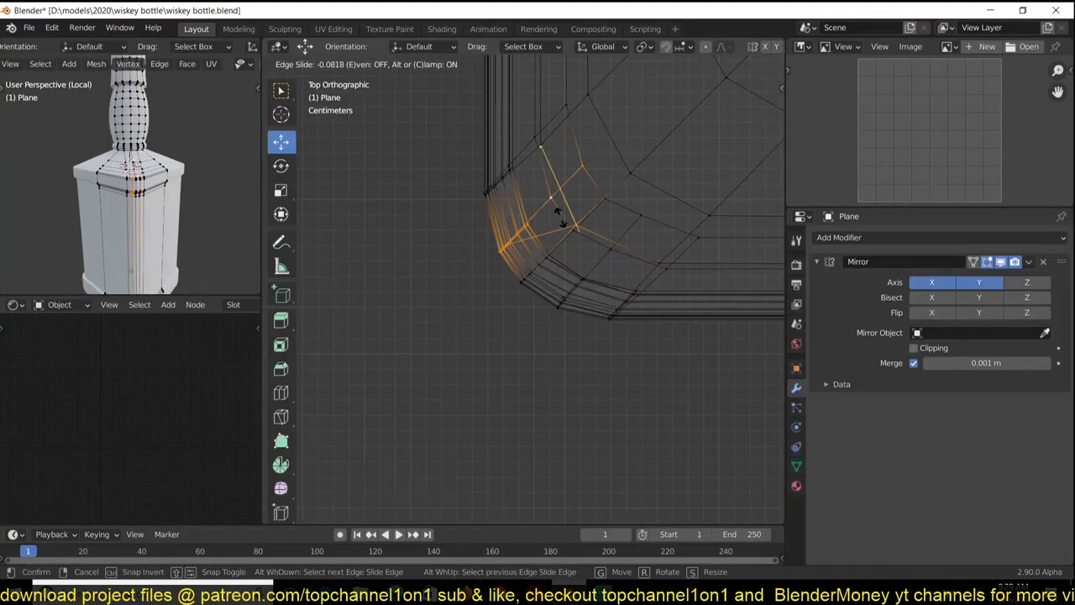
left_click(630, 207)
Select the next edge paths along the shoulder corner and up the side.
key("r")
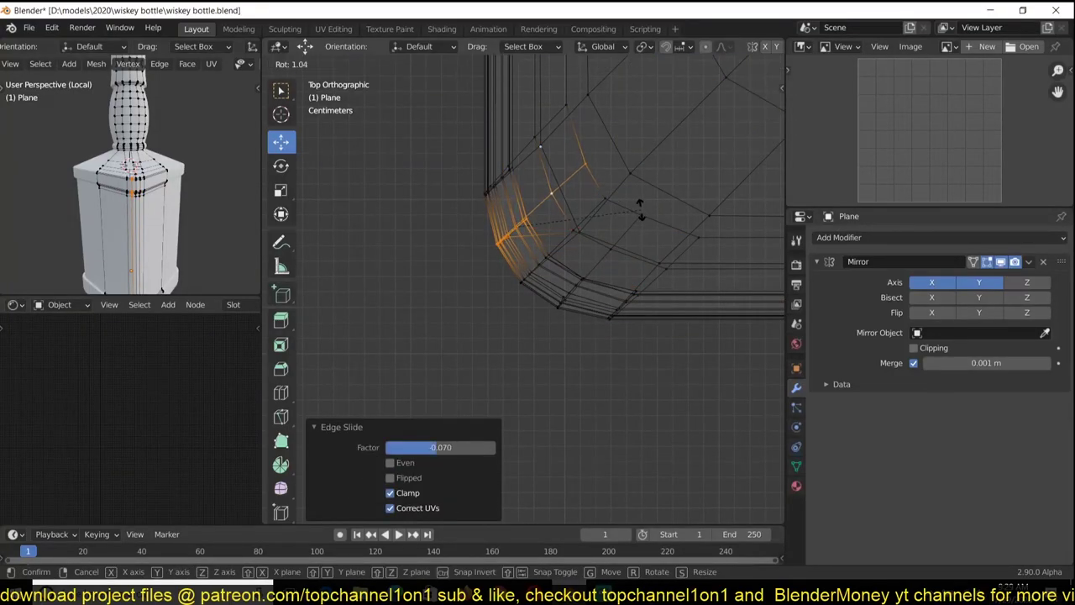
right_click(640, 210)
left_click(575, 157, "ctrl")
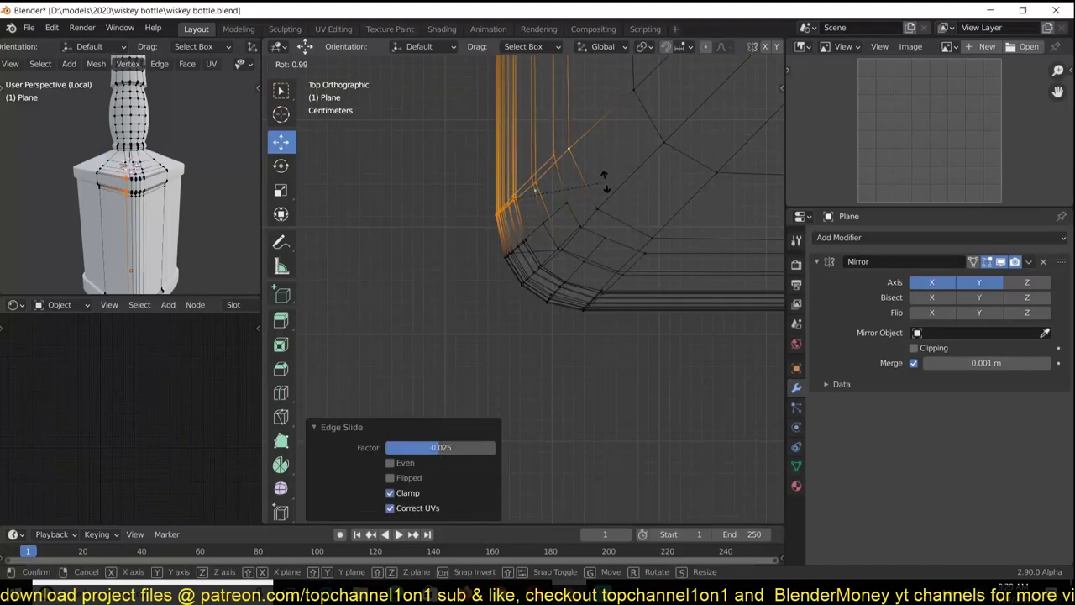
left_click(643, 254, "ctrl")
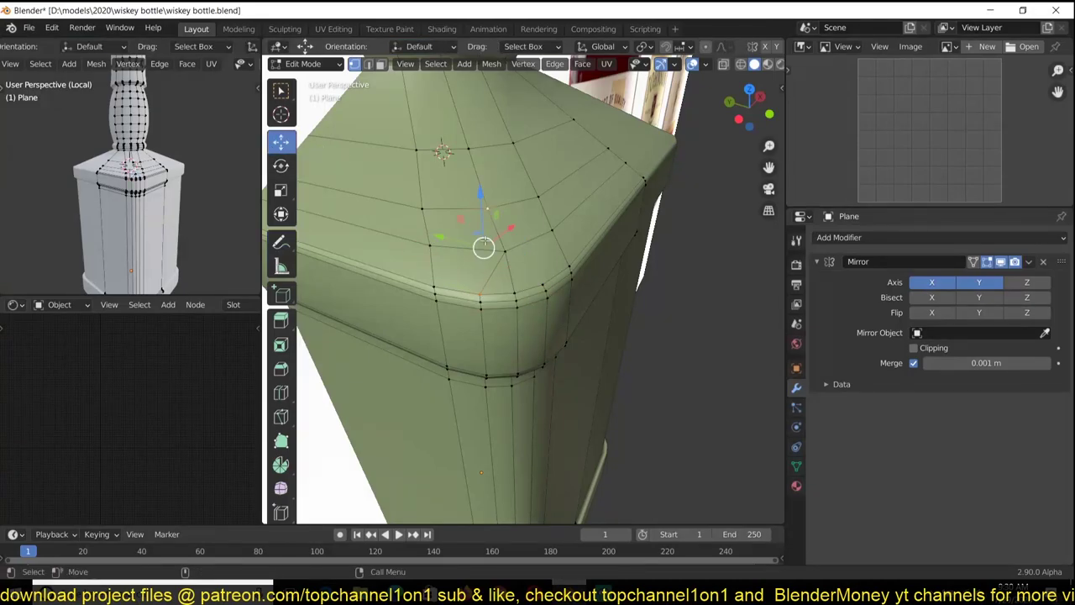
Save, then edge-slide the shoulder corner's vertex path by a factor of 0.102.
middle_click_drag(501, 246, 483, 303)
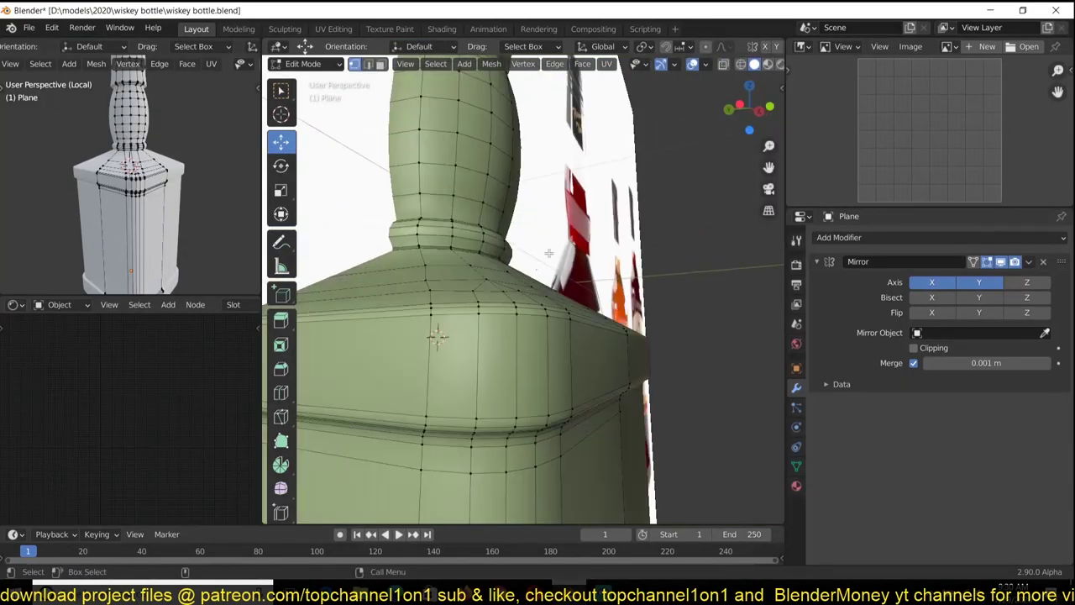
mouse_move(640, 291)
middle_mouse_down()
mouse_move(586, 252)
mouse_move(572, 302)
middle_mouse_up()
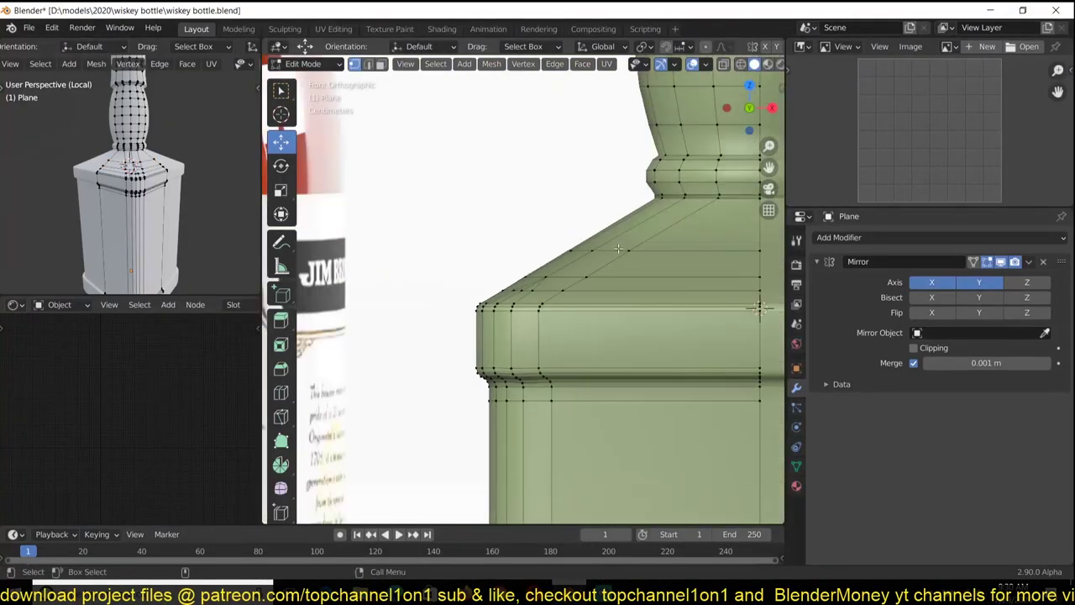
key("ctrl+s")
scroll(522, 281, "up", 1)
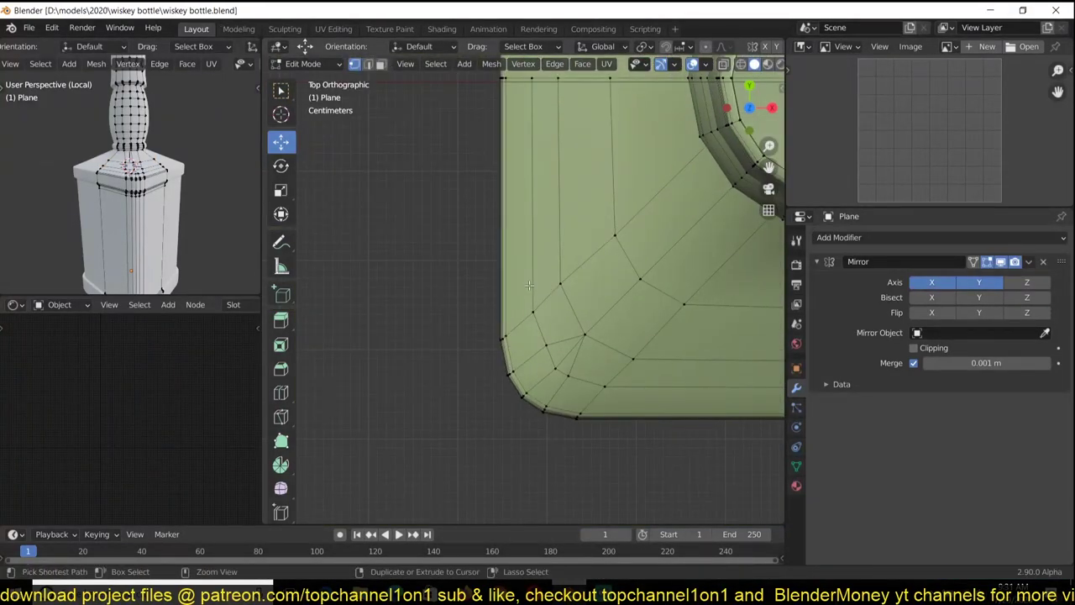
key("shift+z")
left_click(610, 304, "ctrl")
left_click(633, 311)
key("shift+z")
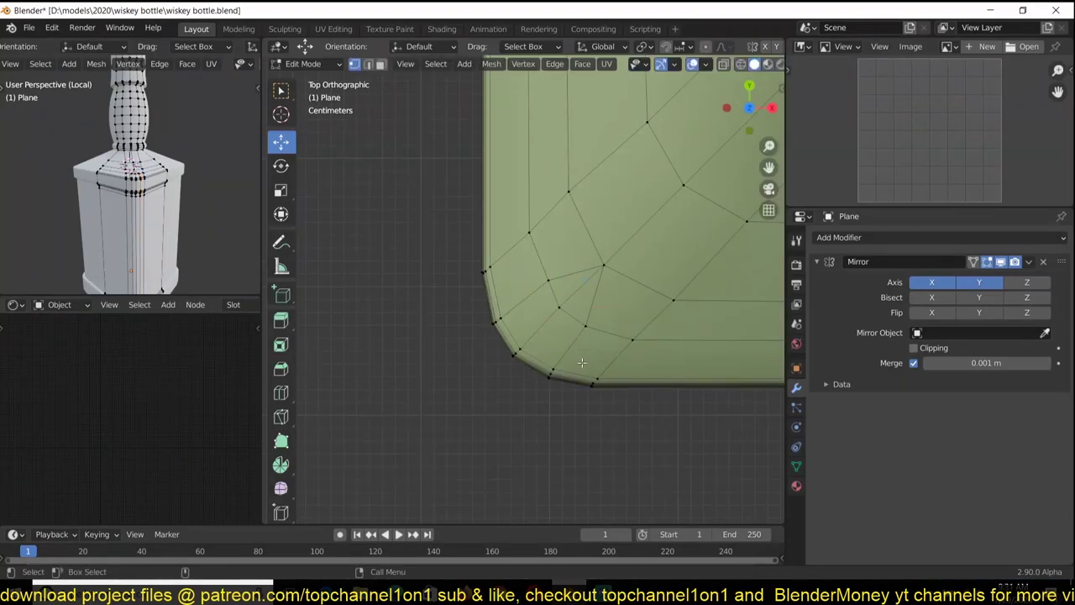
Flatten the shoulder's lower rim loop to Z scale 0 and return to Object Mode.
middle_click_drag(582, 362, 590, 345)
key("KP_1")
key("s")
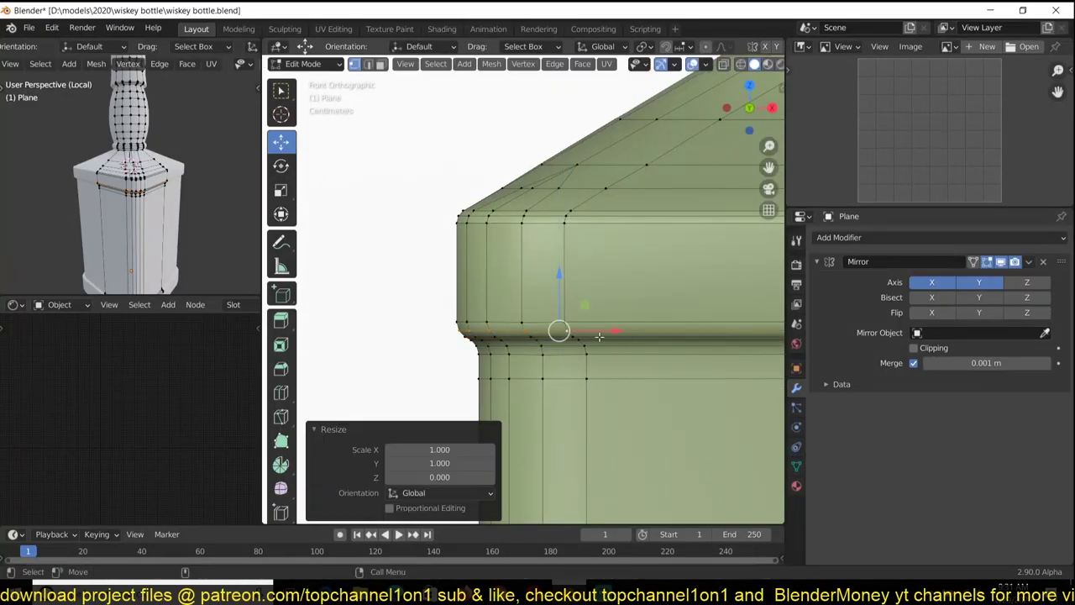
mouse_move(599, 336)
middle_mouse_down()
mouse_move(588, 341)
mouse_move(607, 311)
mouse_move(504, 268)
mouse_move(550, 277)
mouse_move(538, 273)
middle_mouse_up()
key("KP_7")
scroll(503, 270, "down", 2)
key("Tab")
Apply the Mirror modifier, loop-cut around the neck, and nudge the new neck loop slightly down.
key("z")
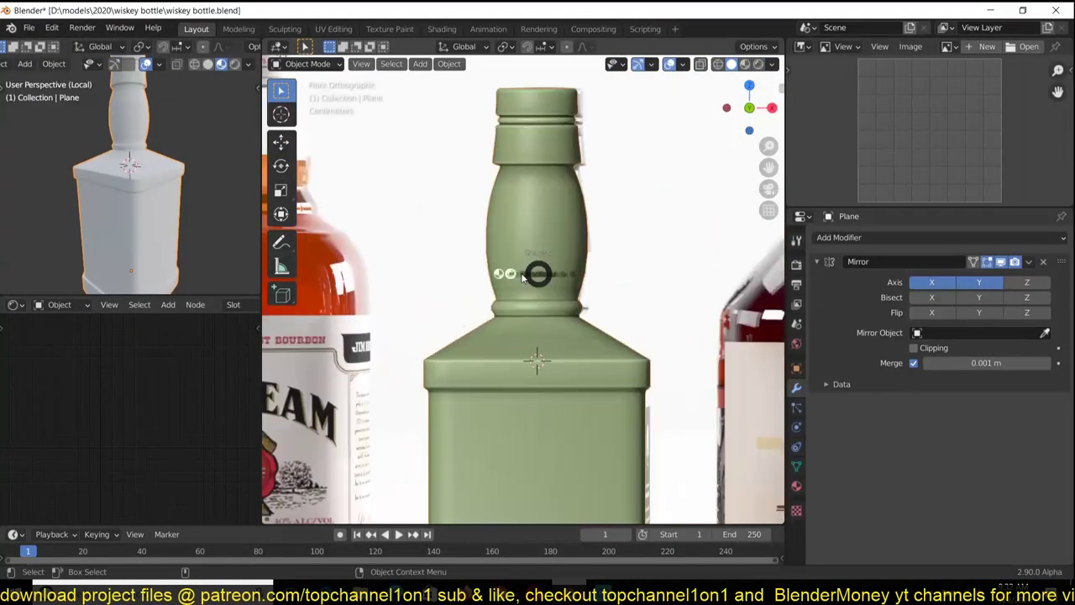
key("Tab")
scroll(522, 277, "up", 3)
key("ctrl+r")
left_click(520, 275)
key("ctrl+a")
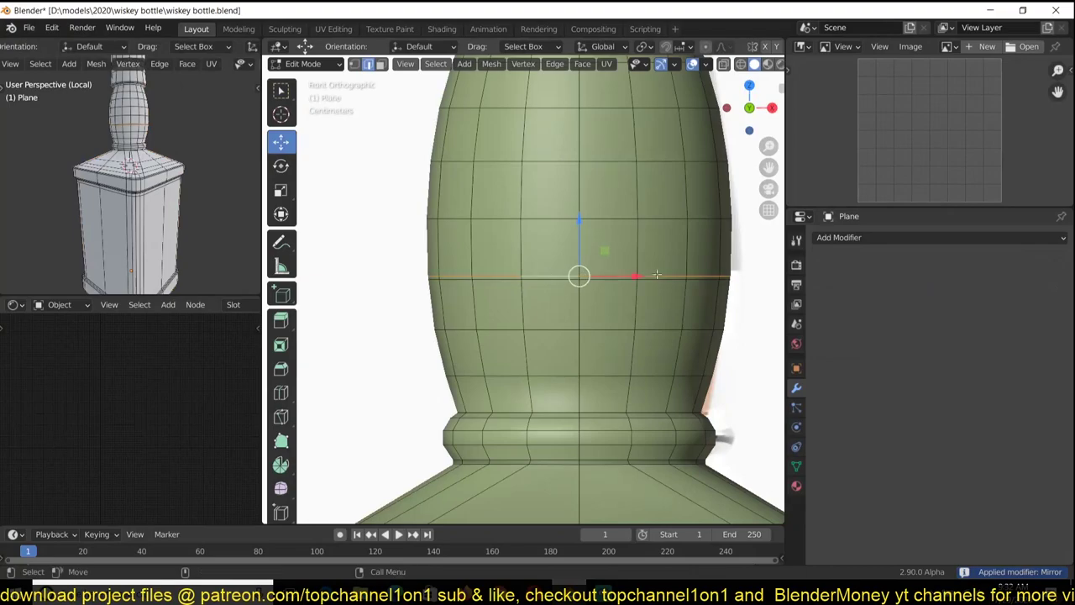
left_click_drag(656, 274, 656, 276)
middle_click_drag(656, 276, 586, 256)
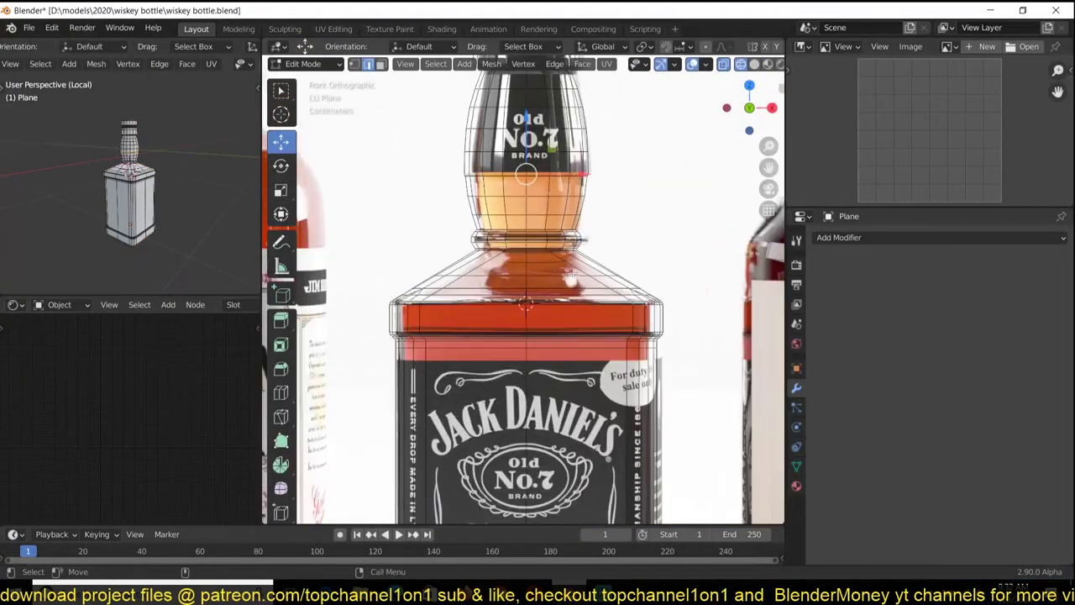
left_click(613, 347)
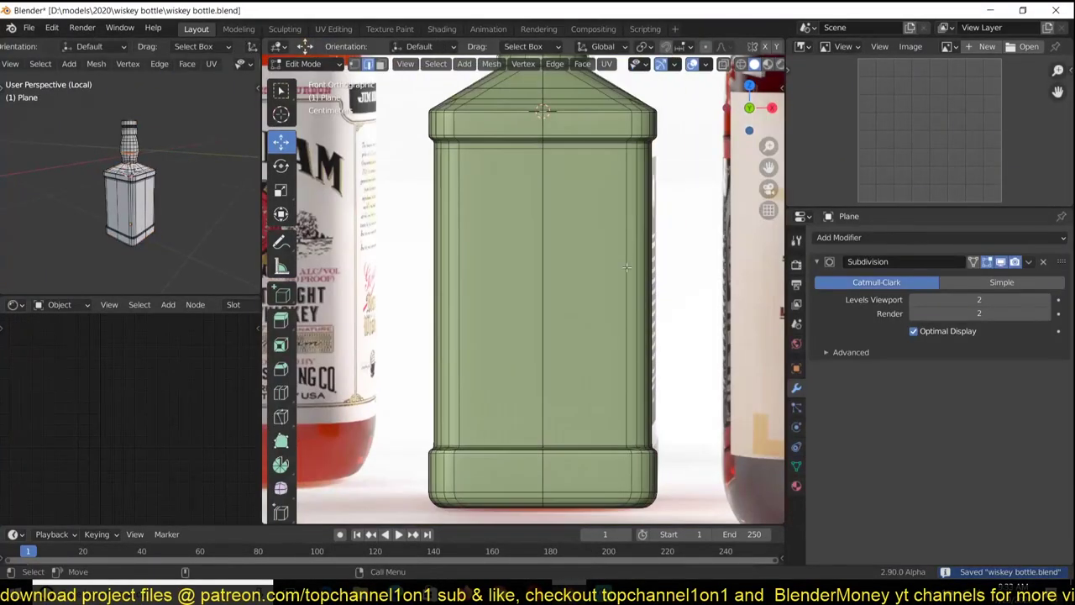
Turn the top-right area into an Image Editor showing the five-bottle reference photo.
left_click(804, 47)
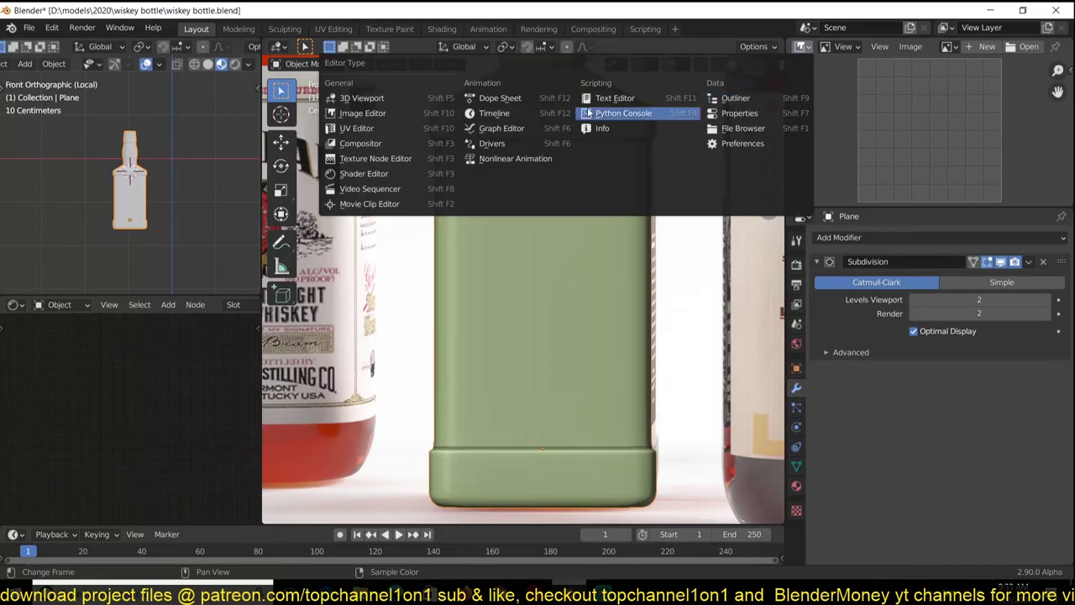
left_click(948, 46)
left_click(867, 117)
scroll(867, 117, "down", 3)
scroll(505, 244, "down", 3)
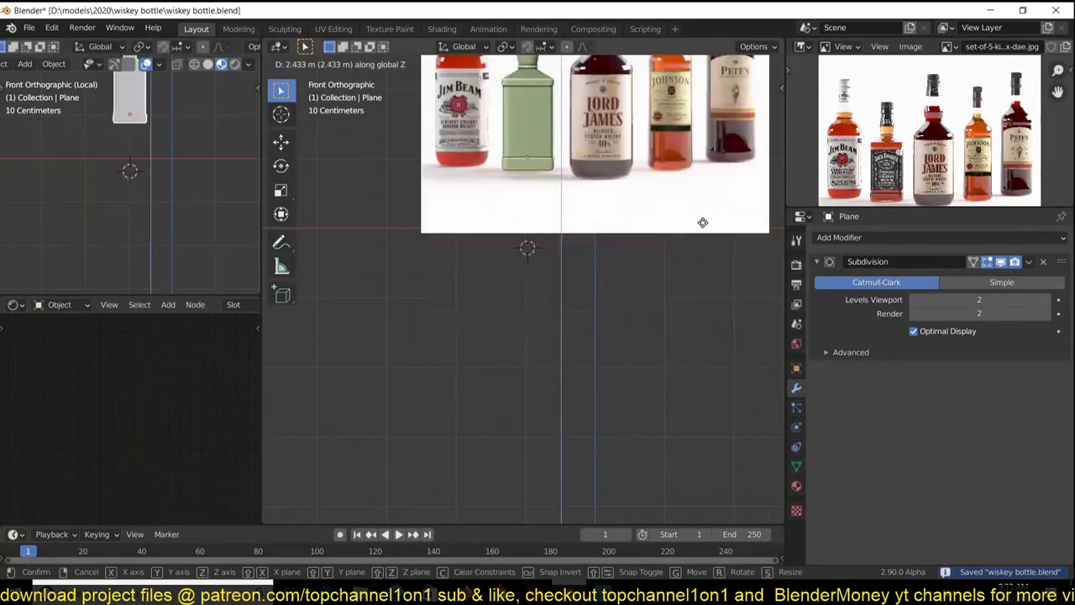
Add a plane as a backdrop behind the bottle and preview the camera view rendered.
key("shift+a")
left_click(626, 236)
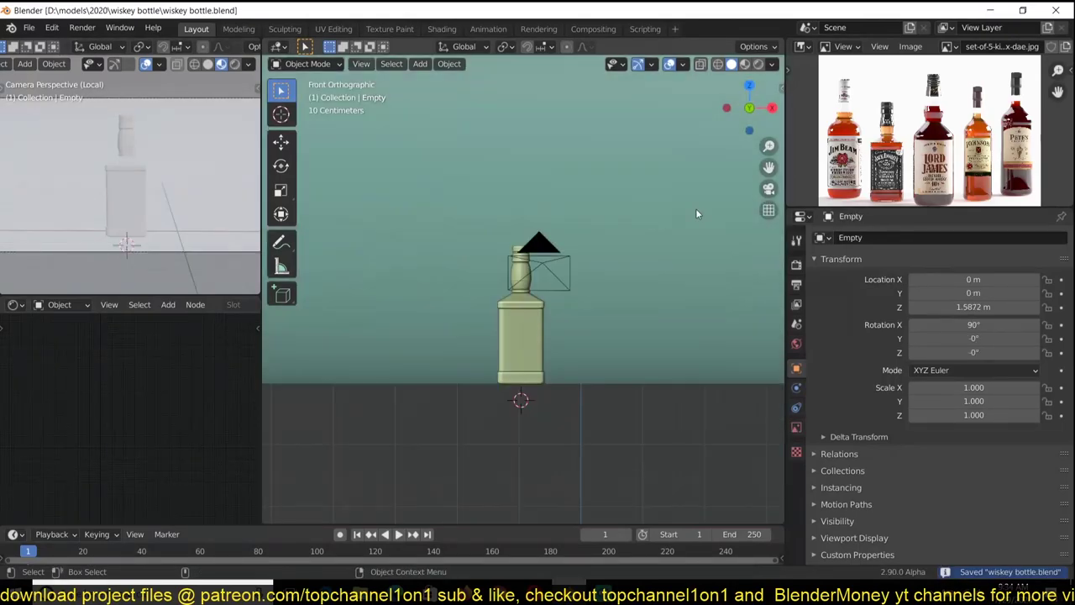
left_click(234, 64)
Replace the plane's Principled BSDF with a strength-10 Emission shader, with Cycles render settings shown.
left_click(797, 264)
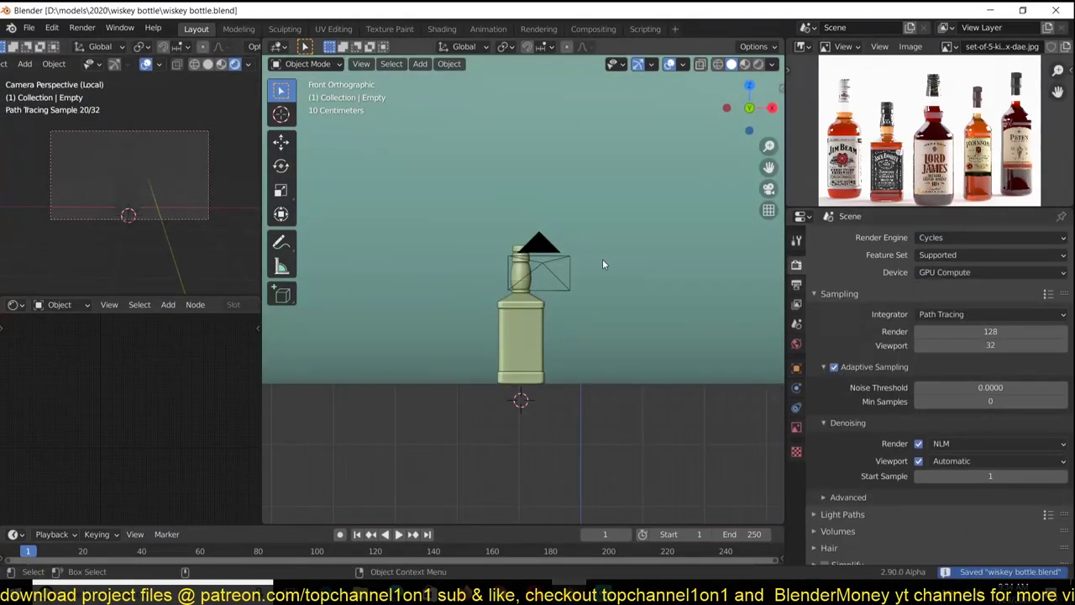
scroll(166, 378, "up", 2)
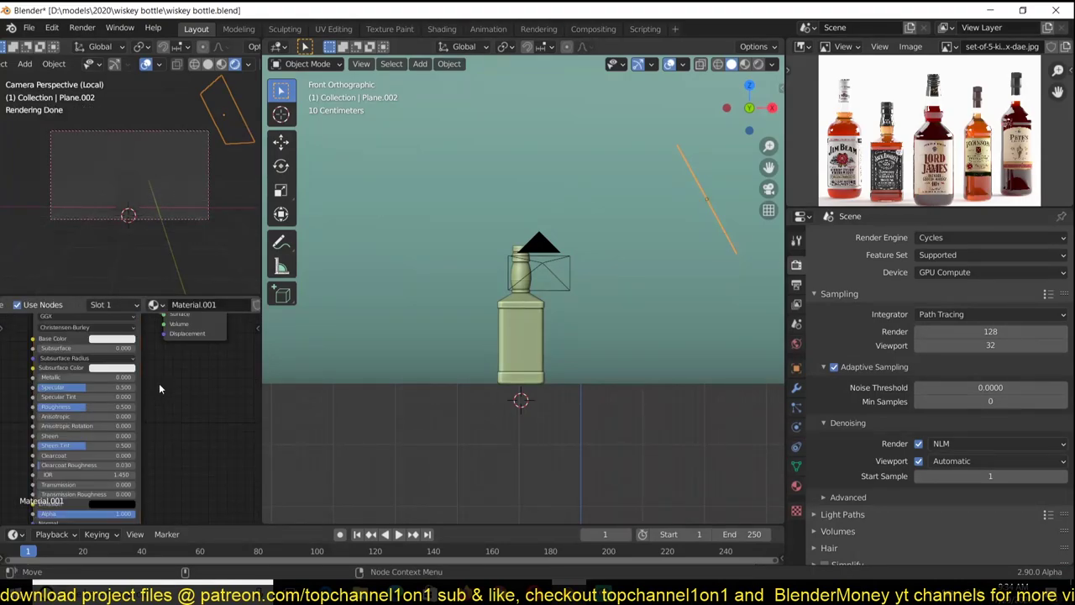
key("x")
key("shift+a")
left_click(210, 157)
left_click(67, 351)
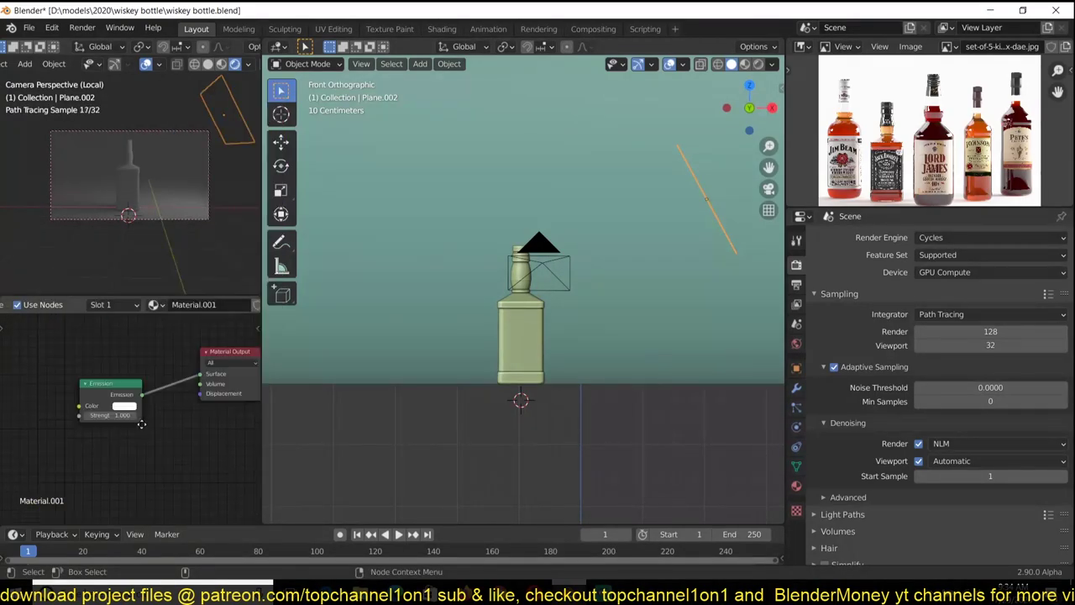
scroll(161, 208, "up", 2)
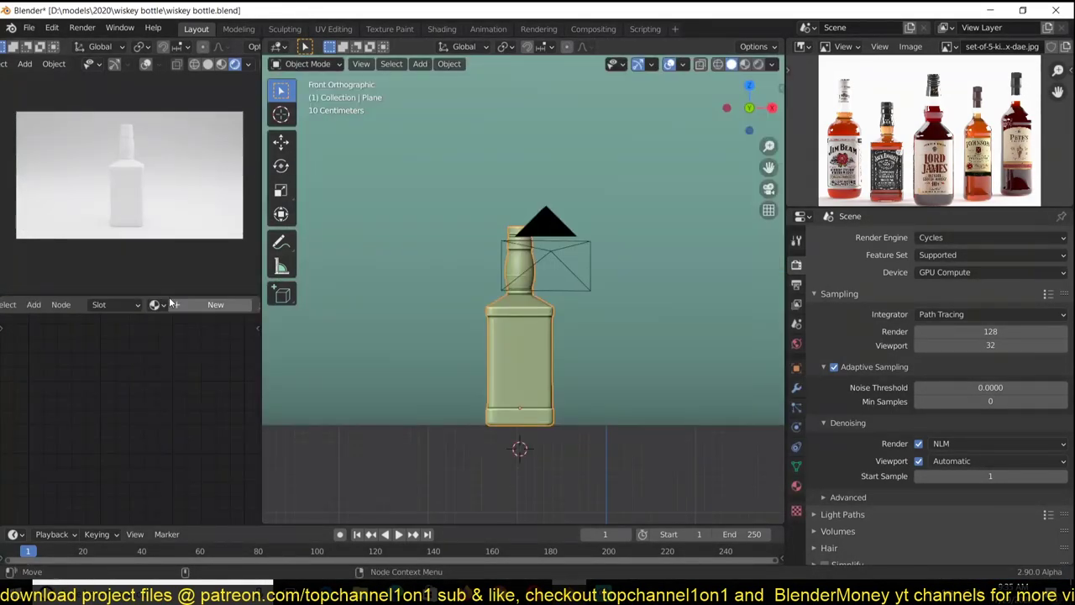
Create Material.003 for the bottle using a Glass BSDF shader (Beckmann, IOR 1.450, roughness 0).
left_click(172, 304)
middle_click_drag(191, 496, 193, 336)
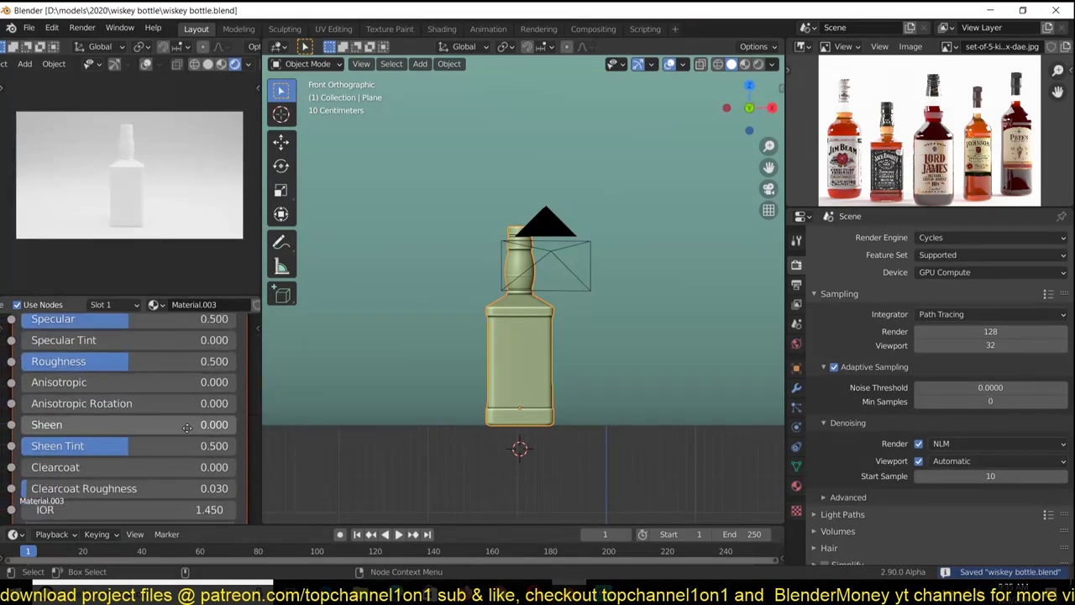
scroll(193, 419, "down", 2)
key("g")
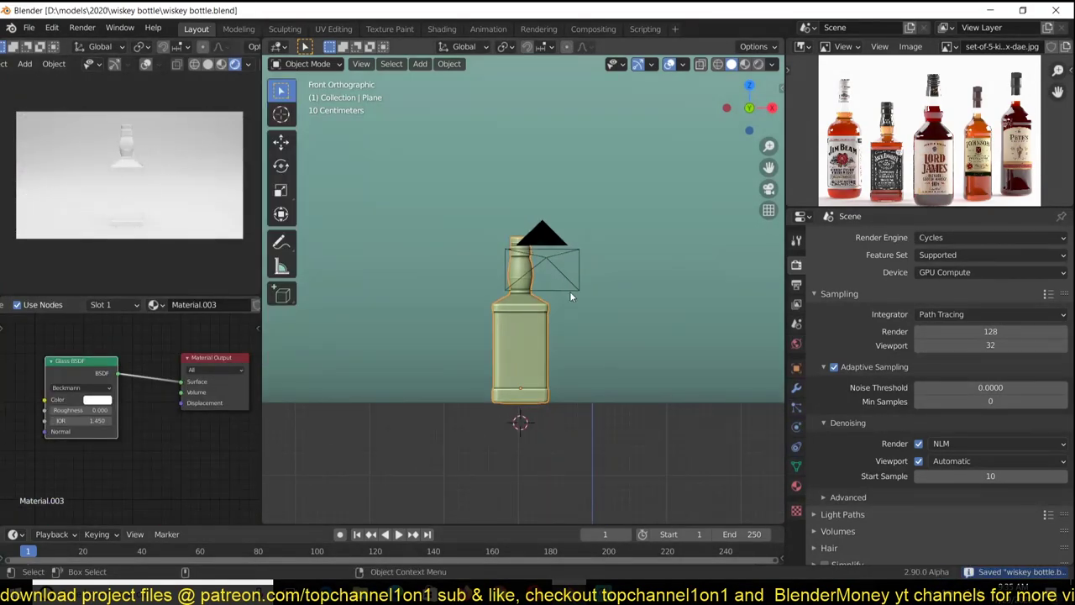
middle_click_drag(570, 291, 561, 211)
scroll(562, 252, "up", 6)
Select the emission light plane and narrow it to Y scale 0.577.
key("shift+z")
left_click(796, 387)
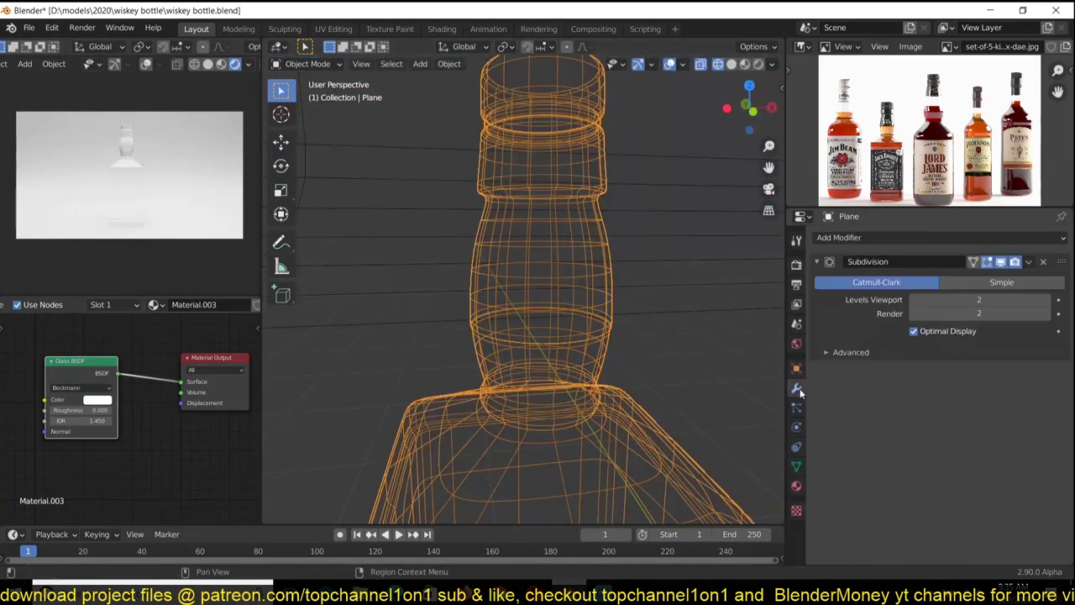
key("KP_1")
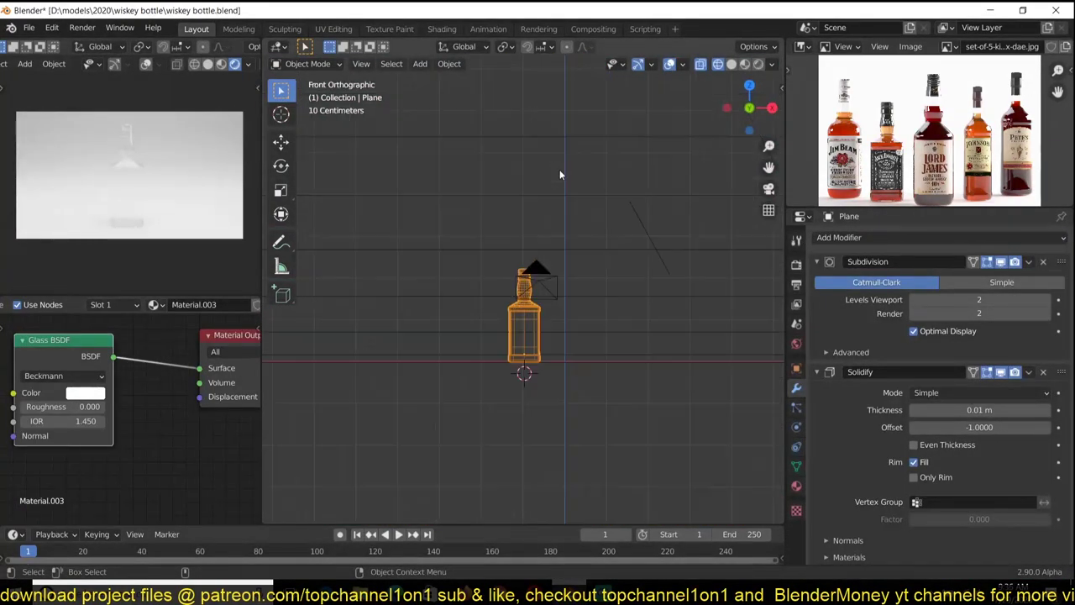
left_click(565, 236)
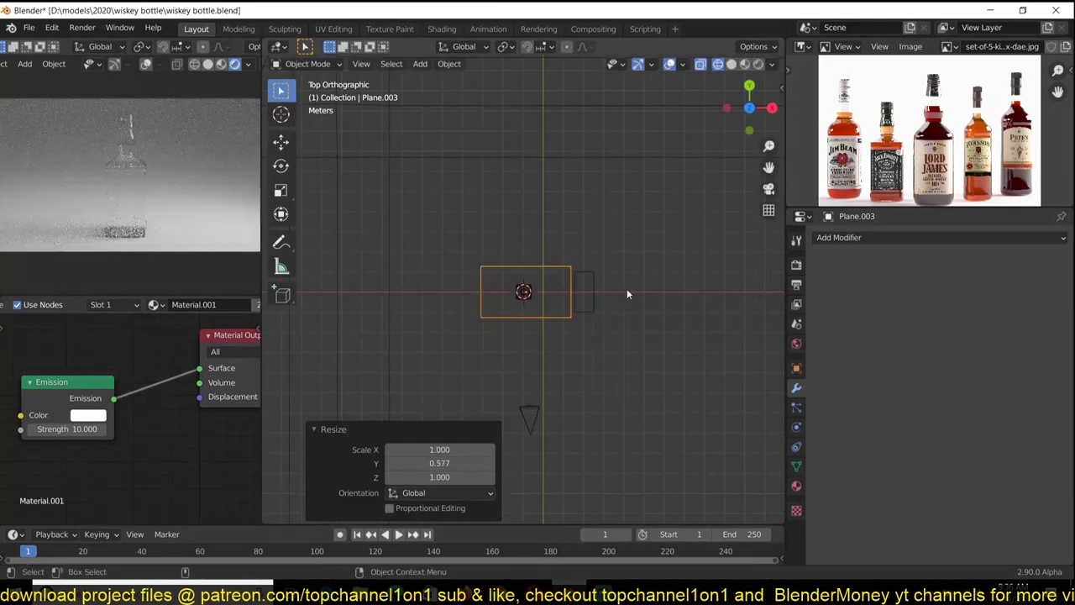
scroll(627, 288, "down", 3)
Duplicate the light plane as Plane.004 at Y -4.37 m, Z 0.10 m, and save.
key("shift+d")
key("y")
left_click(681, 269)
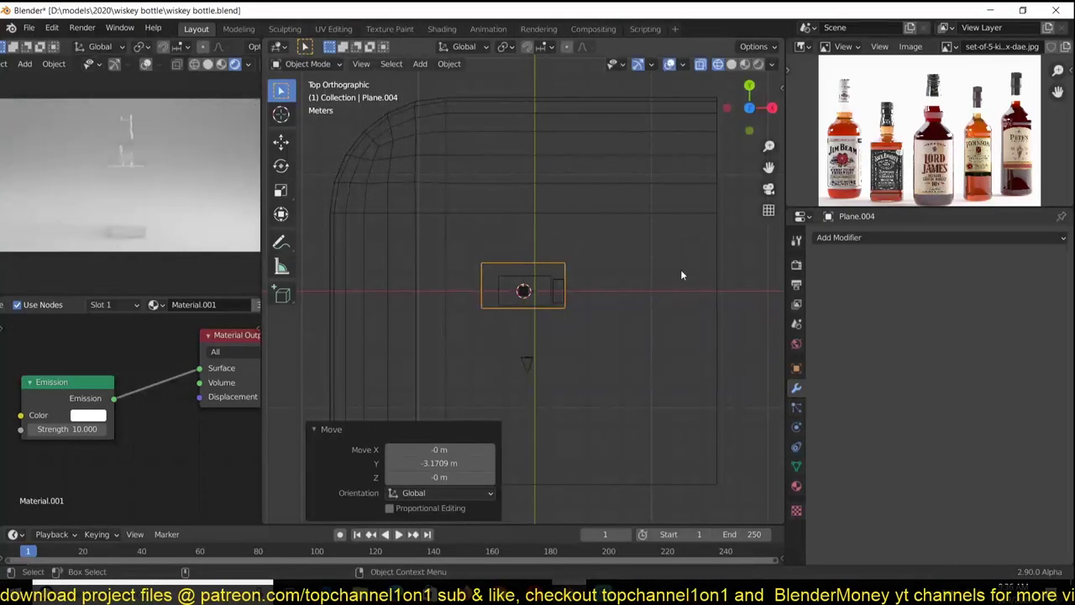
key("KP_3")
key("g")
left_click(555, 159)
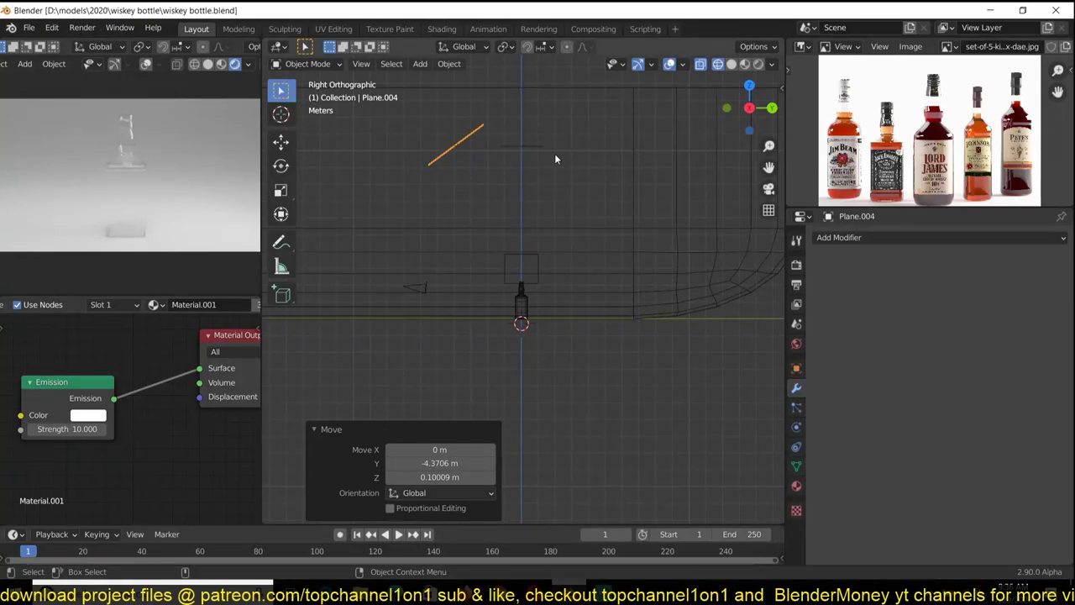
scroll(495, 273, "up", 3)
key("KP_7")
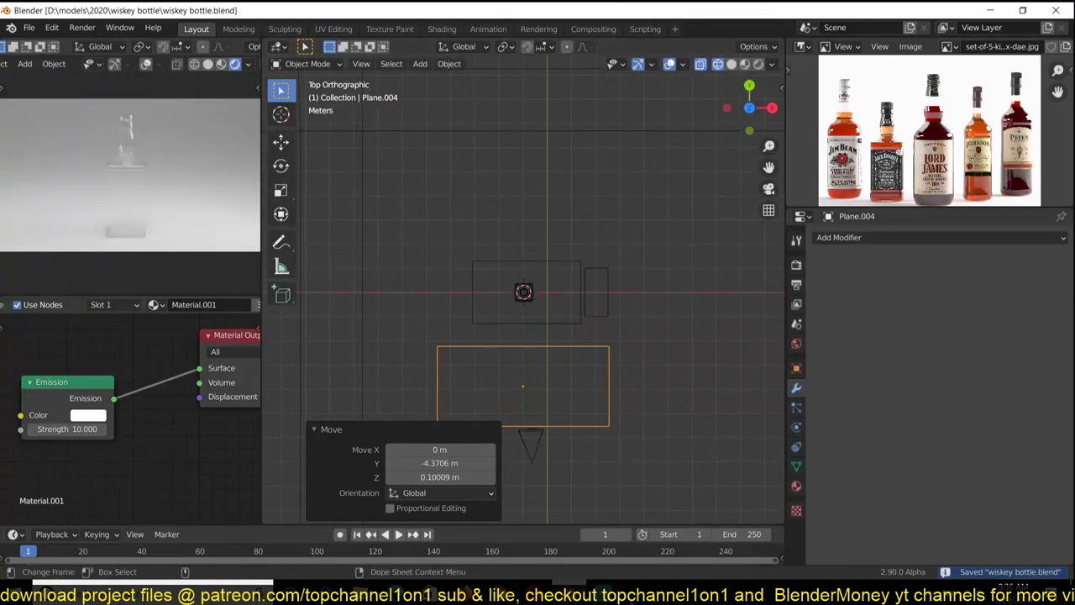
scroll(628, 443, "up", 1)
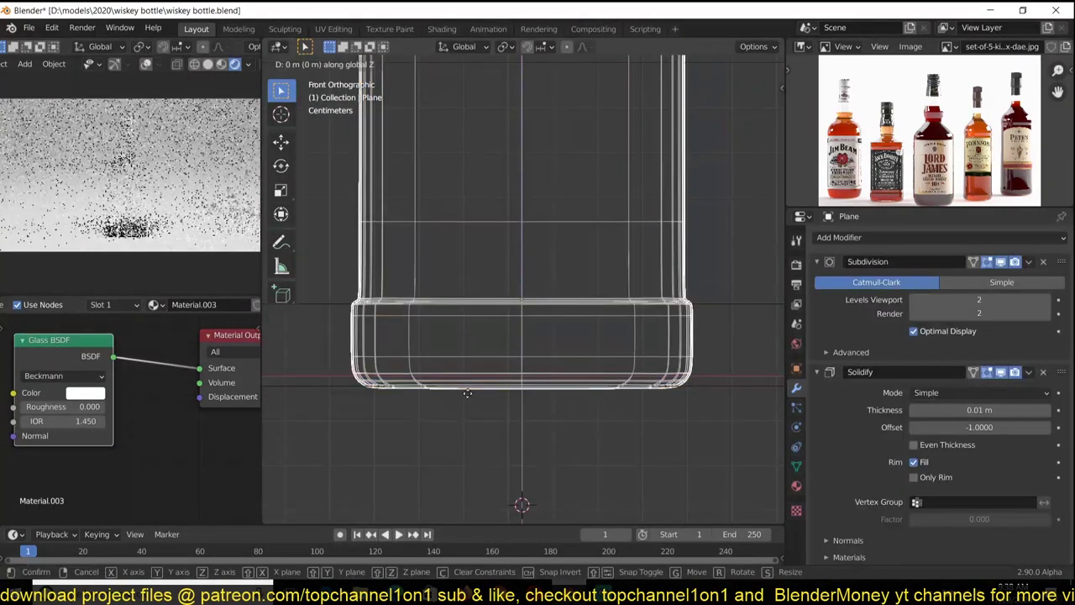
Merge the stray bottom-left corner vertices of the base at their center.
key("g")
key("z")
left_click(574, 384)
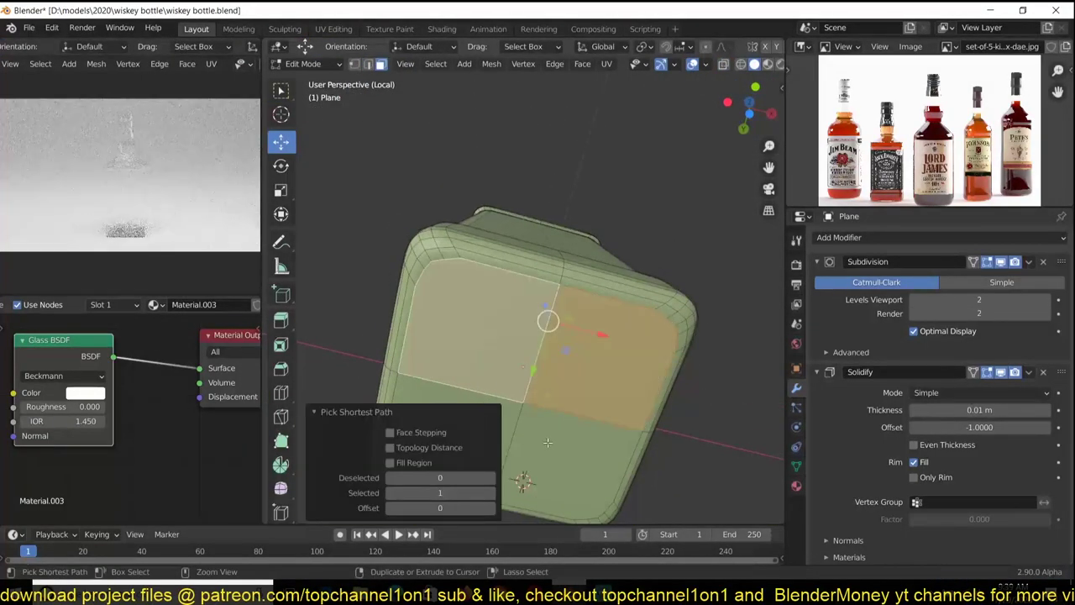
middle_click_drag(547, 443, 656, 343)
key("1")
key("m")
key("Escape")
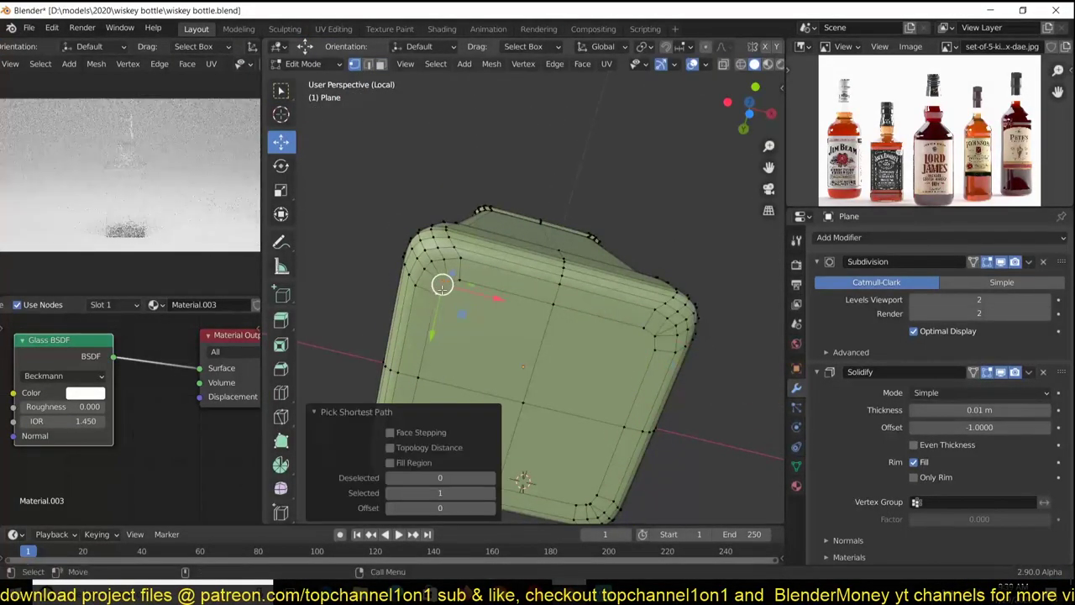
middle_click_drag(523, 378, 588, 252)
key("m")
left_click(663, 374)
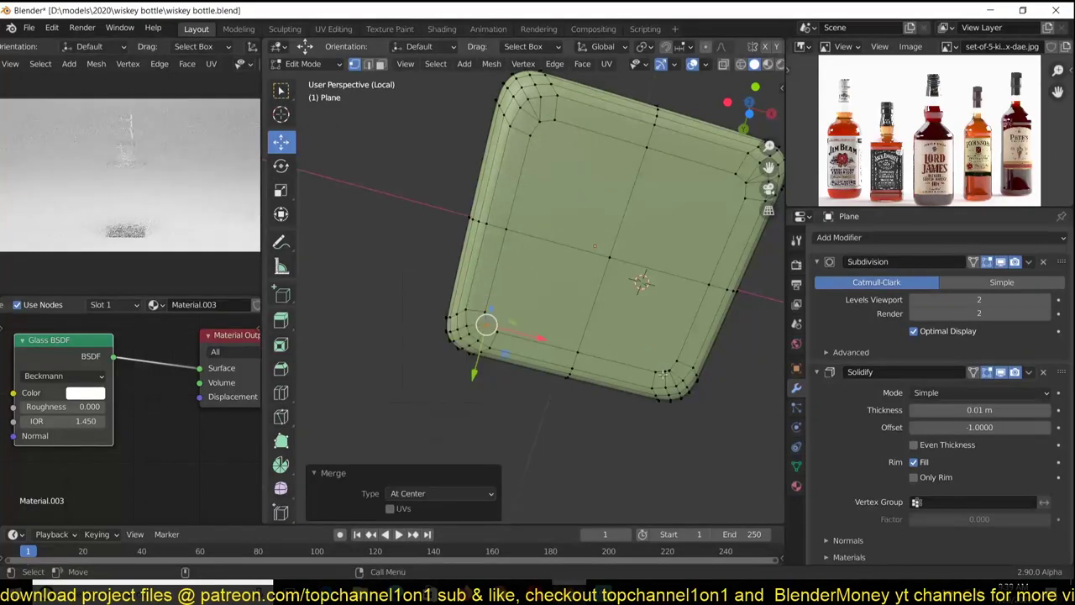
Inset the bottle's bottom faces by 0.1013 m and push them inward into a recessed panel.
key("m")
left_click(675, 375)
key("3")
left_click(588, 180)
middle_click_drag(588, 181, 681, 233)
left_click(682, 233, "ctrl")
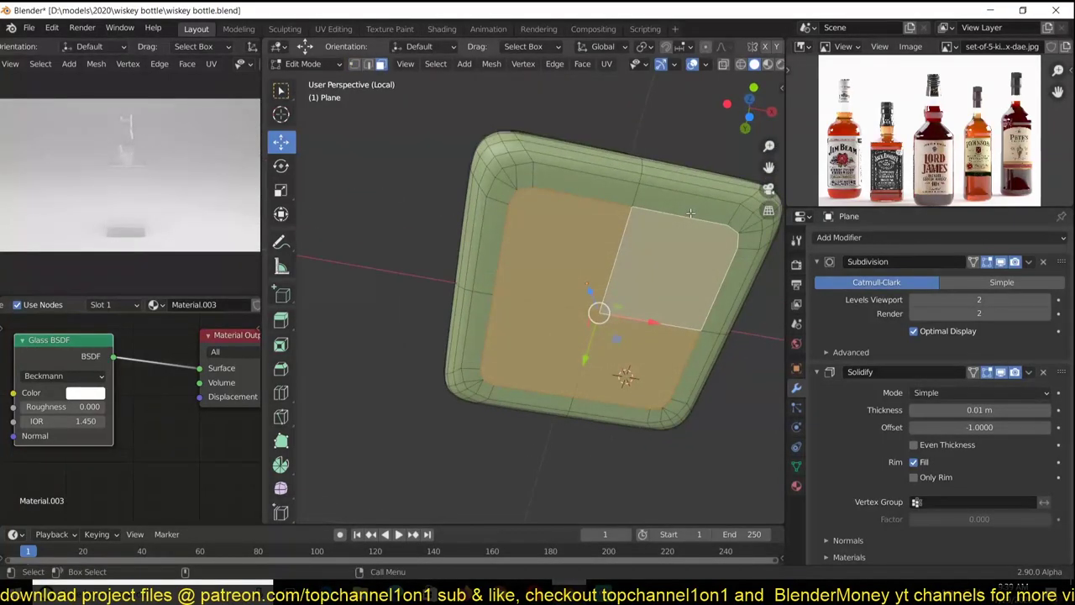
key("i")
left_click(692, 231)
key("alt+s")
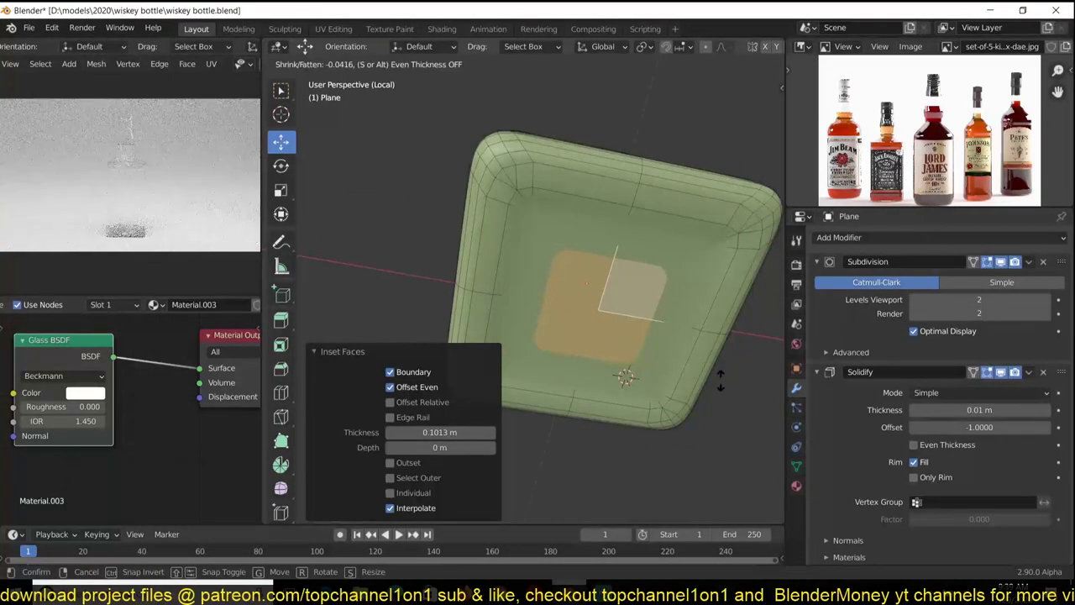
left_click(720, 380)
Leave Edit Mode and save wiskey bottle.blend.
mouse_move(688, 295)
middle_mouse_down()
mouse_move(417, 263)
mouse_move(516, 300)
mouse_move(561, 264)
middle_mouse_up()
key("Tab")
key("ctrl+s")
scroll(561, 264, "down", 2)
Add a second material slot holding a new near-black Material.004.
scroll(656, 323, "up", 3)
left_click(797, 486)
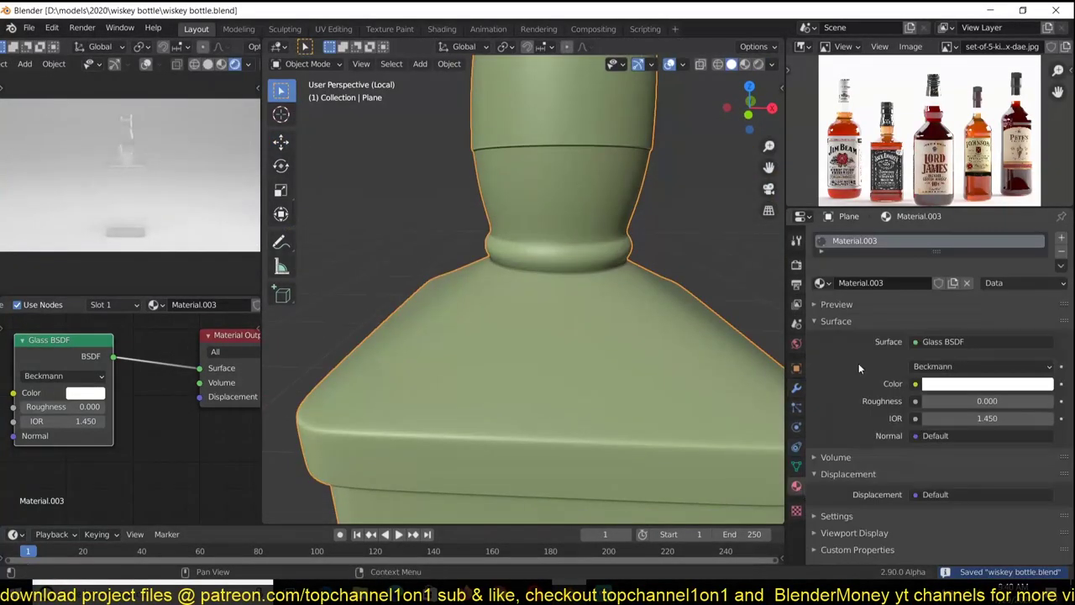
left_click(1061, 237)
left_click(909, 314)
left_click(122, 401)
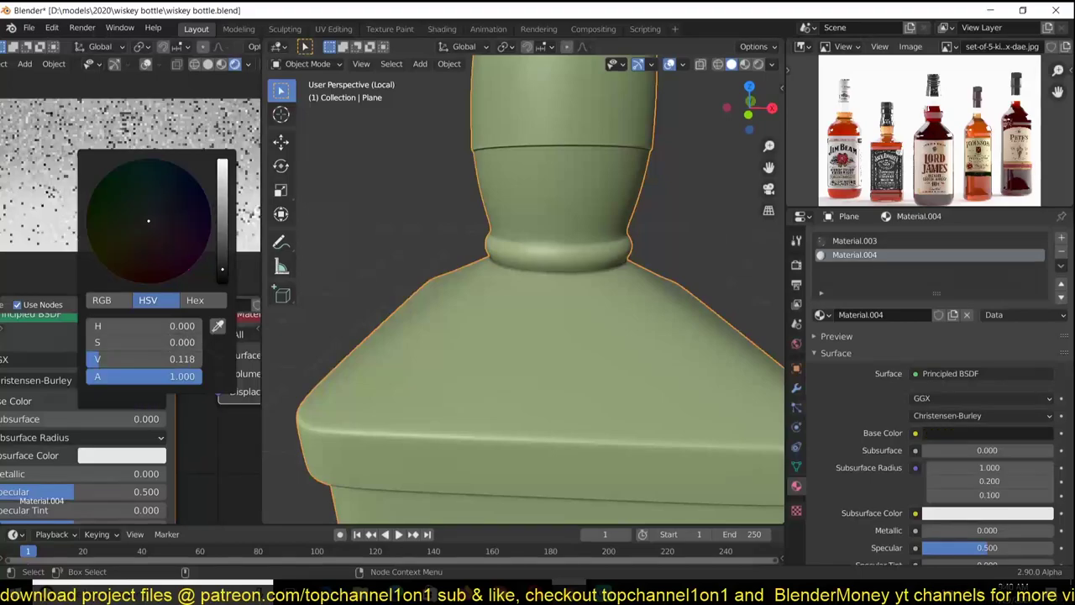
Select the cap and upper neck faces and assign Material.004 to them.
key("KP_1")
scroll(930, 130, "up", 3)
scroll(513, 250, "up", 2)
key("Tab")
key("alt+z")
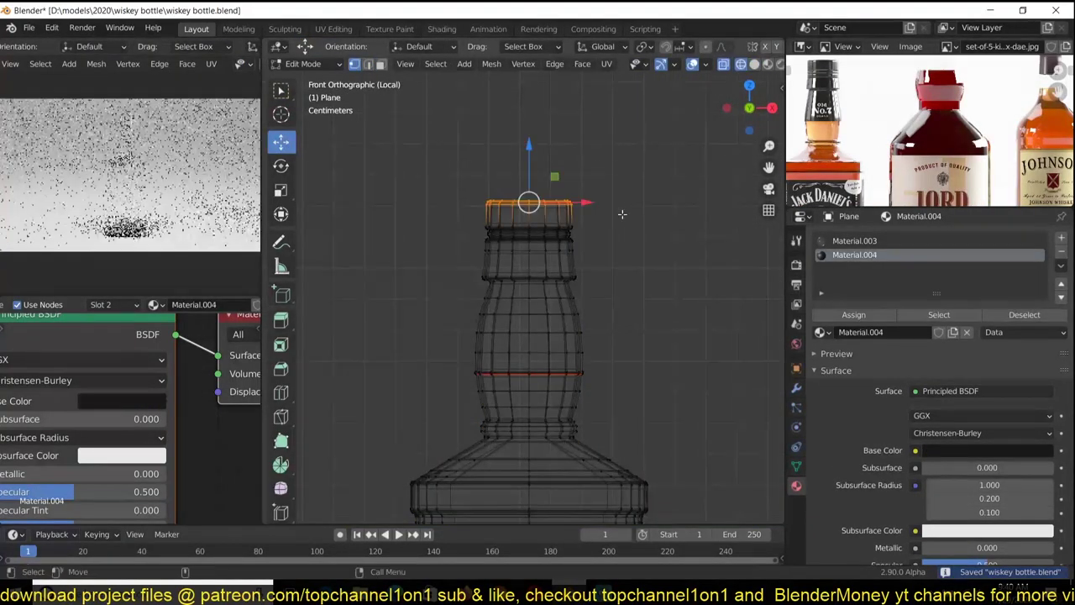
key("ctrl+KP_Add")
key("ctrl+KP_Add")
key("ctrl+KP_Add")
key("ctrl+KP_Add")
key("ctrl+KP_Add")
key("ctrl+KP_Add")
key("ctrl+KP_Subtract")
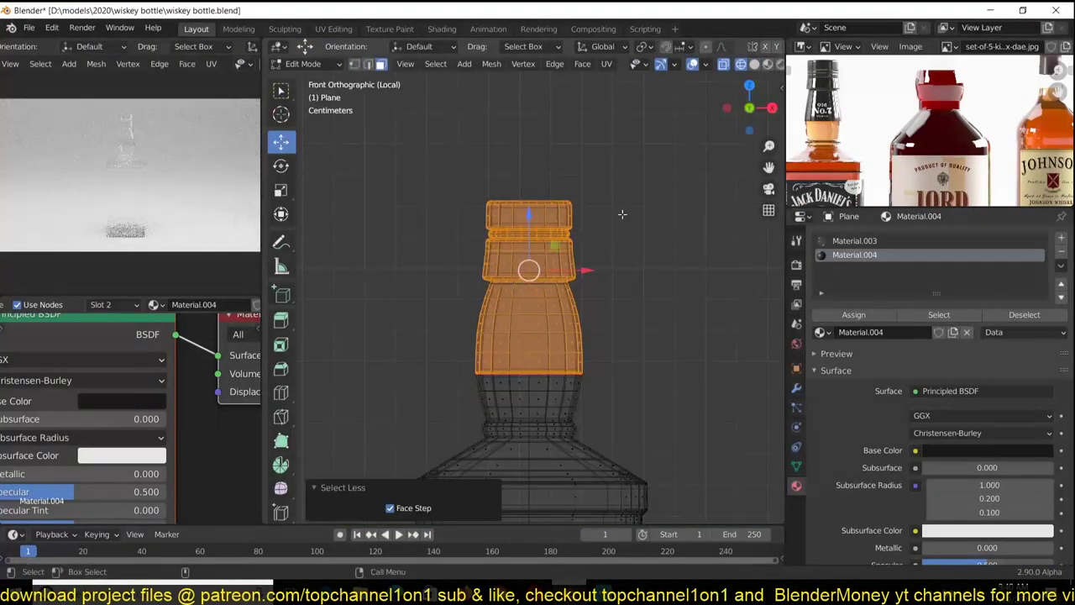
left_click(854, 314)
key("Tab")
Set Material.004's roughness to 0.122, save, and exit the isolated local view.
middle_click_drag(126, 420, 184, 336)
key("ctrl+s")
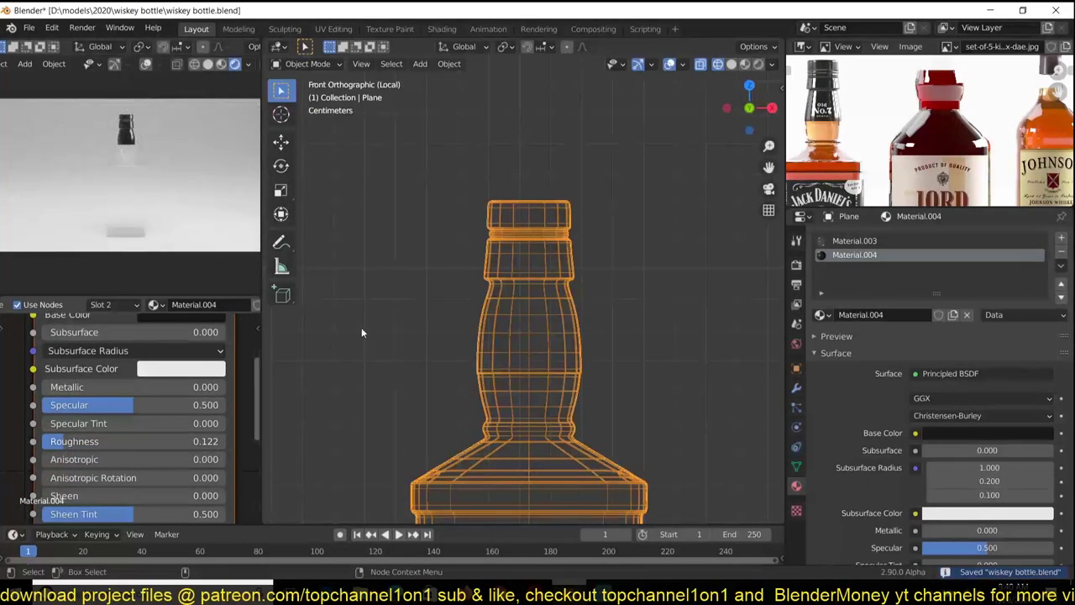
scroll(378, 296, "down", 1)
scroll(545, 329, "down", 3, "shift")
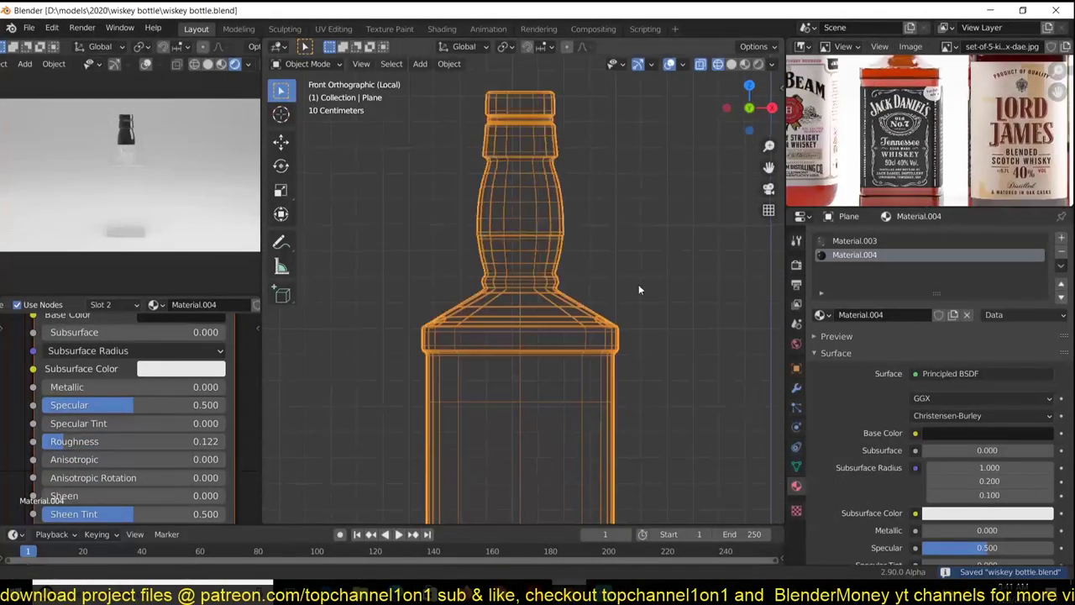
key("shift+z")
key("shift+z")
Add a loop cut around the bottle body in Edit Mode.
key("KP_Divide")
key("shift+z")
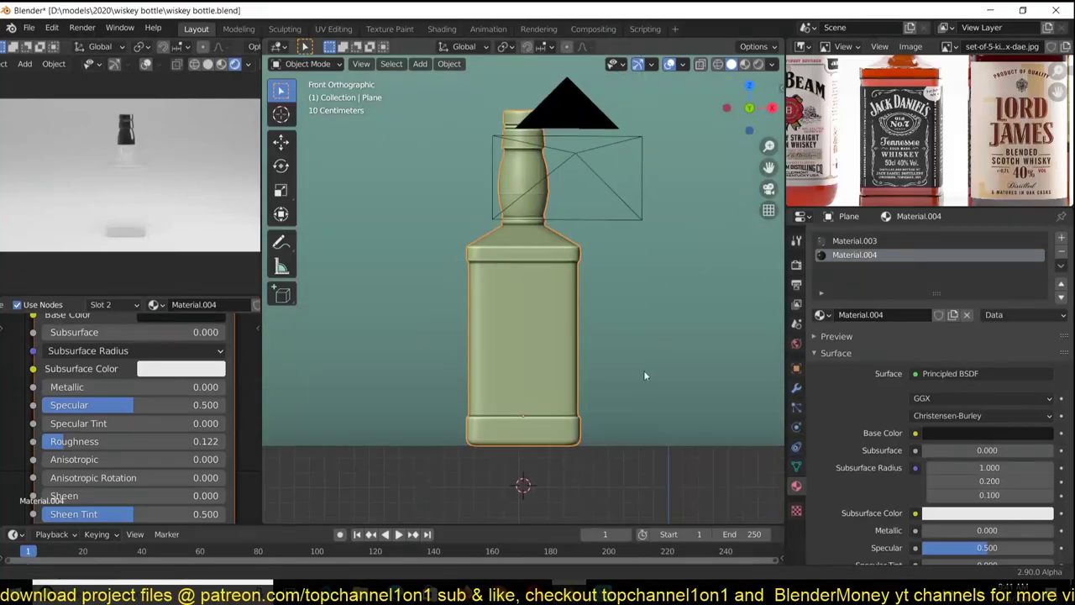
key("z")
key("Tab")
key("s")
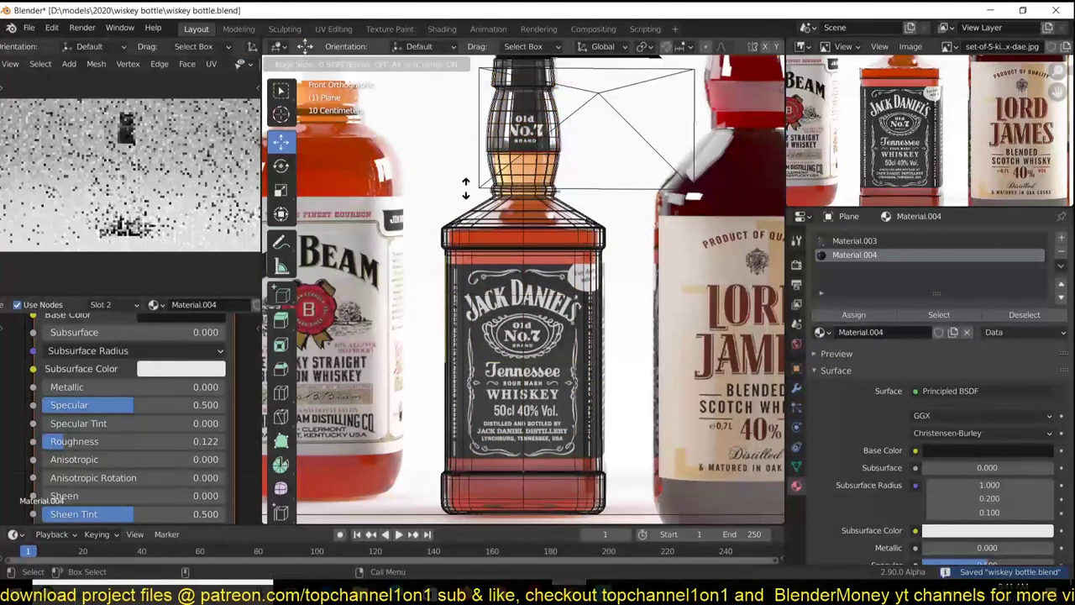
left_click(465, 189)
Bevel the new body loop and slide its edges toward the top and bottom rims, then save.
middle_click_drag(465, 189, 497, 317)
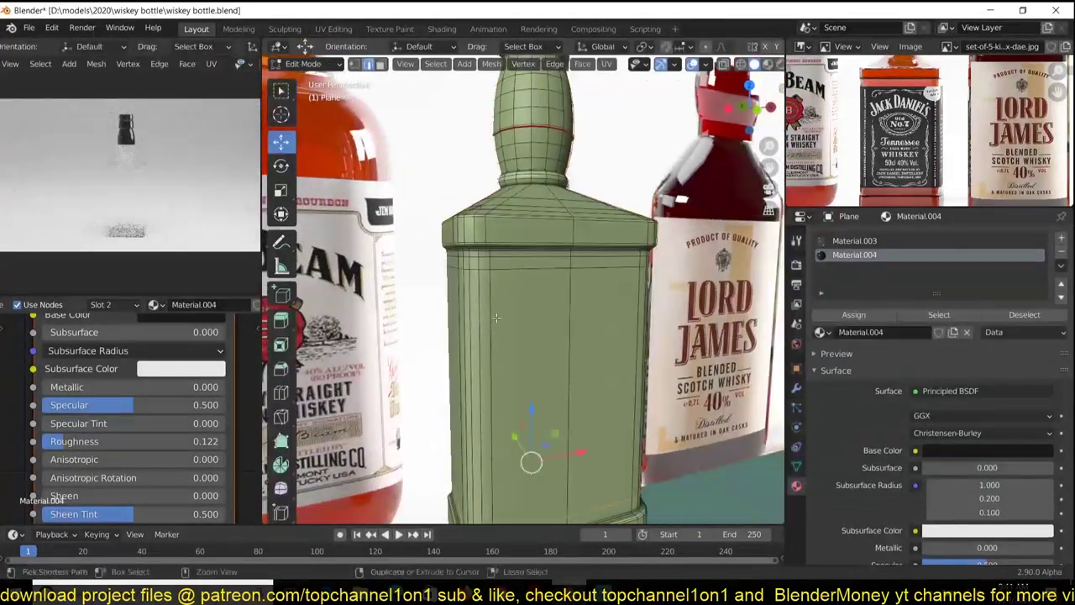
left_click(496, 317)
key("ctrl+b")
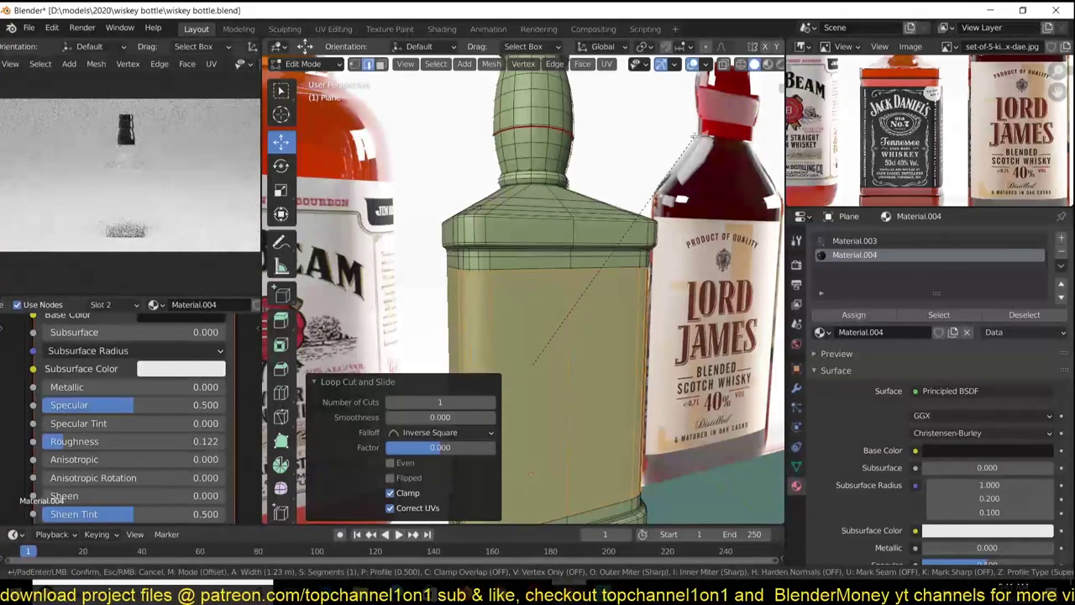
left_click(694, 134)
scroll(588, 252, "up", 3)
key("g")
key("g")
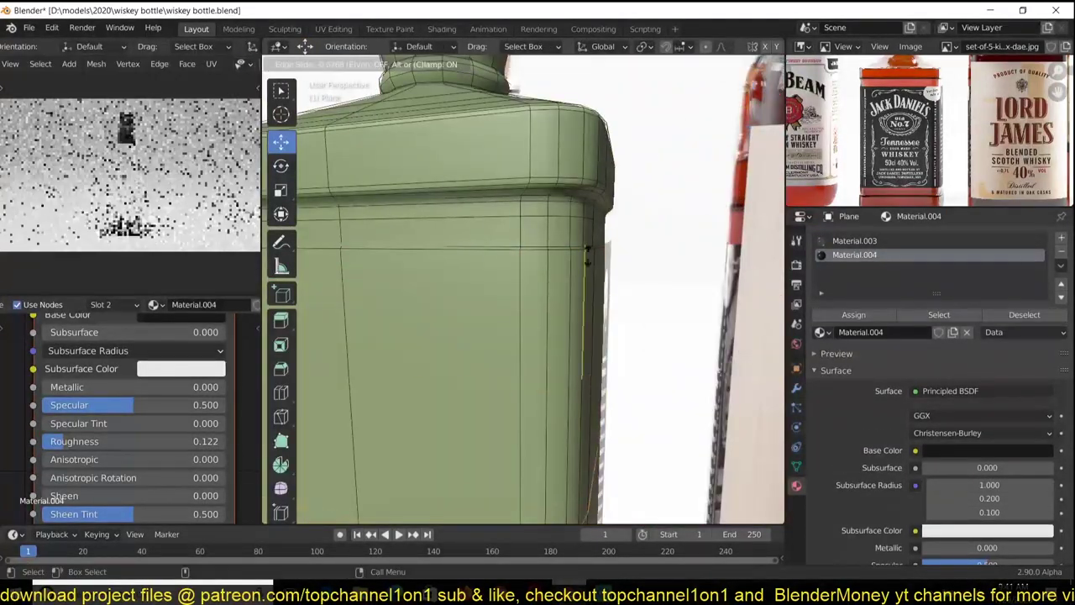
left_click(655, 483)
scroll(655, 483, "down", 4)
middle_click_drag(655, 483, 606, 66)
key("ctrl+s")
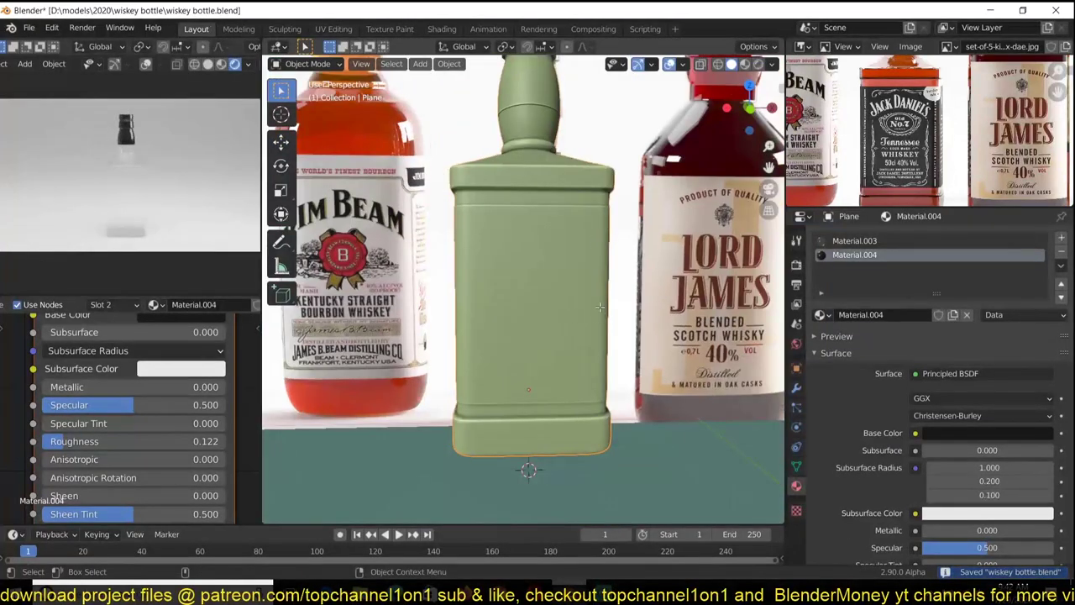
Mark the bottom edge loop as a seam and unwrap the body for the label.
key("Tab")
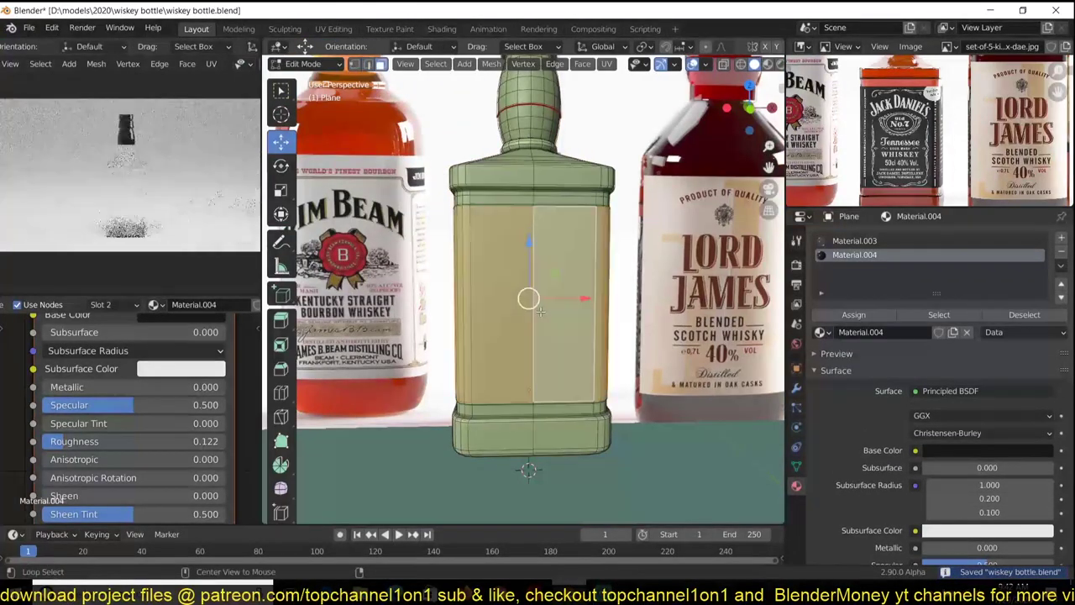
key("alt+a")
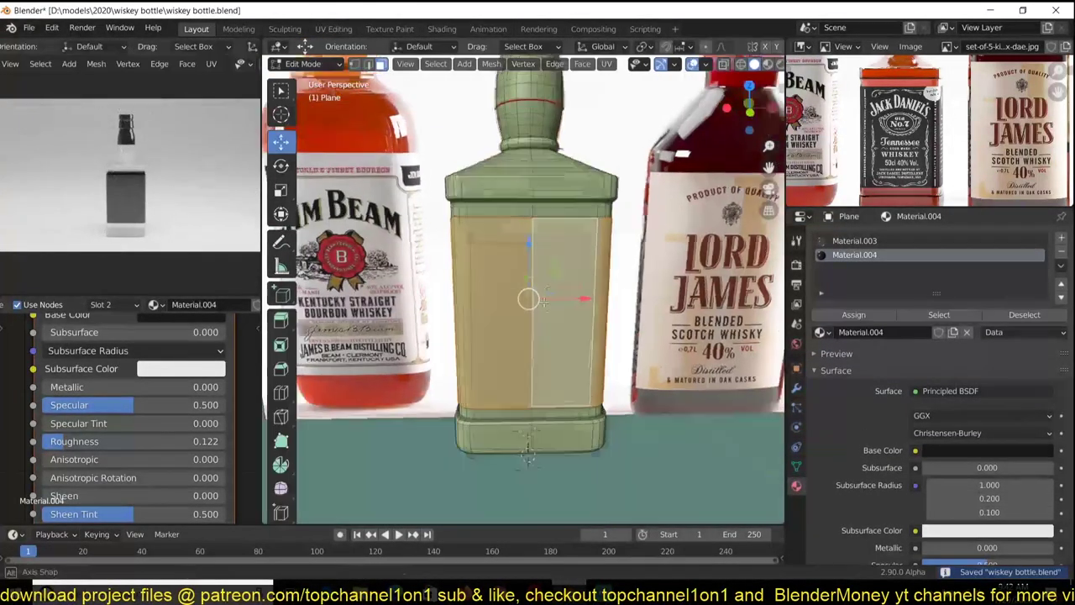
scroll(521, 305, "up", 4)
mouse_move(521, 305)
middle_mouse_down()
mouse_move(425, 406)
mouse_move(535, 254)
mouse_move(554, 277)
middle_mouse_up()
left_click(425, 407, "alt")
scroll(554, 277, "up", 3)
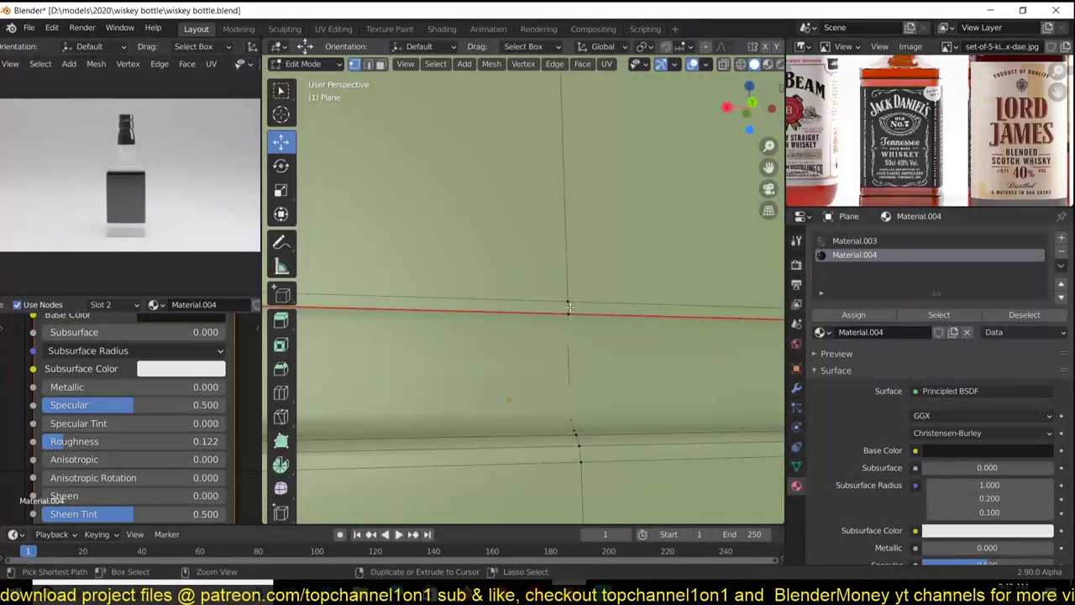
key("ctrl+e")
left_click(570, 304)
scroll(570, 309, "down", 3)
key("u")
left_click(512, 273)
key("Tab")
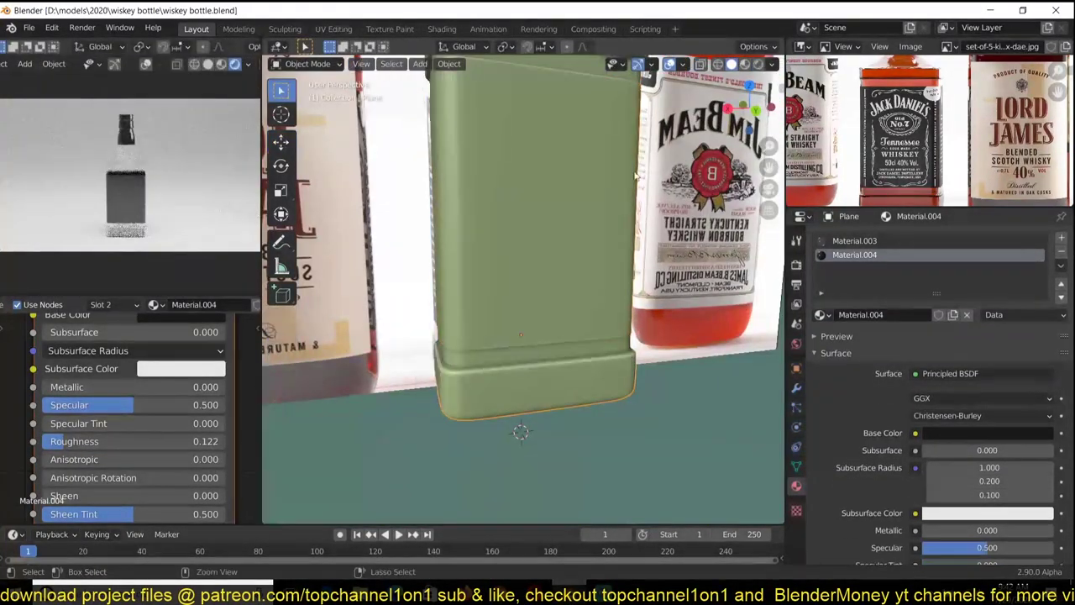
Rotate the UV island 90° and flatten its top edge along Y.
type("a")
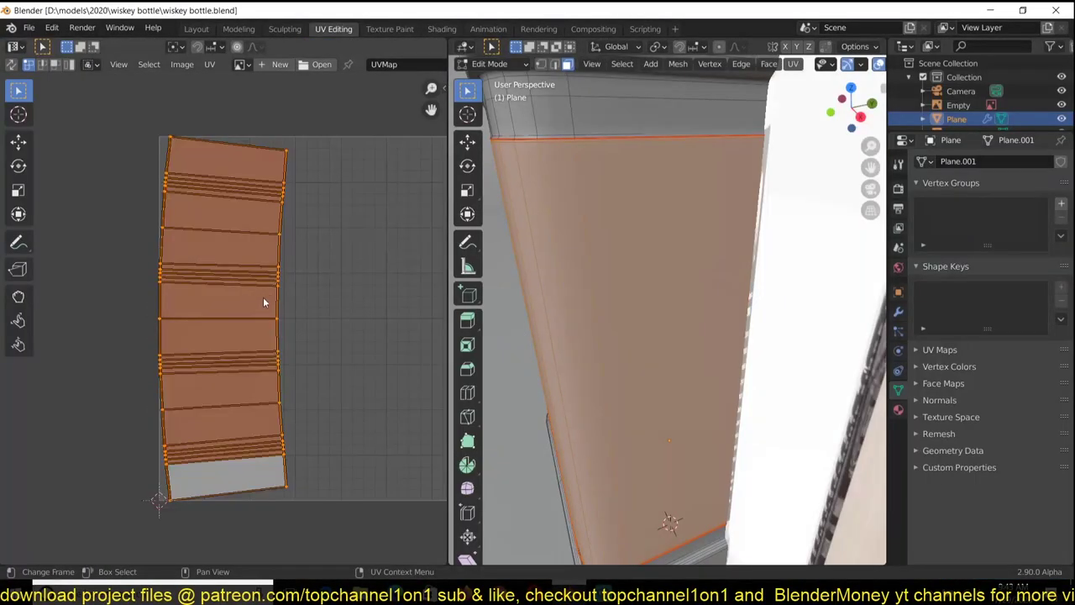
type("r90")
key("Return")
left_click(286, 257, "alt")
key("s")
key("y")
key("0")
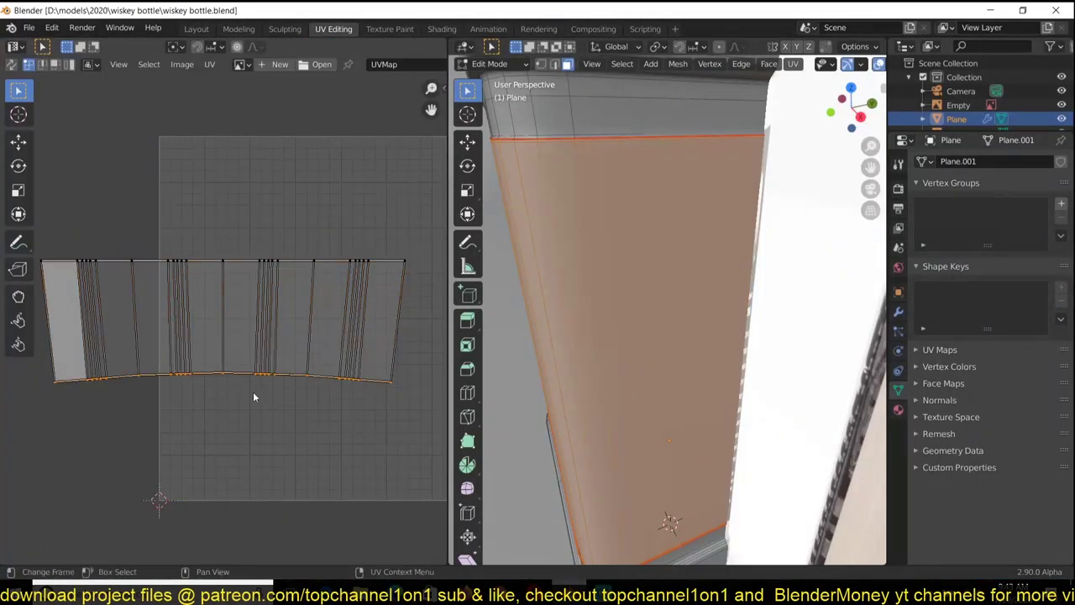
Try scaling the slanted UV edge, then undo the UV edits.
key("2")
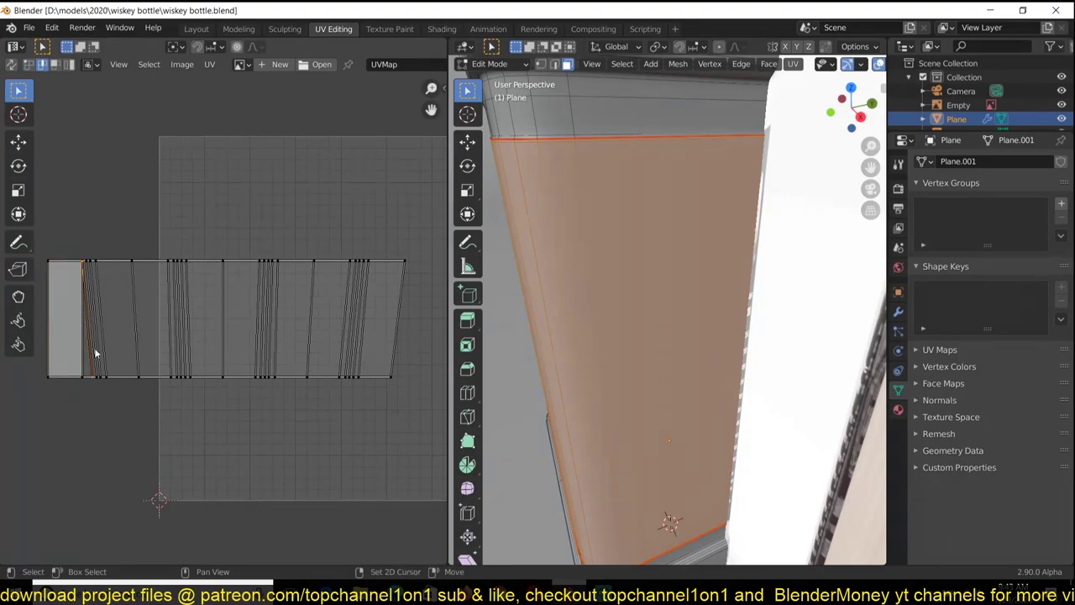
left_click(106, 345)
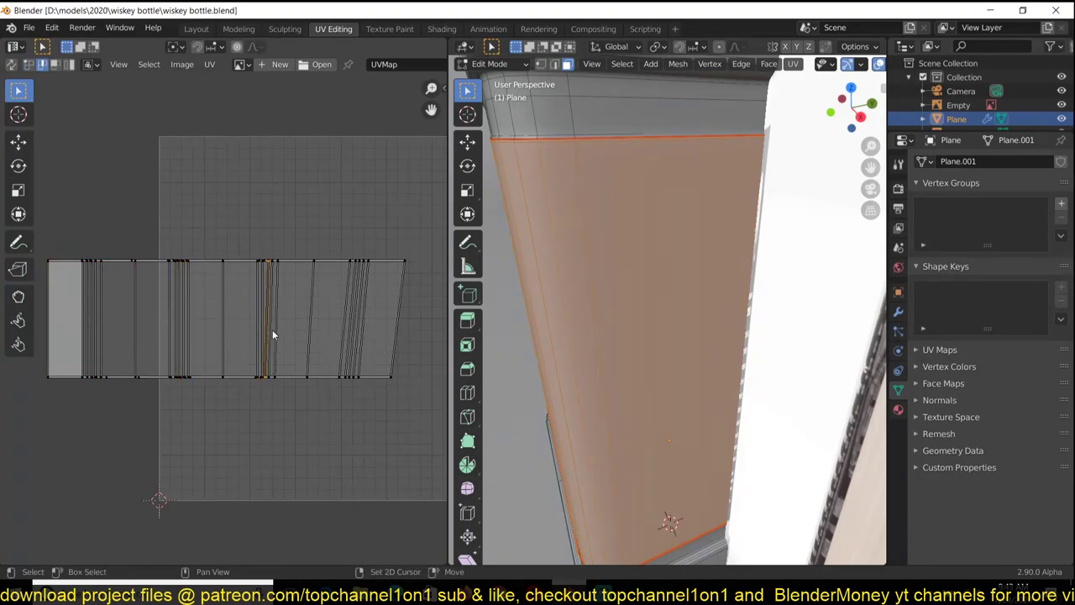
scroll(280, 322, "up", 5)
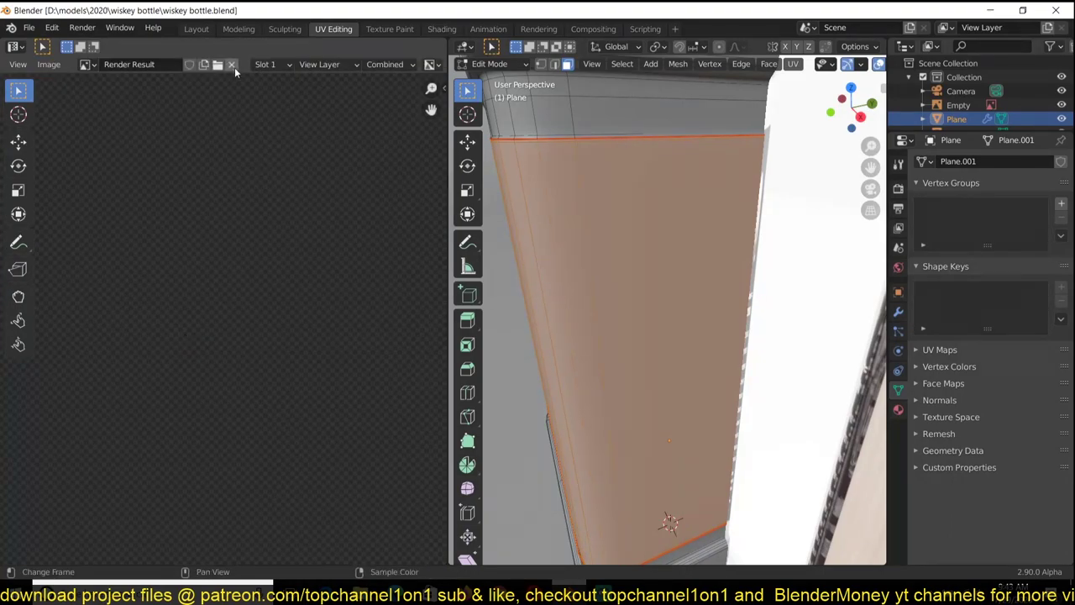
key("s")
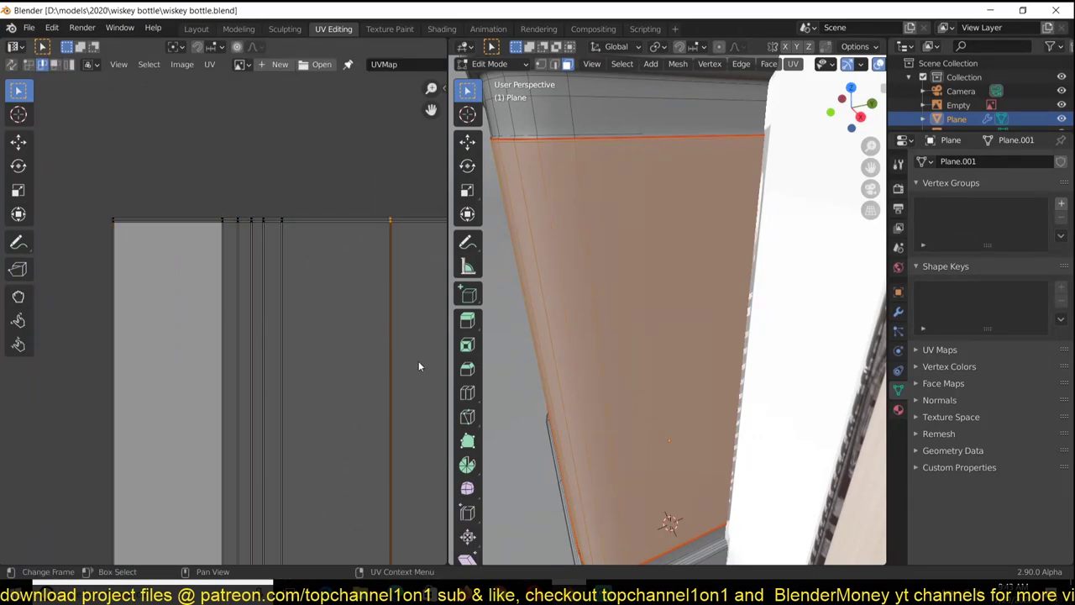
key("ctrl+z")
key("ctrl+z")
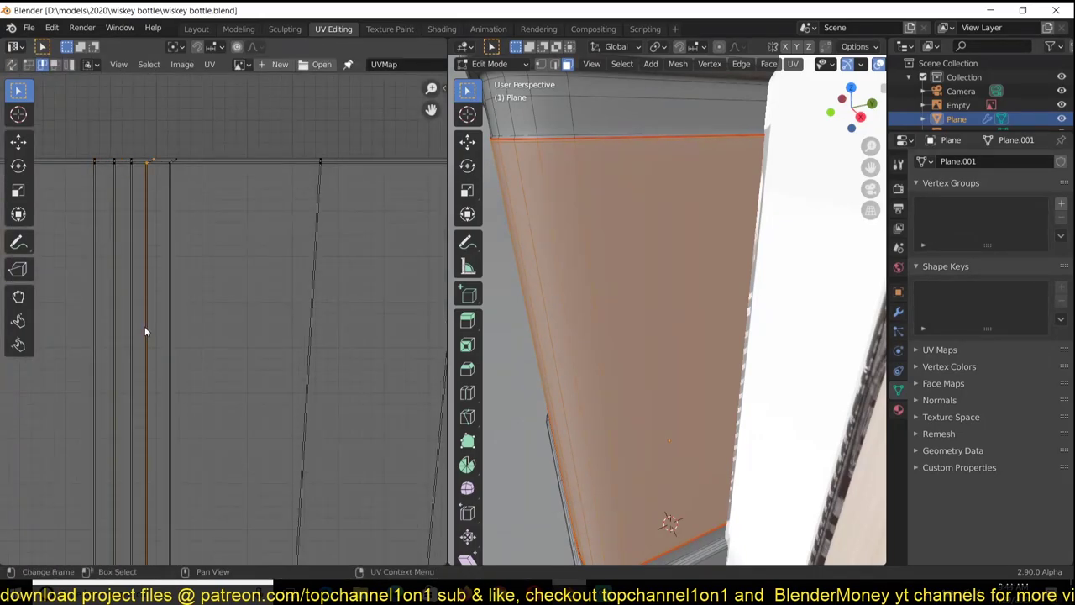
key("ctrl+z")
key("ctrl+z")
key("ctrl+z")
key("ctrl+z")
key("ctrl+z")
key("ctrl+z")
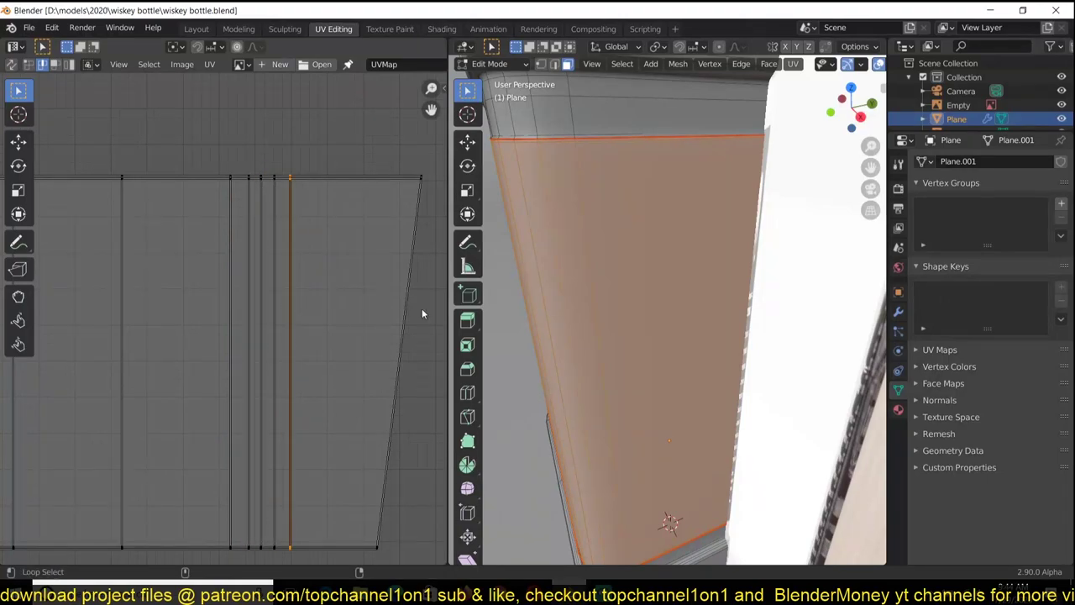
key("ctrl+z")
key("ctrl+z")
key("ctrl+z")
key("ctrl+z")
Save wiskey bottle.blend and show the bottle's material nodes in the Shading workspace.
key("ctrl+s")
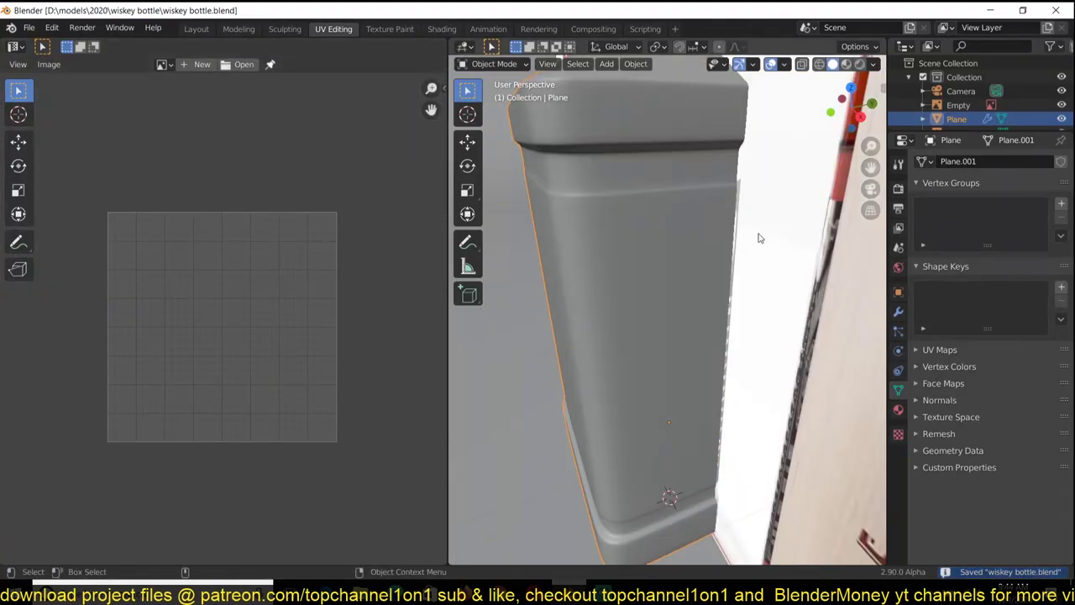
left_click(441, 28)
left_click(899, 410)
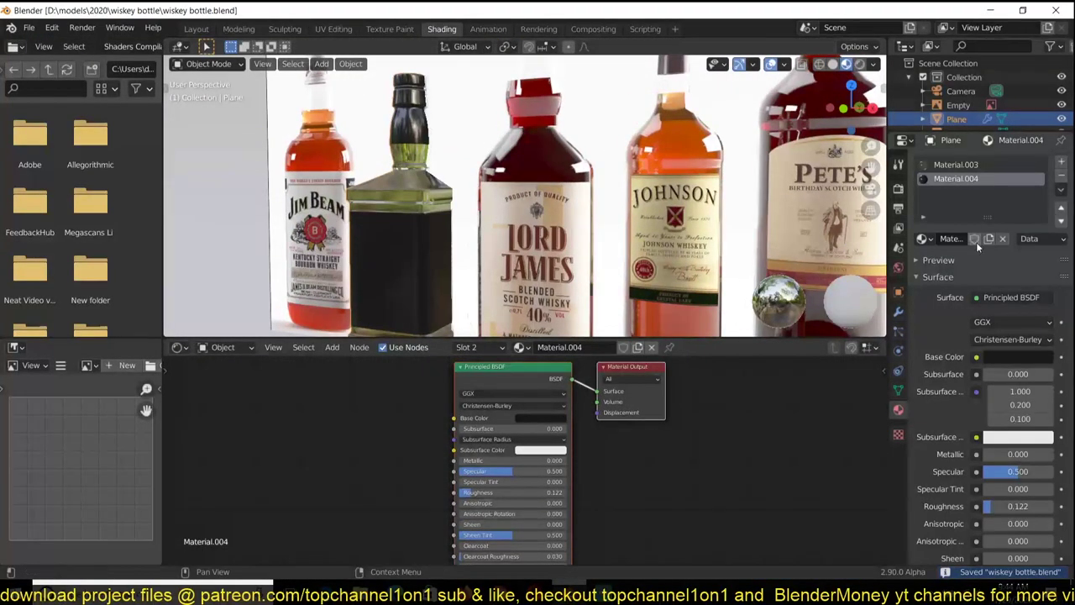
Add a material slot with new Material.005, feeding an Image Texture into Base Color.
left_click(1061, 160)
left_click(924, 238)
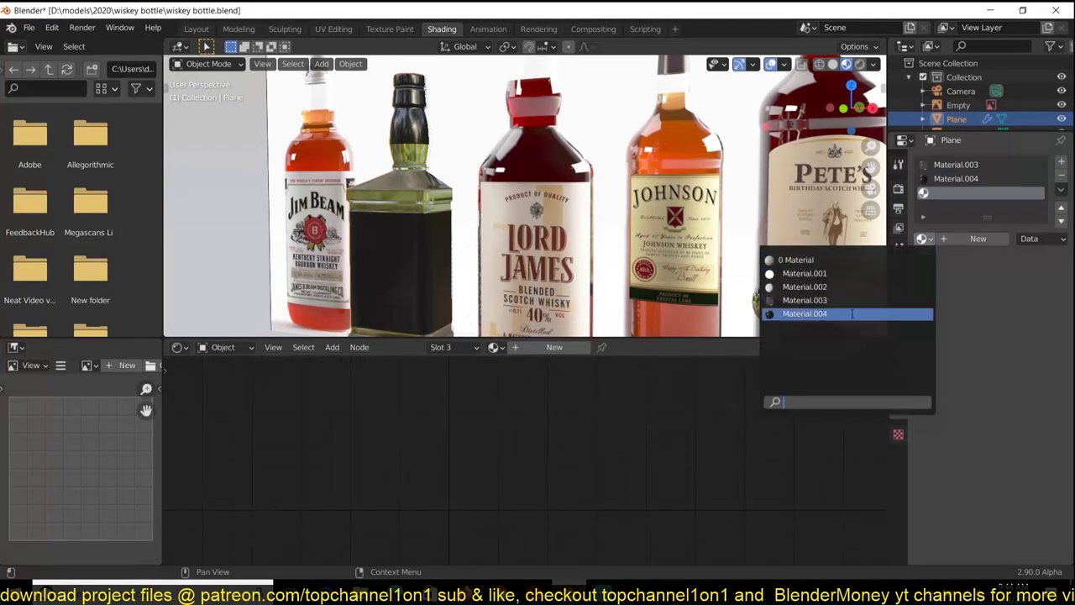
left_click(806, 311)
key("shift+a")
left_click(387, 495)
left_click(394, 476)
key("Escape")
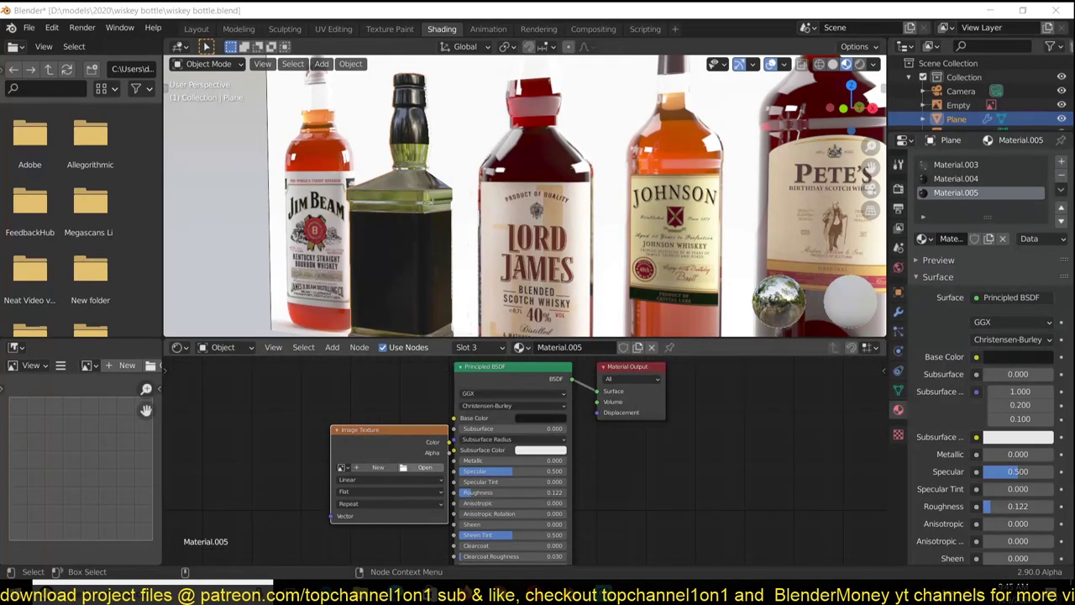
left_click_drag(394, 427, 454, 417)
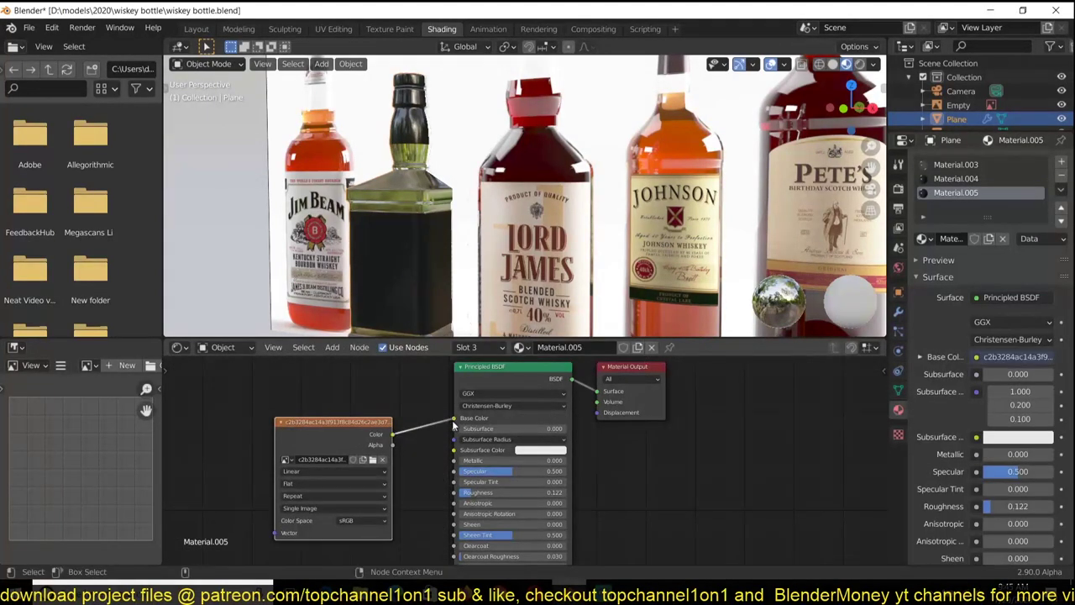
Save, then display the Jack Daniel's label image behind the UVs in UV Editing.
key("ctrl+s")
left_click(334, 28)
left_click(241, 64)
left_click(286, 93)
Mirror the label UVs on X and shift them along X to show the full front.
key("s")
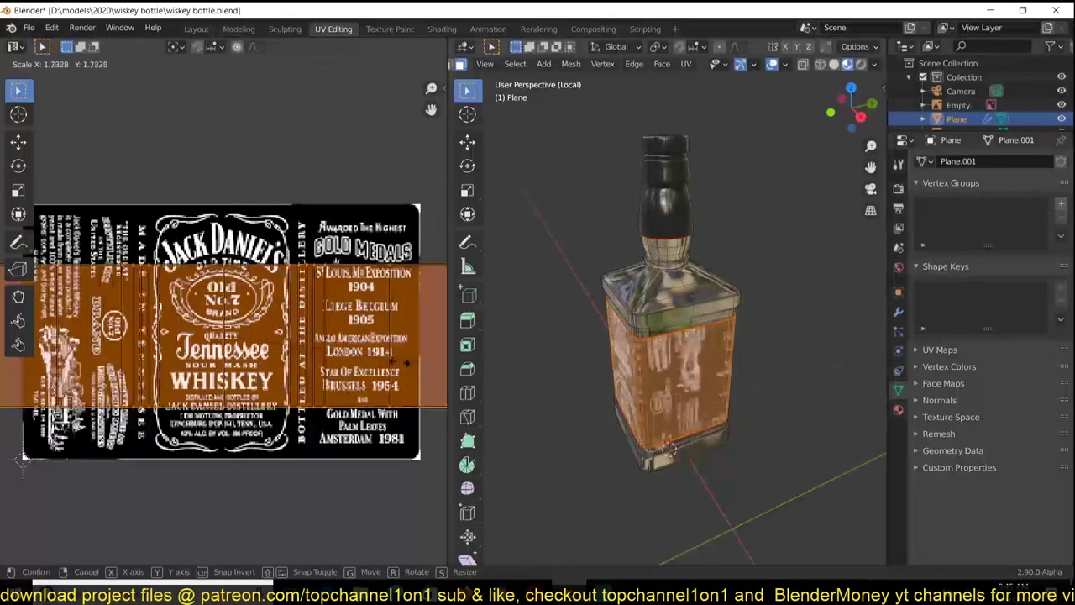
middle_click_drag(602, 374, 663, 370)
scroll(252, 336, "down", 2)
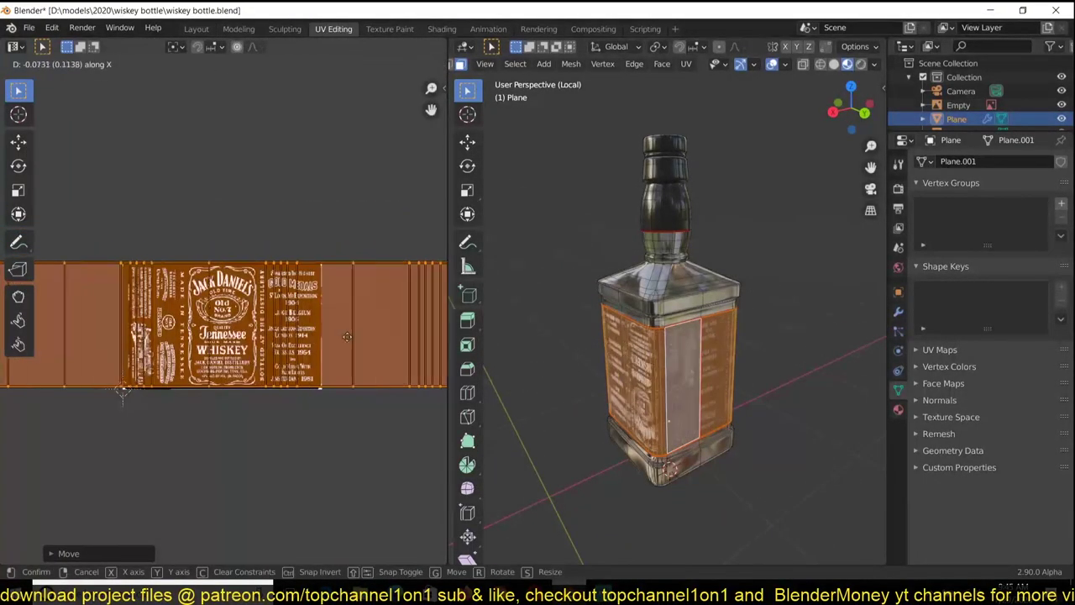
scroll(664, 353, "up", 3)
key("ctrl+m")
key("x")
key("g")
key("x")
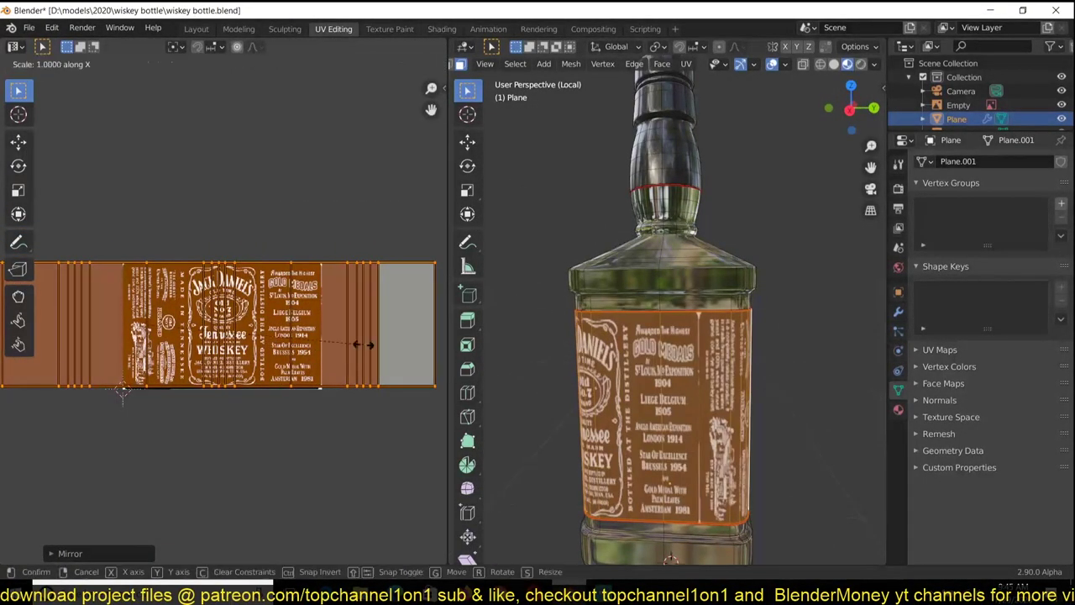
left_click(223, 333)
With the 2D cursor as pivot, narrow the UV island along X and mark a seam.
key("period")
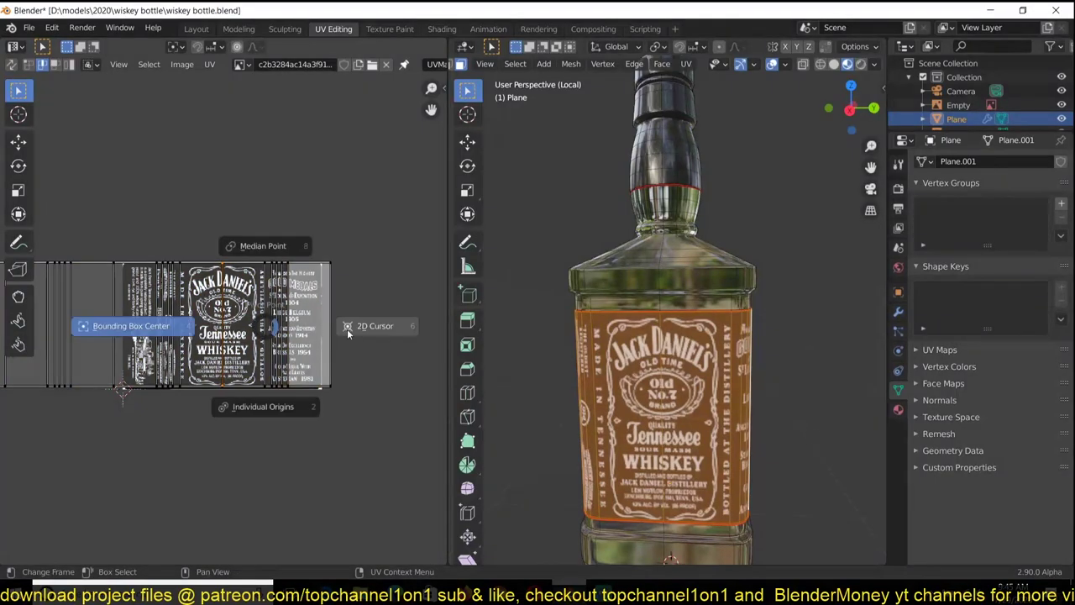
key("a")
key("period")
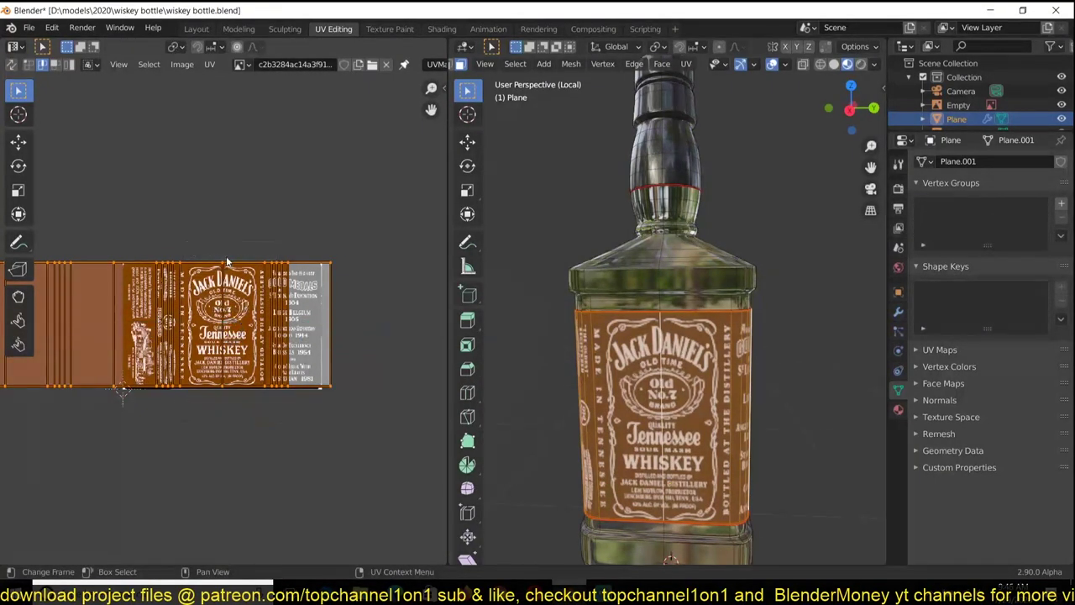
left_click(324, 345)
key("s")
key("x")
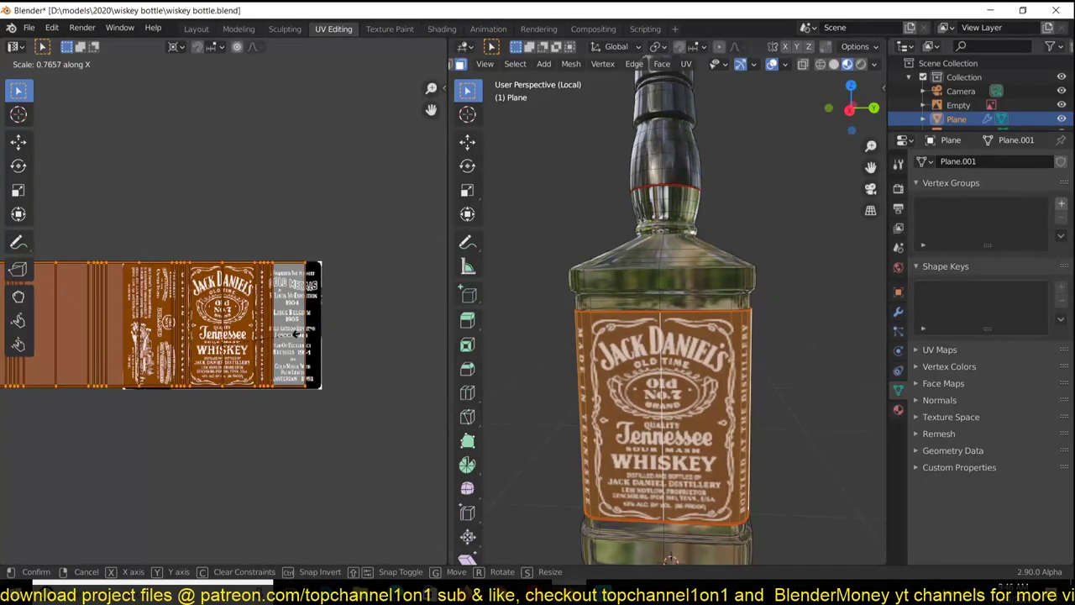
left_click(296, 334)
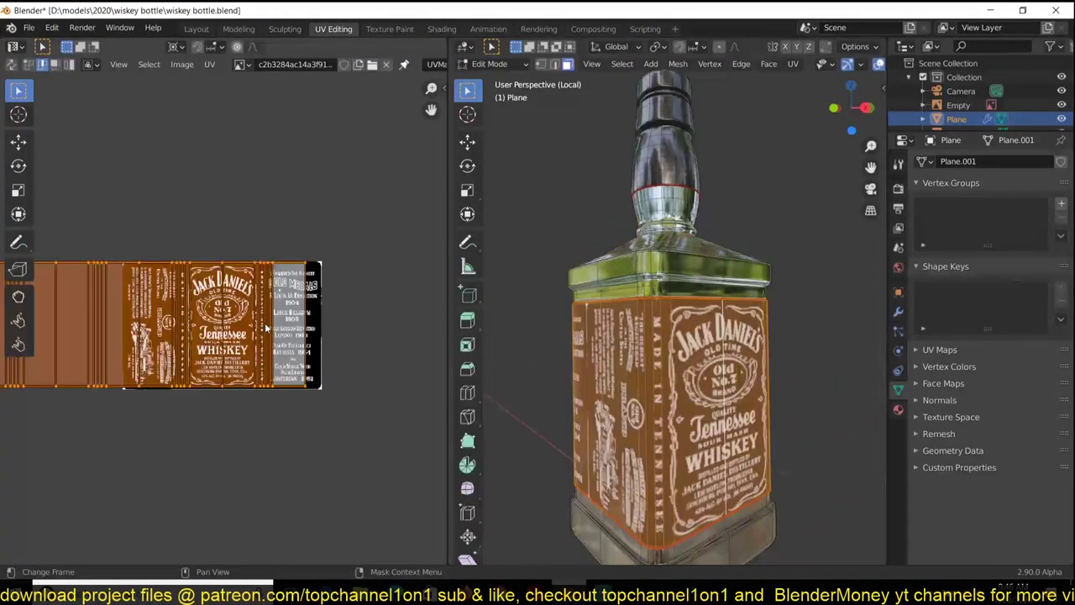
middle_click_drag(658, 367, 536, 416)
left_click(681, 396)
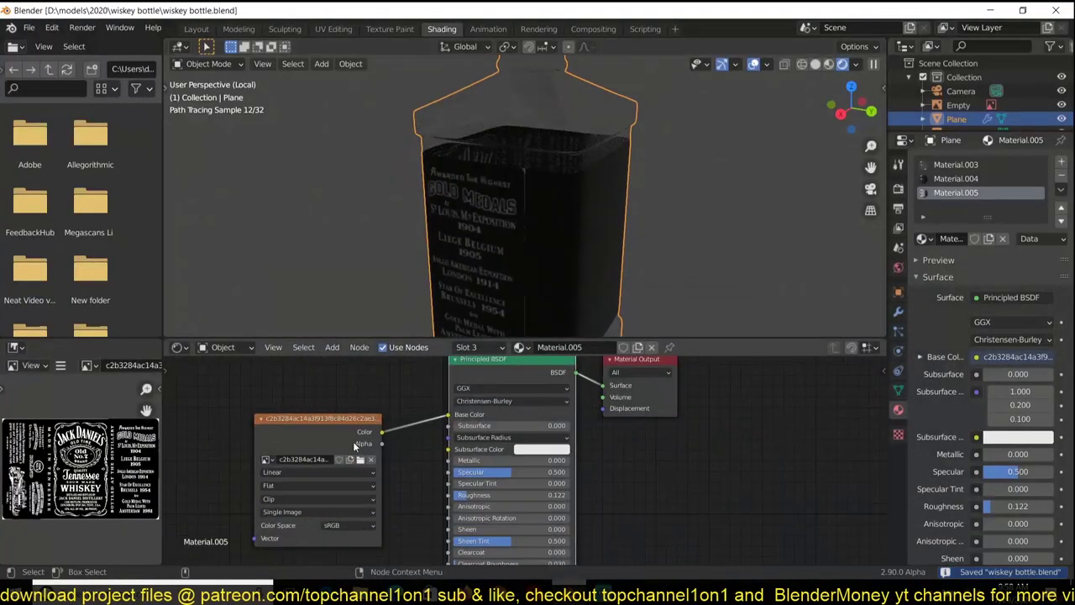
Set the label texture extension to Clip, preview it on the bottle, and save.
left_click(304, 522)
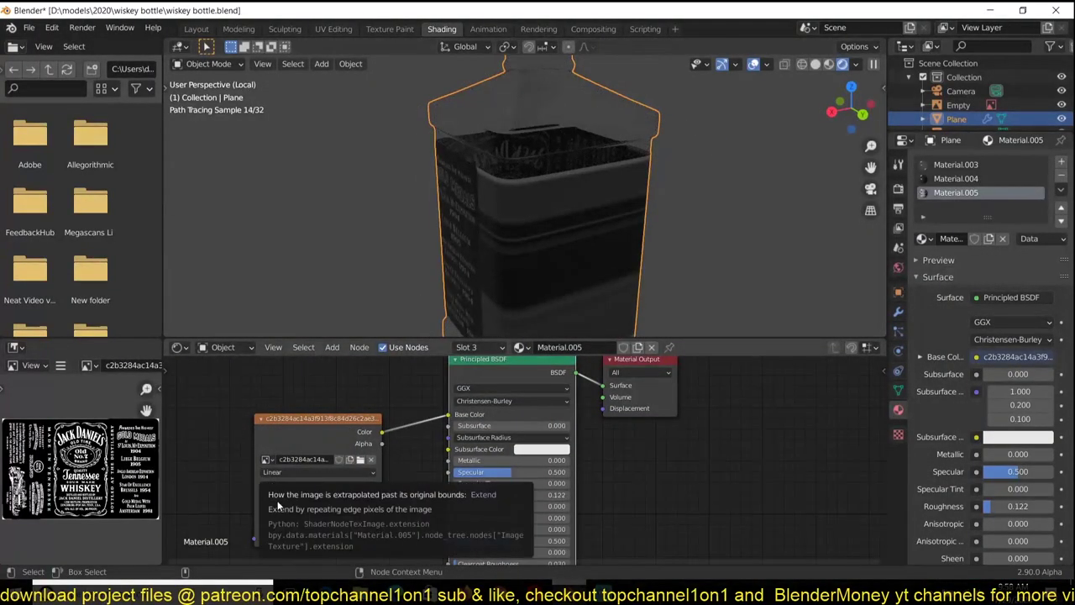
left_click(277, 535)
key("ctrl+s")
left_click_drag(349, 437, 274, 436)
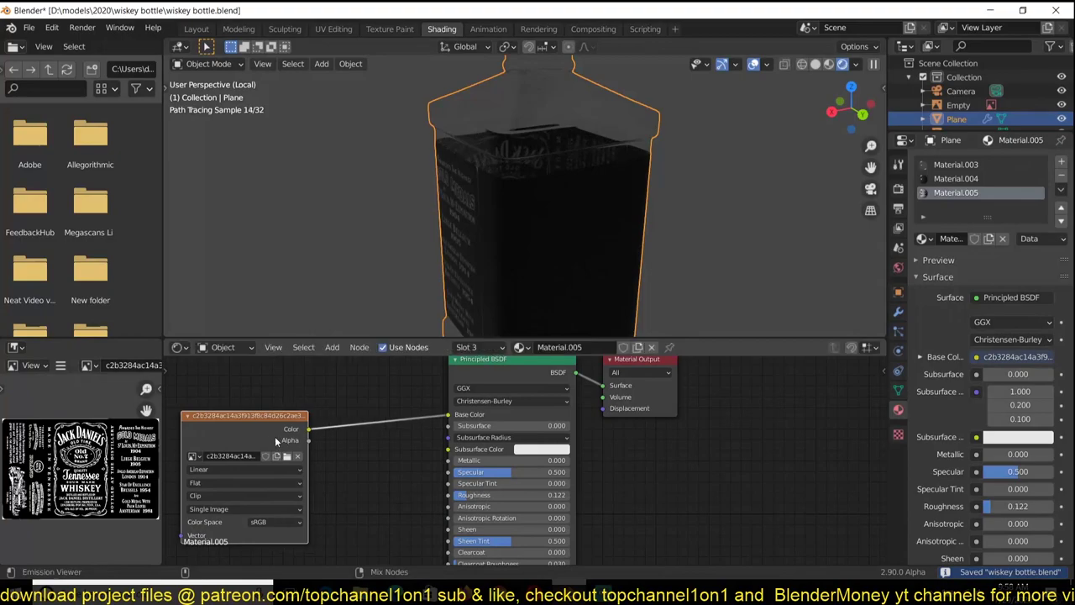
left_click(274, 436, "ctrl+shift")
middle_click_drag(328, 429, 406, 428)
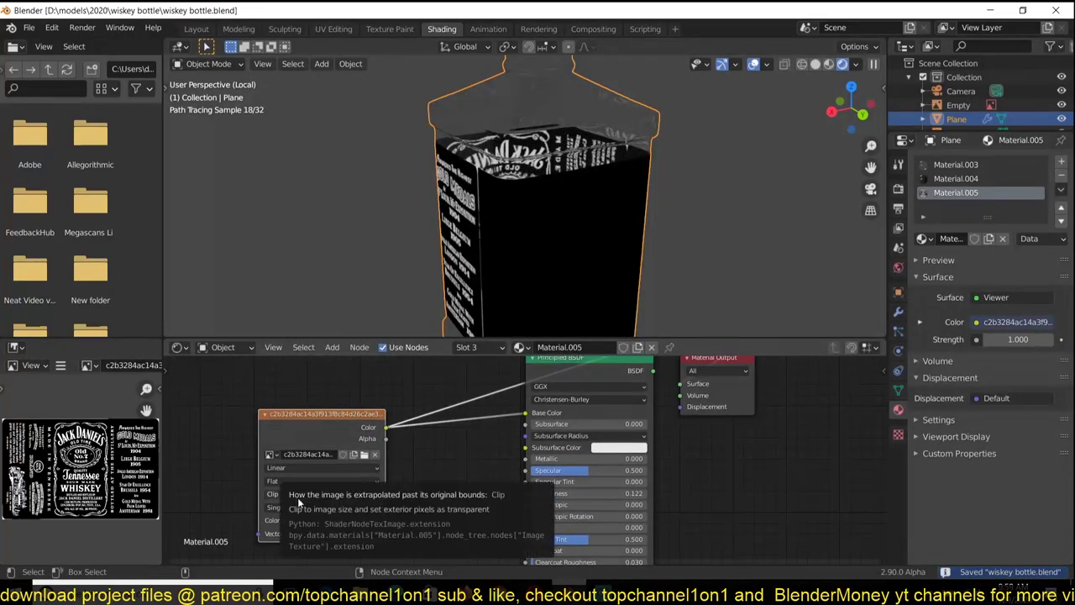
key("ctrl+s")
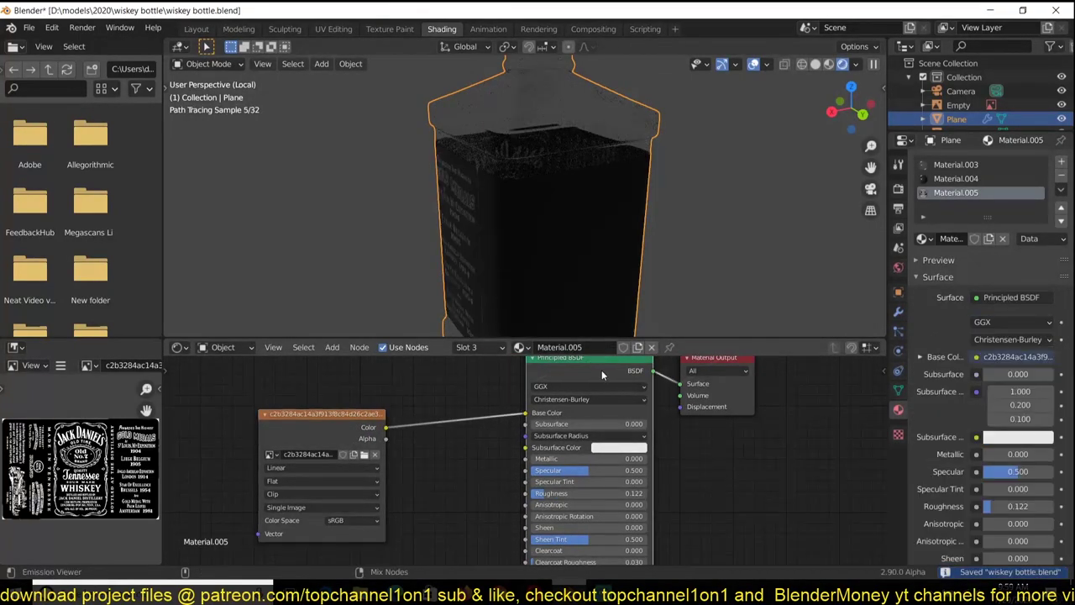
Check the textured bottle in object mode, then return to Shading with Clip kept.
left_click(340, 33)
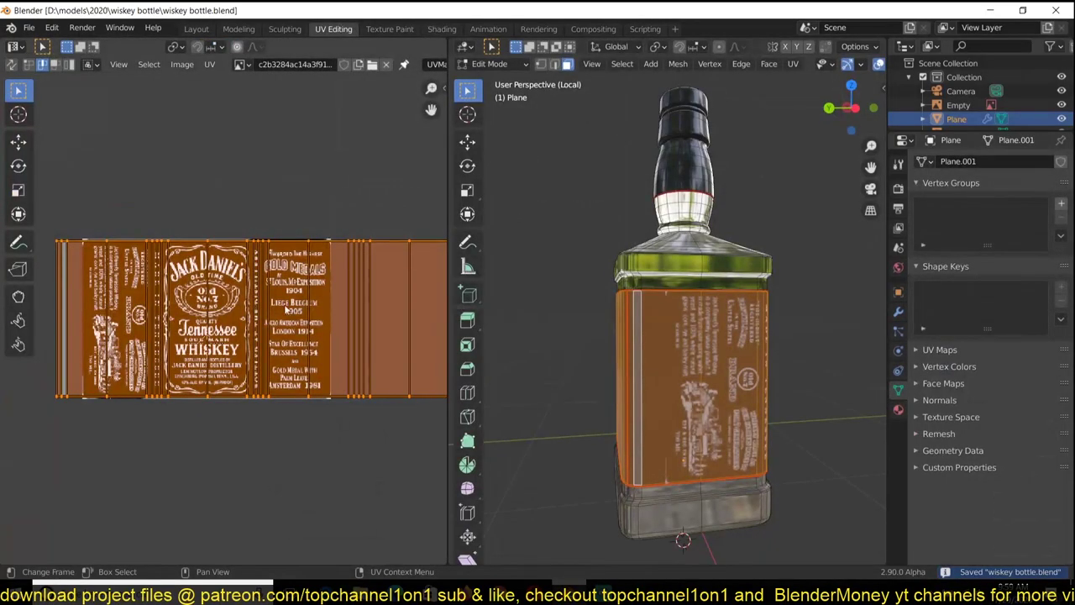
key("Tab")
scroll(880, 348, "up", 5)
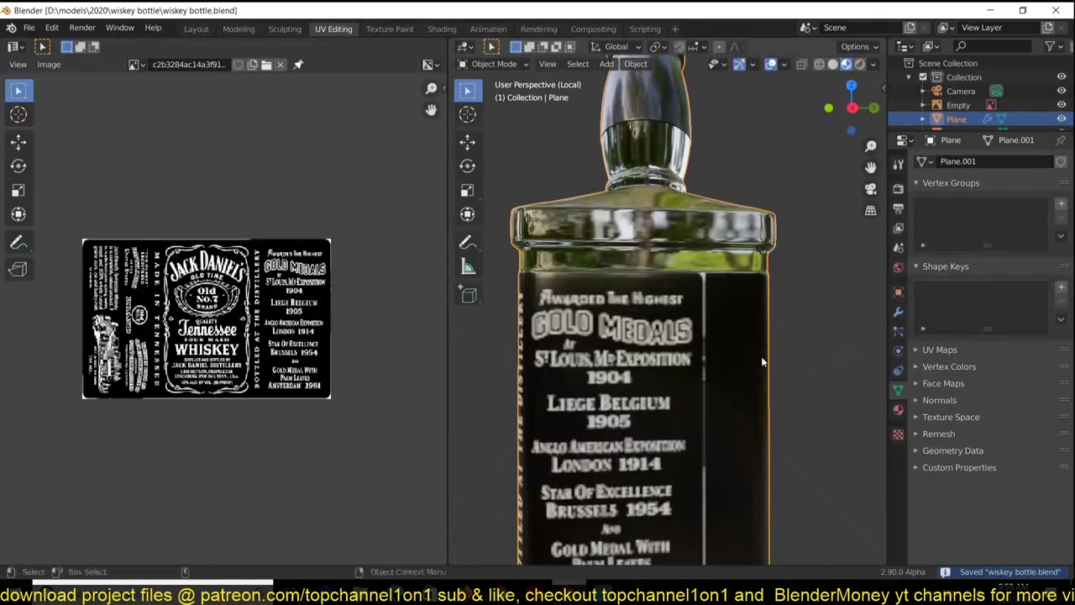
scroll(761, 361, "down", 5)
left_click(442, 28)
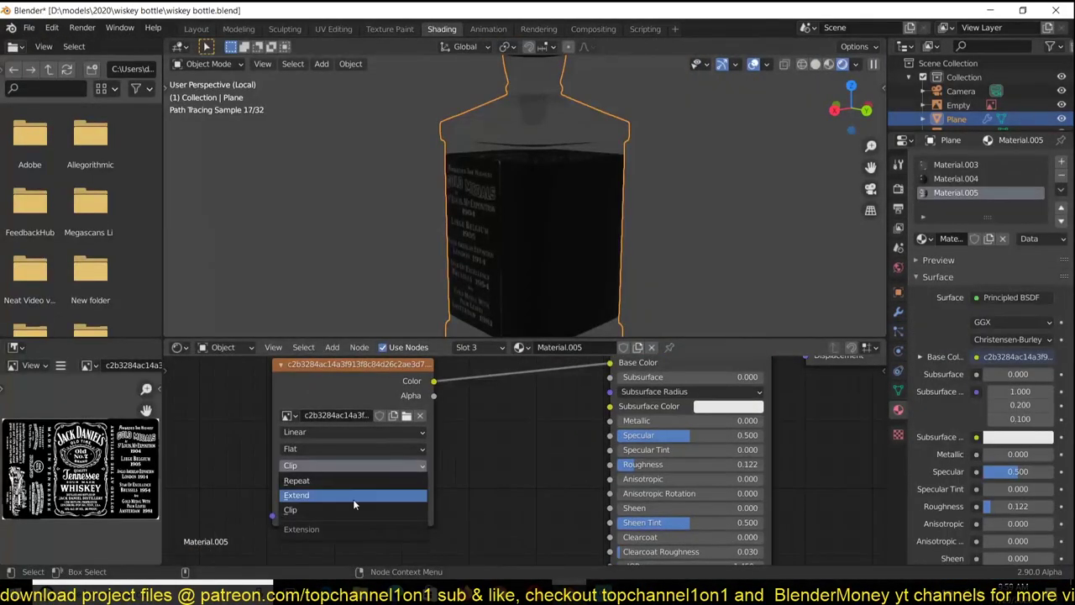
left_click(353, 499)
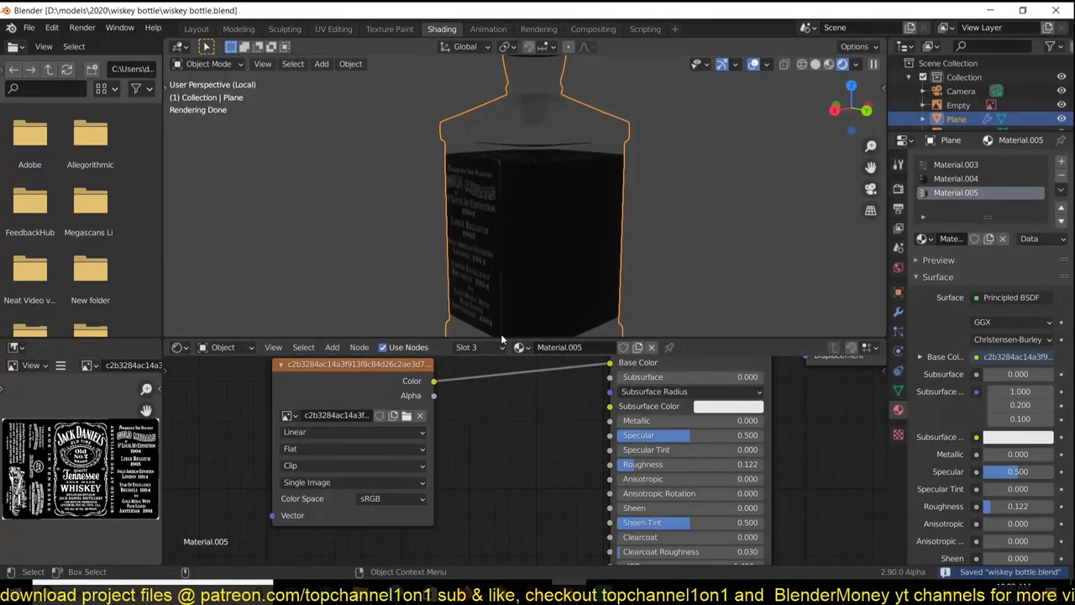
Search the start menu for Photoshop, cancel, and deselect the bottle plane in Blender.
key("super")
type("phot")
key("Escape")
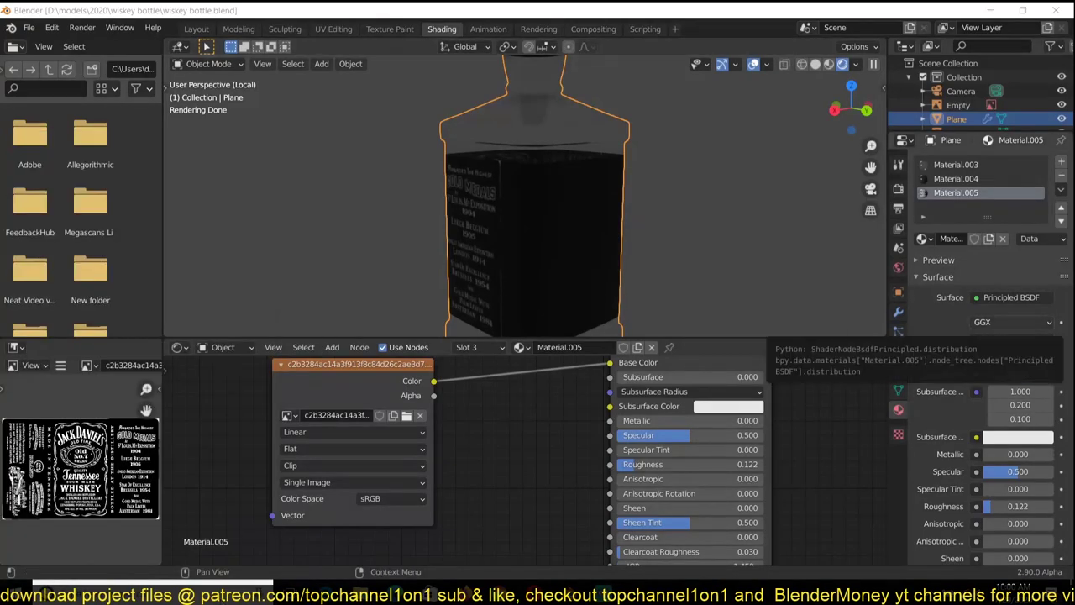
left_click(780, 212)
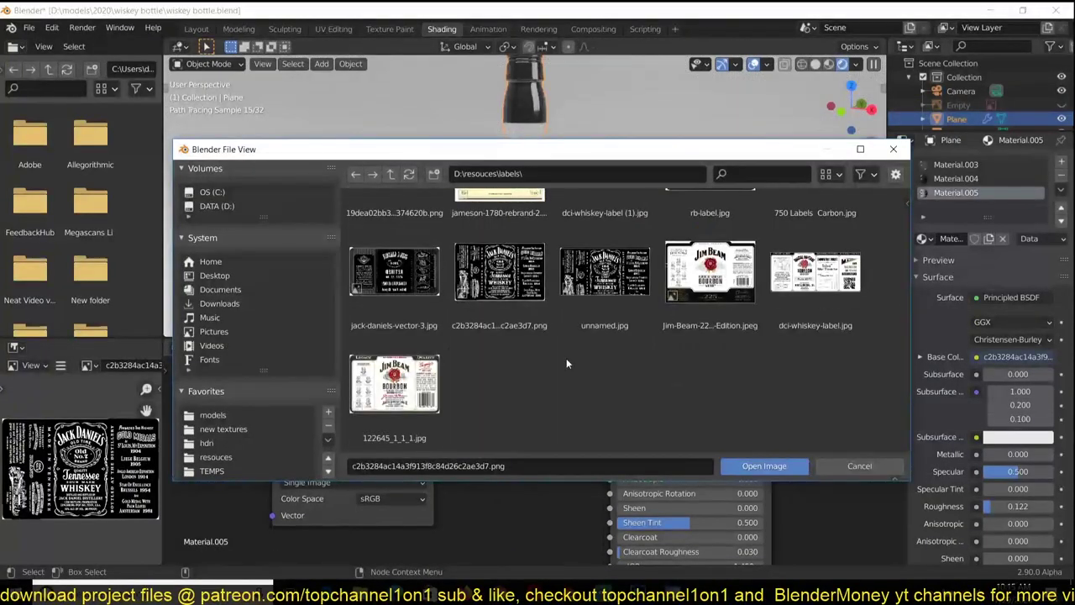
Load another label image from the labels folder and set its extension to Extend.
left_click(860, 173)
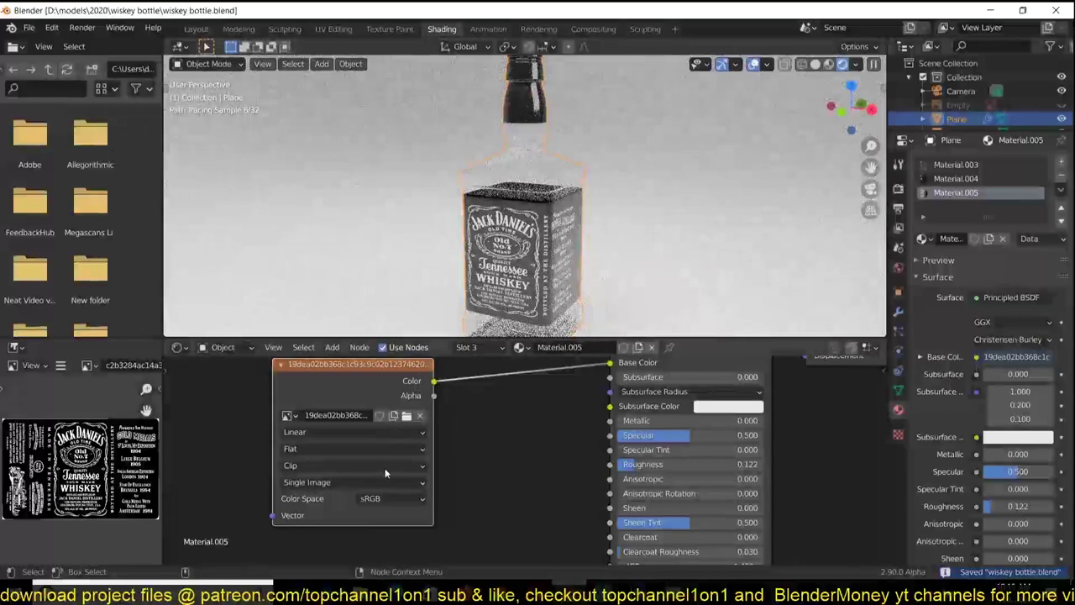
left_click(385, 473)
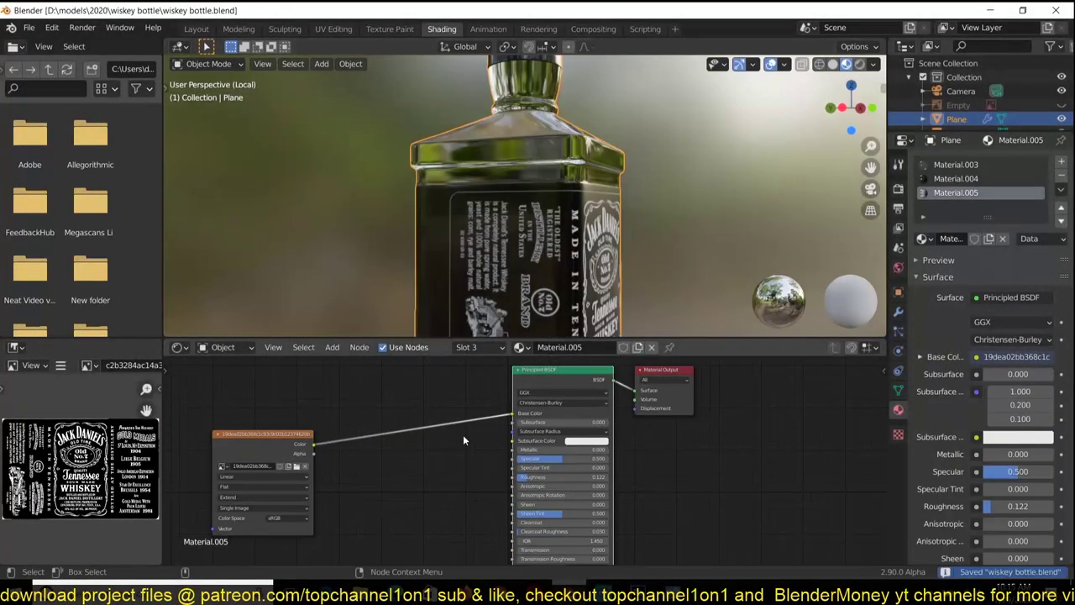
middle_click_drag(463, 434, 482, 388)
middle_click_drag(516, 430, 504, 458)
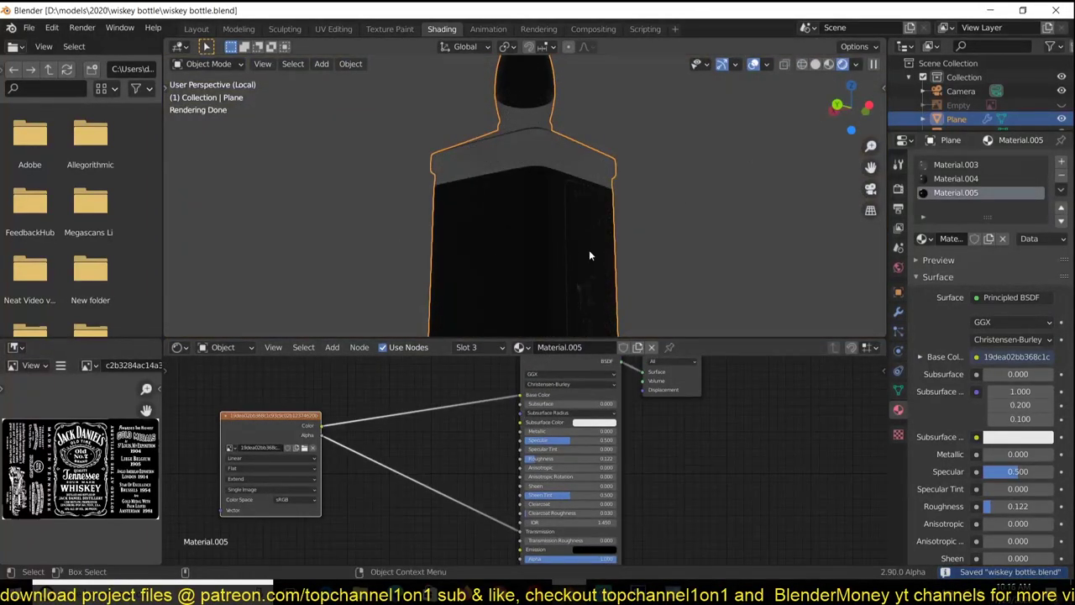
middle_click_drag(477, 289, 499, 254)
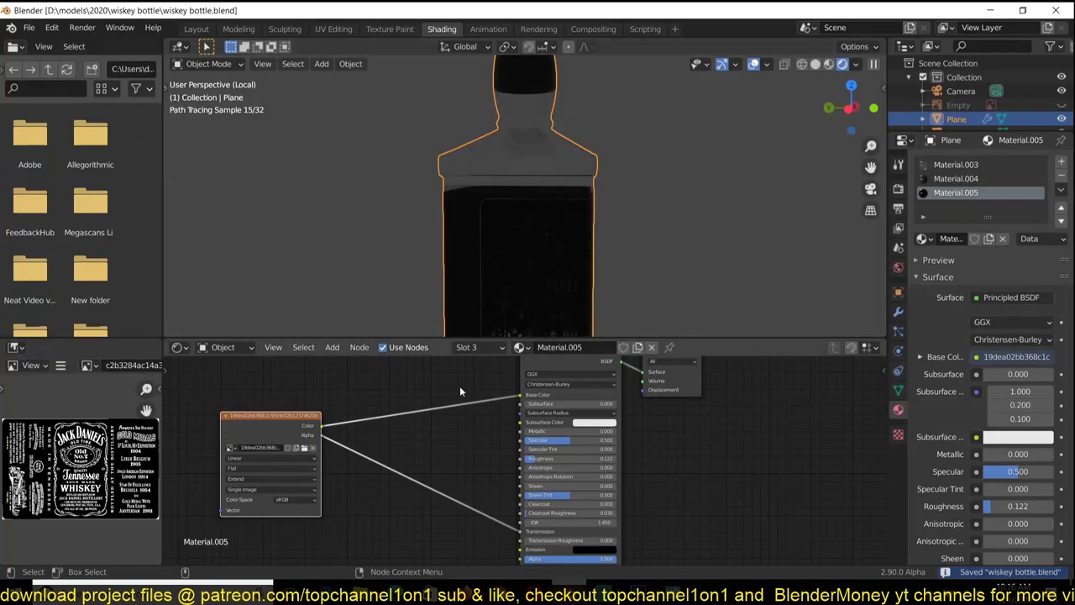
Insert a MixRGB node into Base Color, driven by label Alpha and Color, then save.
key("shift+a")
left_click(550, 476)
left_click(429, 389)
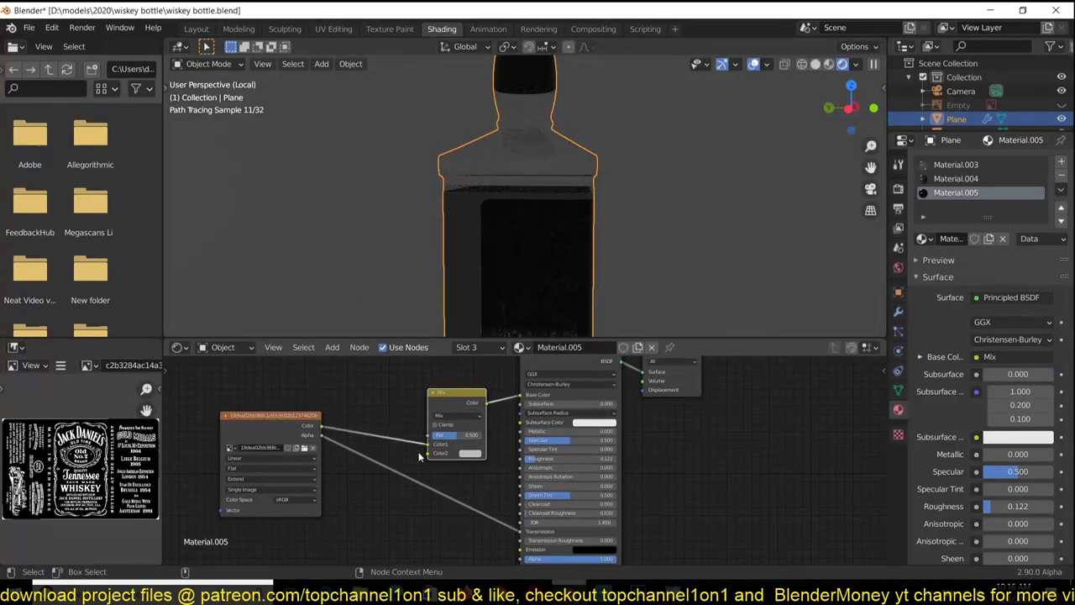
mouse_move(439, 442)
left_mouse_down()
mouse_move(432, 436)
mouse_move(429, 452)
left_mouse_up()
left_click(469, 443)
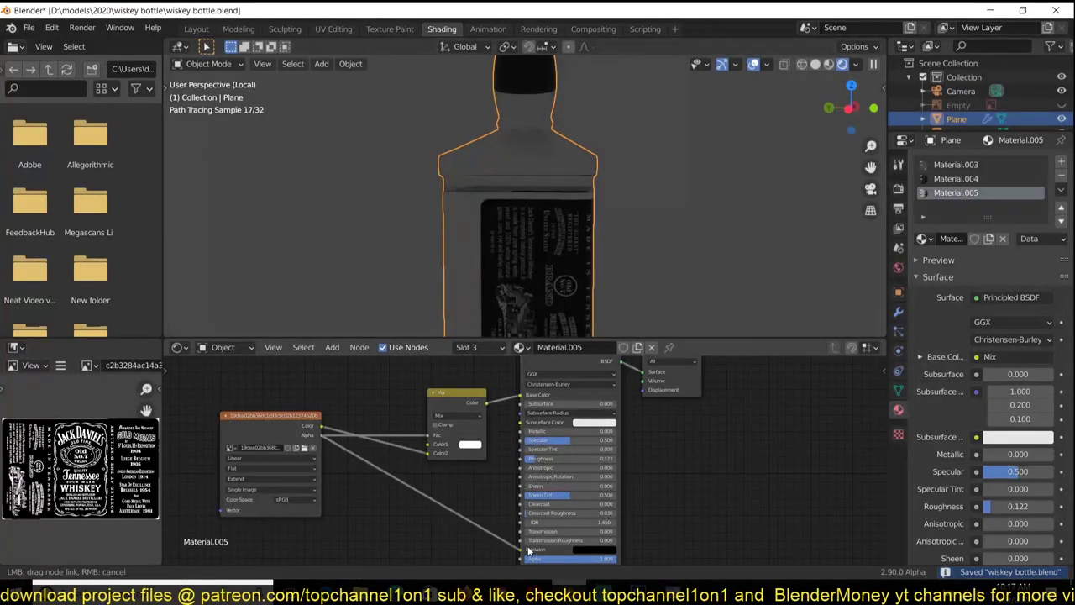
scroll(574, 281, "down", 1)
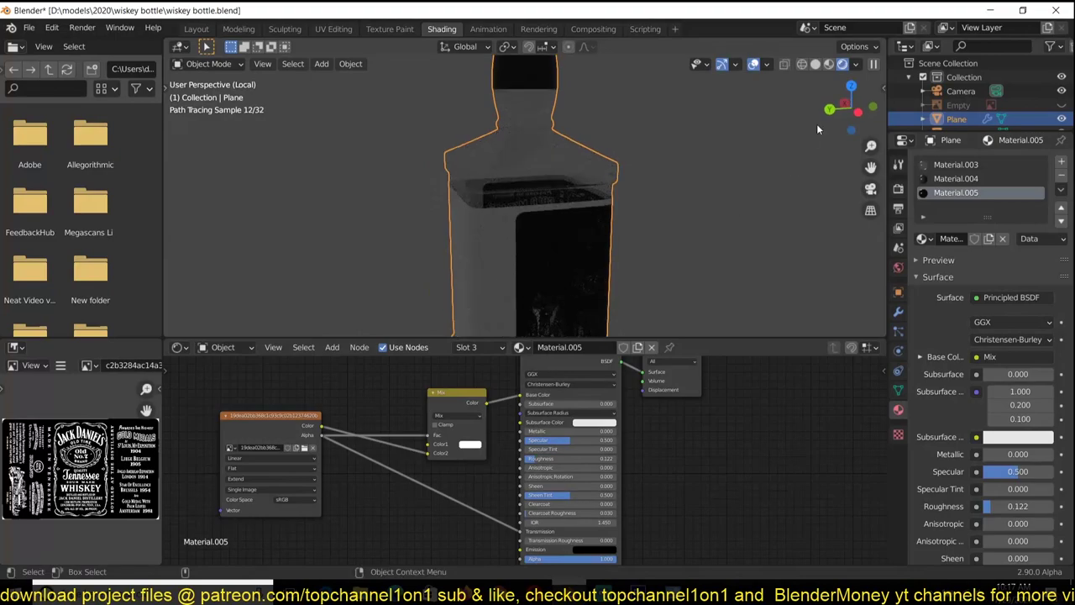
left_click(829, 64)
middle_click_drag(716, 177, 556, 149)
key("ctrl+s")
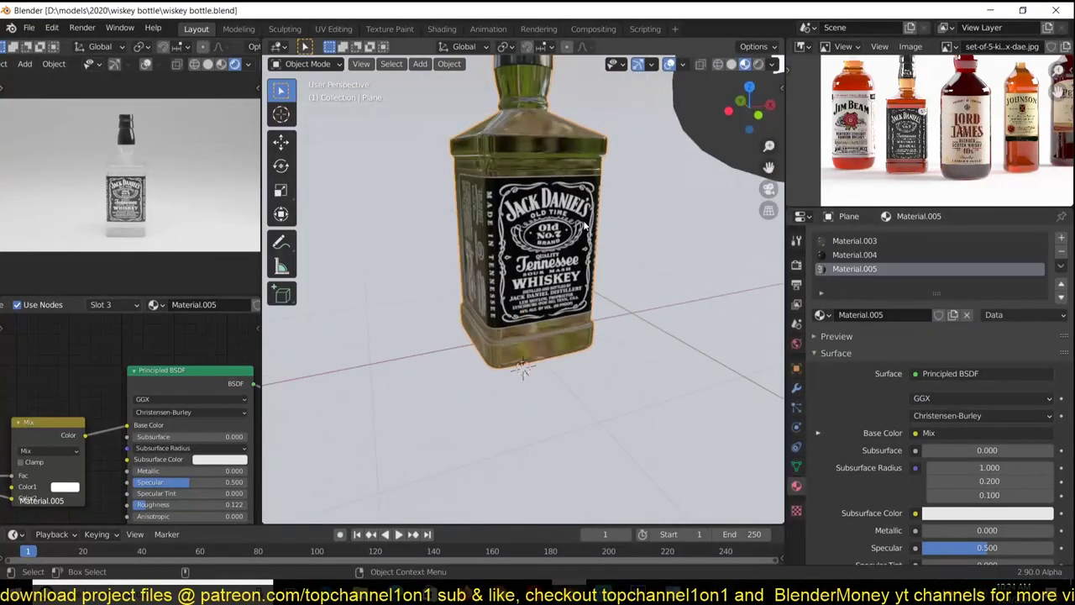
Give the liquid a new material, replacing Principled BSDF with a Glass BSDF.
key("Tab")
key("ctrl+KP_Add")
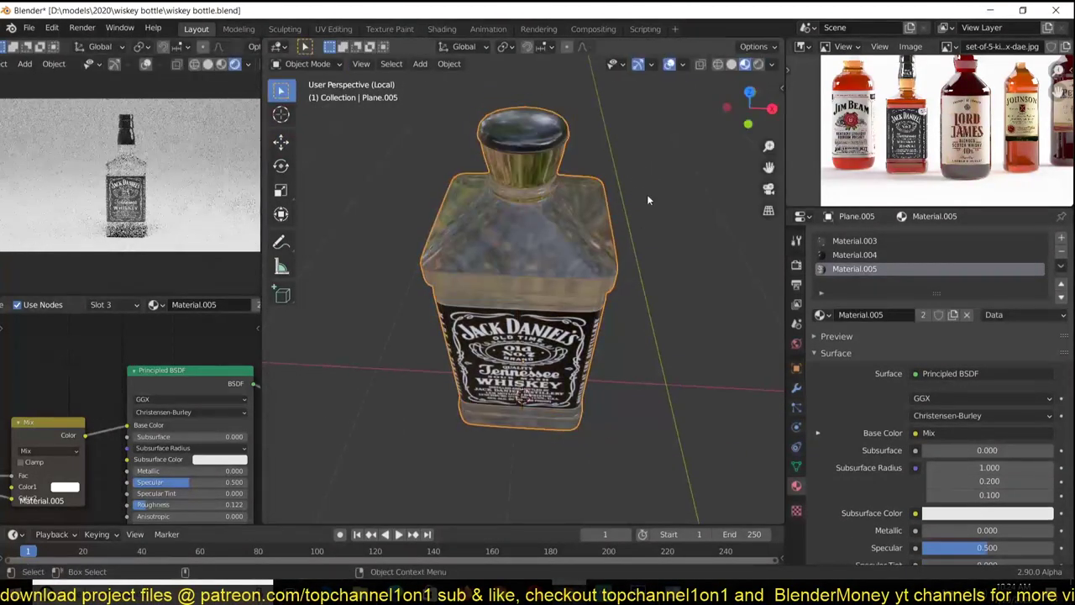
key("ctrl+z")
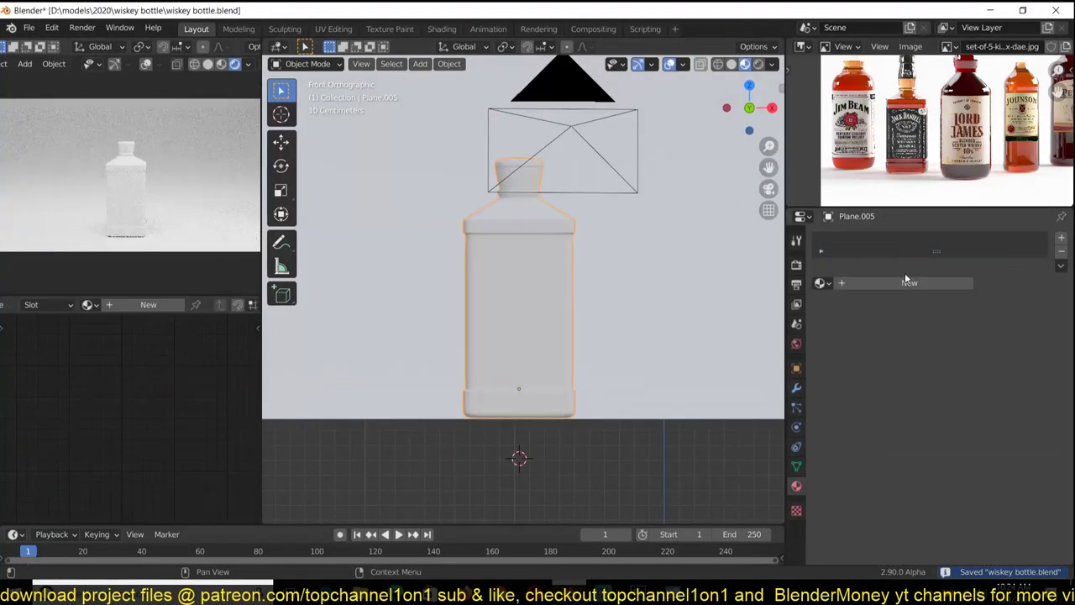
left_click(909, 282)
key("Delete")
key("shift+a")
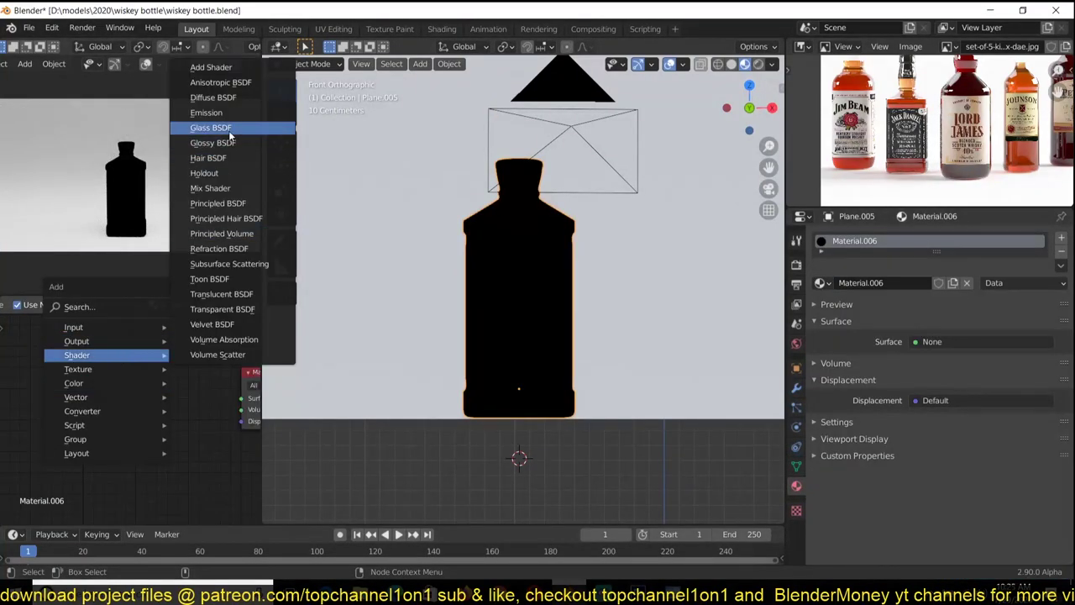
left_click(231, 128)
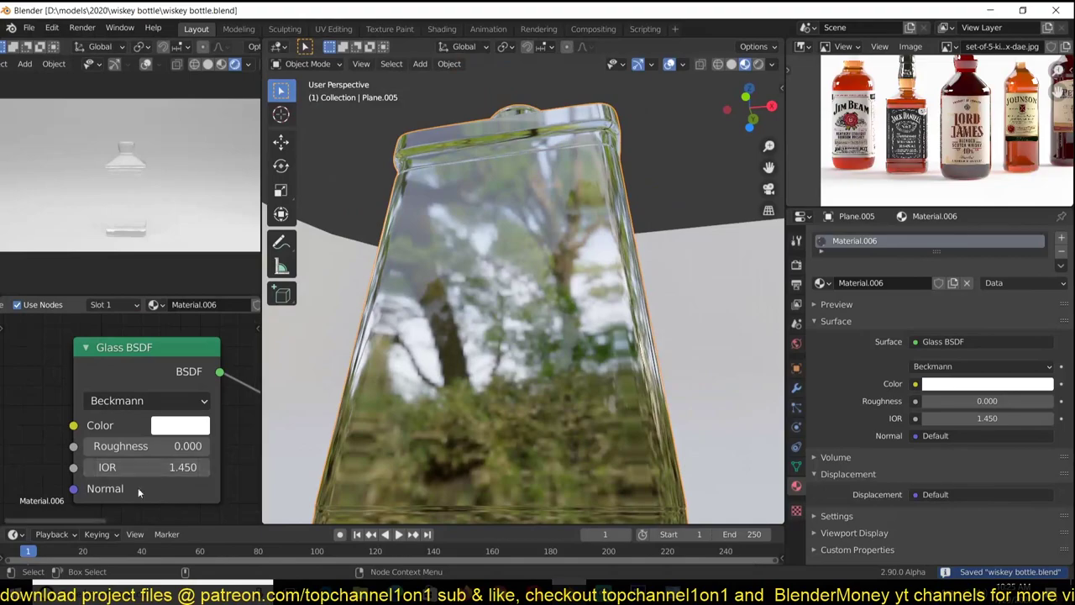
Make the glass orange with IOR 1.3 and save.
left_click(180, 425)
left_click(217, 254)
scroll(148, 393, "down", 2)
type("1.3")
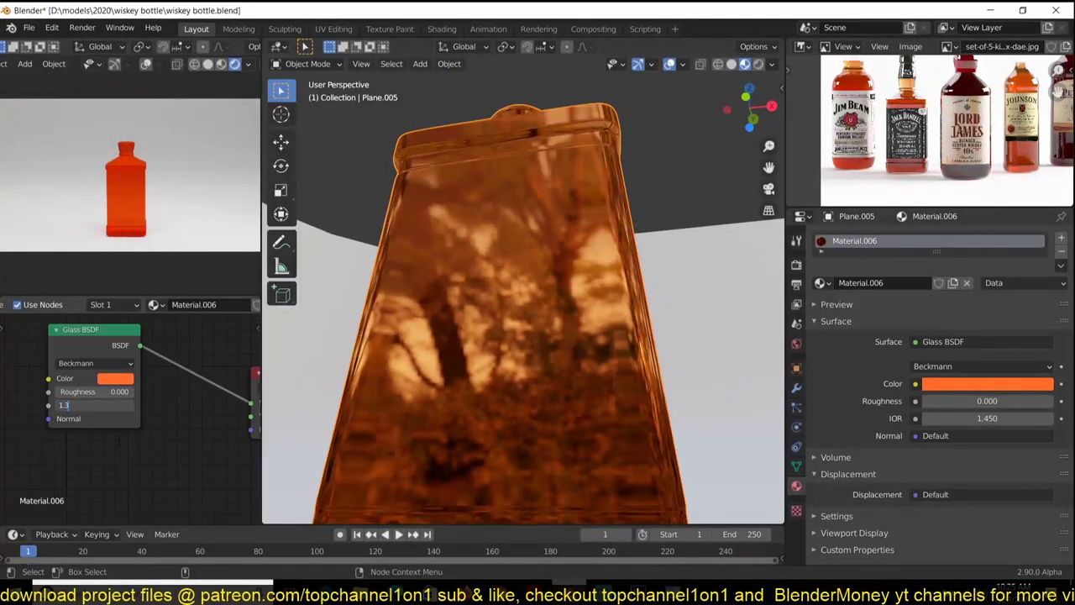
key("Return")
key("ctrl+s")
middle_click_drag(148, 420, 69, 437)
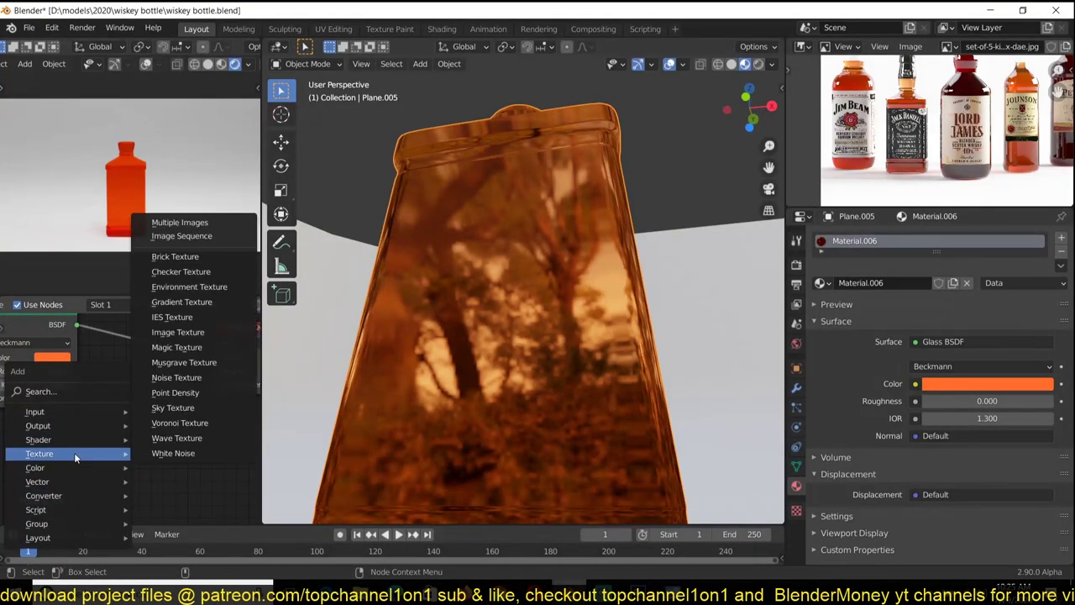
Connect a Volume Absorption node to the Volume input and saturate the glass orange.
mouse_move(38, 440)
left_click(183, 423)
left_click_drag(109, 440, 212, 370)
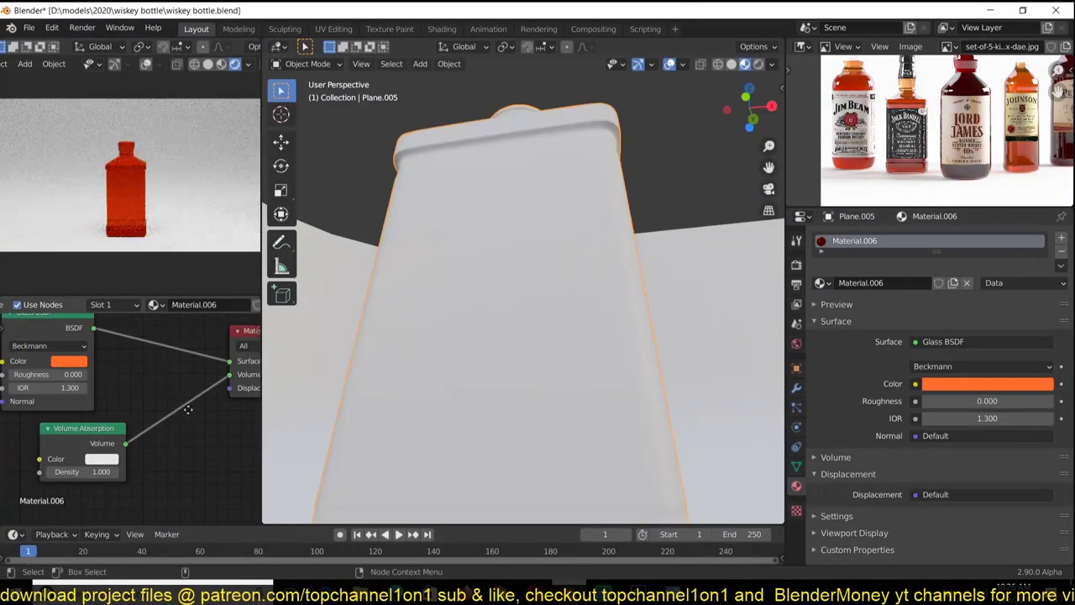
left_click(129, 371)
left_click(162, 256)
left_click_drag(161, 257, 164, 279)
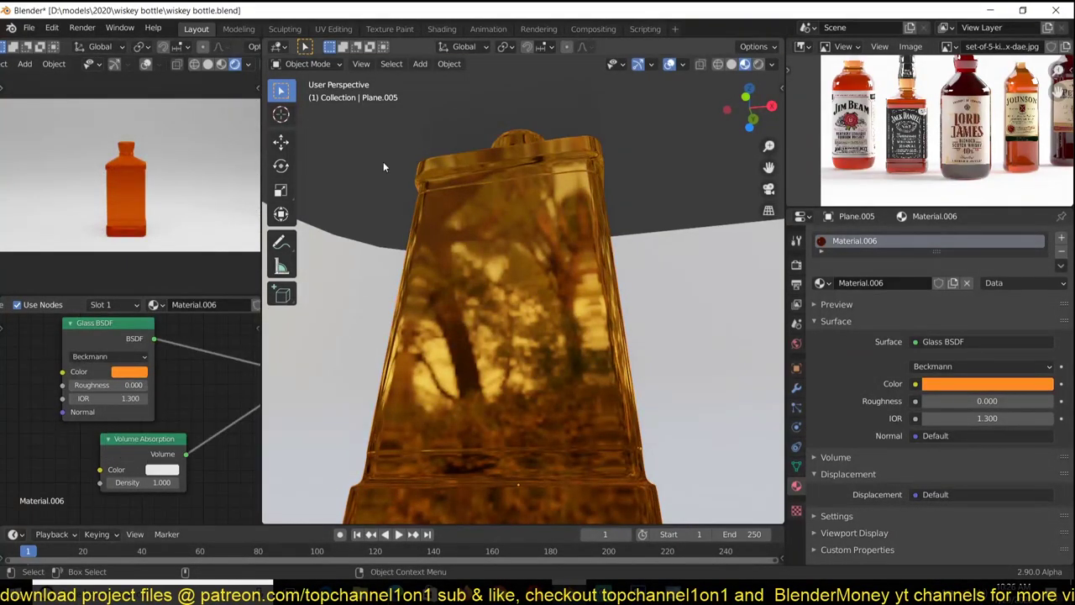
middle_click_drag(470, 198, 522, 234)
key("z")
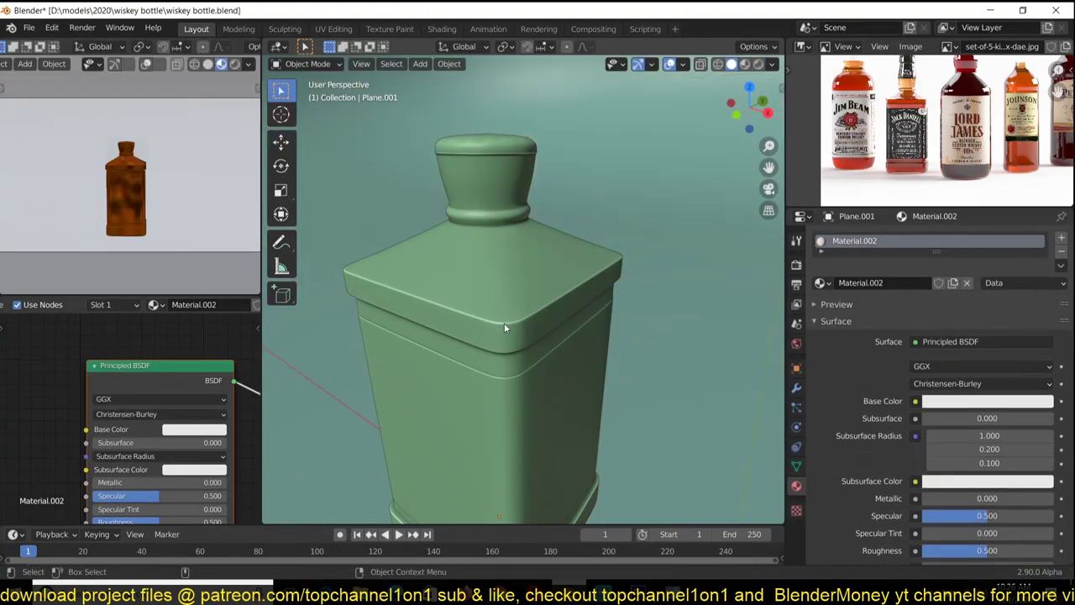
key("ctrl+x")
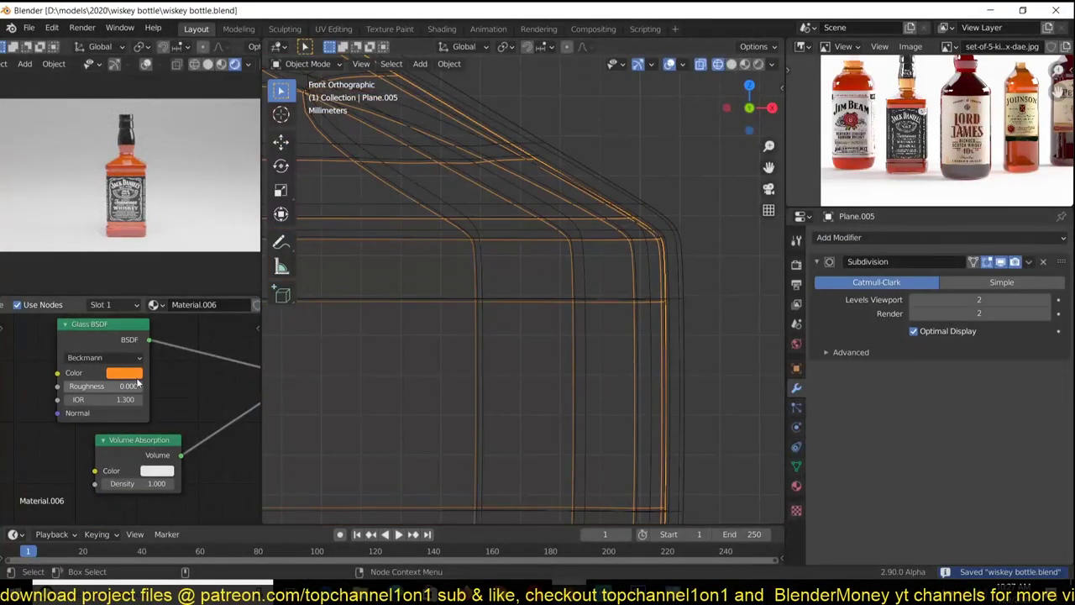
Add an RGB node as the shared liquid colour and set it to orange.
left_click(126, 373)
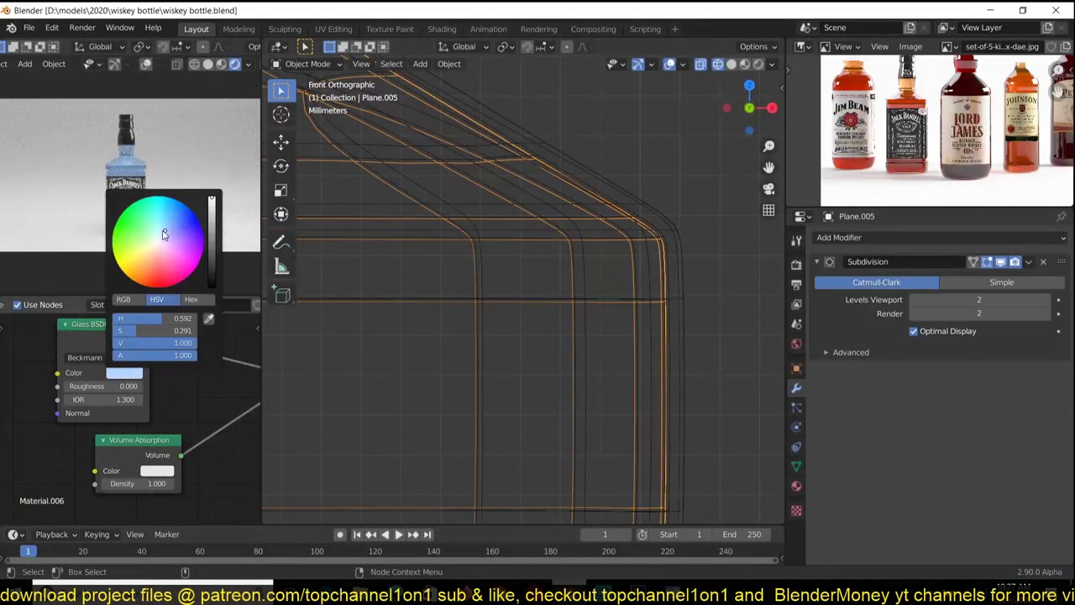
key("shift+a")
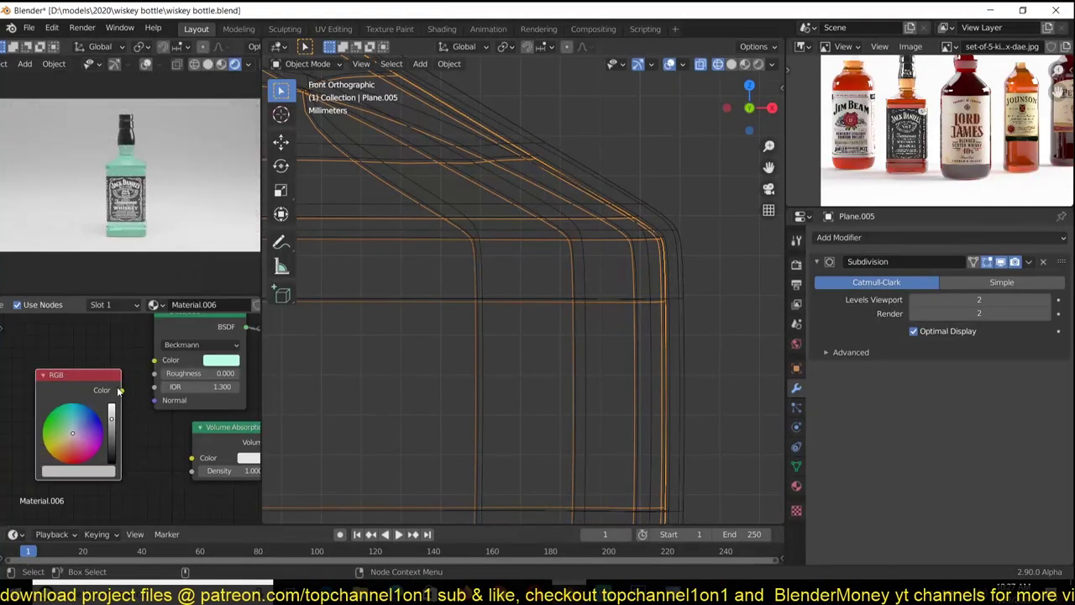
left_click(40, 358)
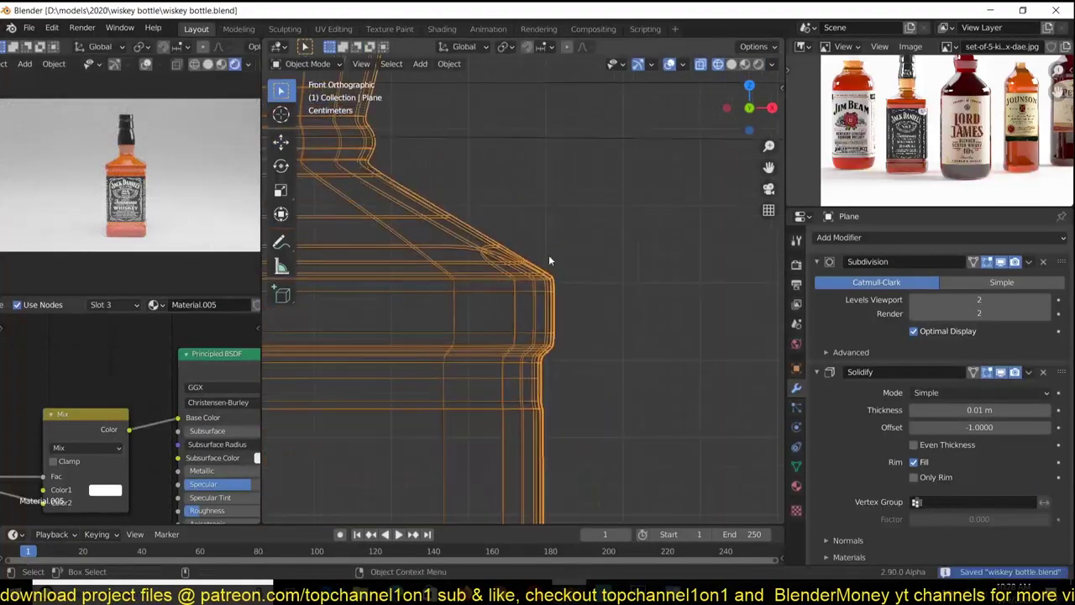
Select the liquid Plane.005, view it in solid shading, save, then select glass Plane.001.
left_click(542, 264)
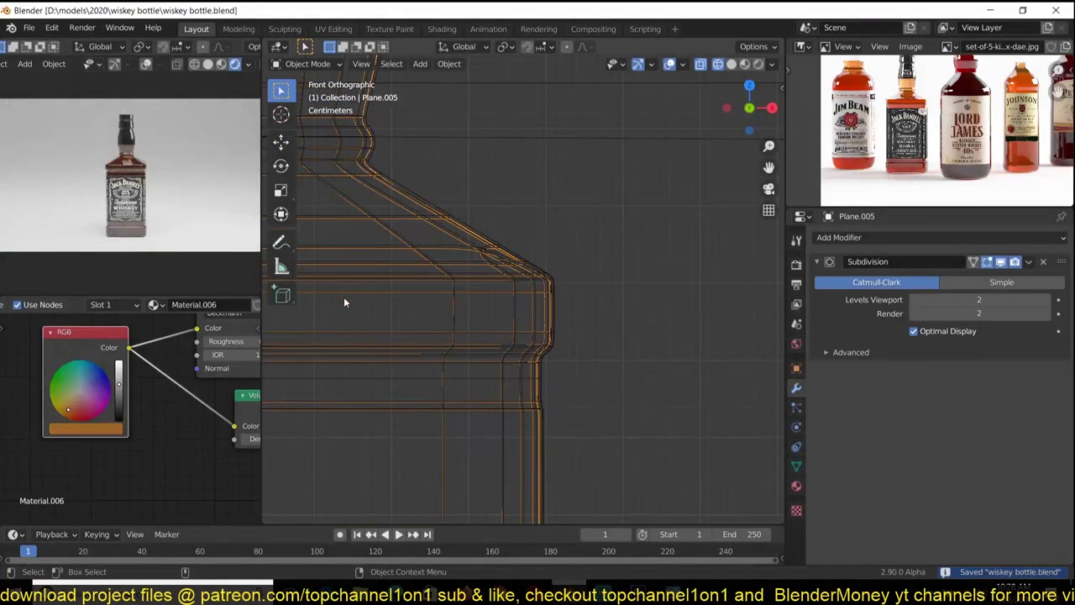
scroll(343, 296, "down", 3)
key("shift+z")
key("ctrl+s")
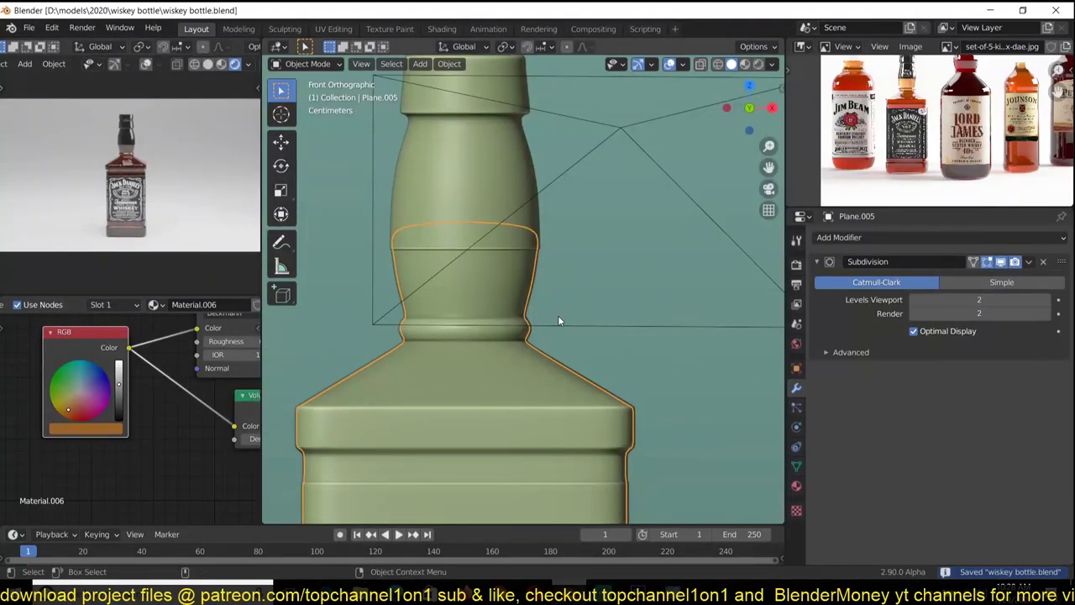
left_click(557, 318)
scroll(924, 126, "up", 2)
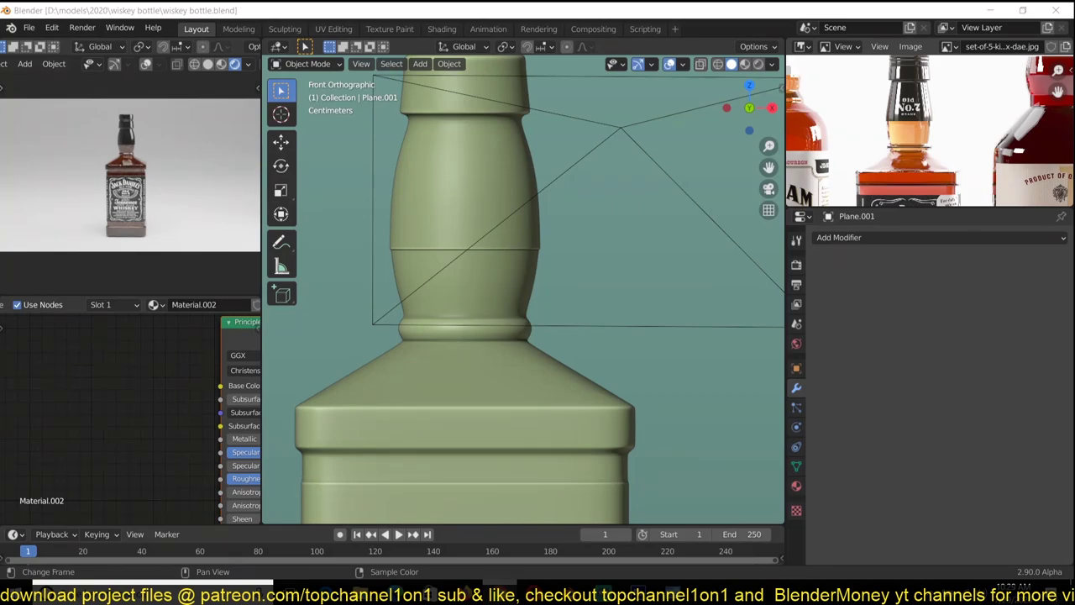
In Photoshop, shrink the Old No.7 emblem to the canvas top and save it as PNG-24 for web.
left_click(563, 512)
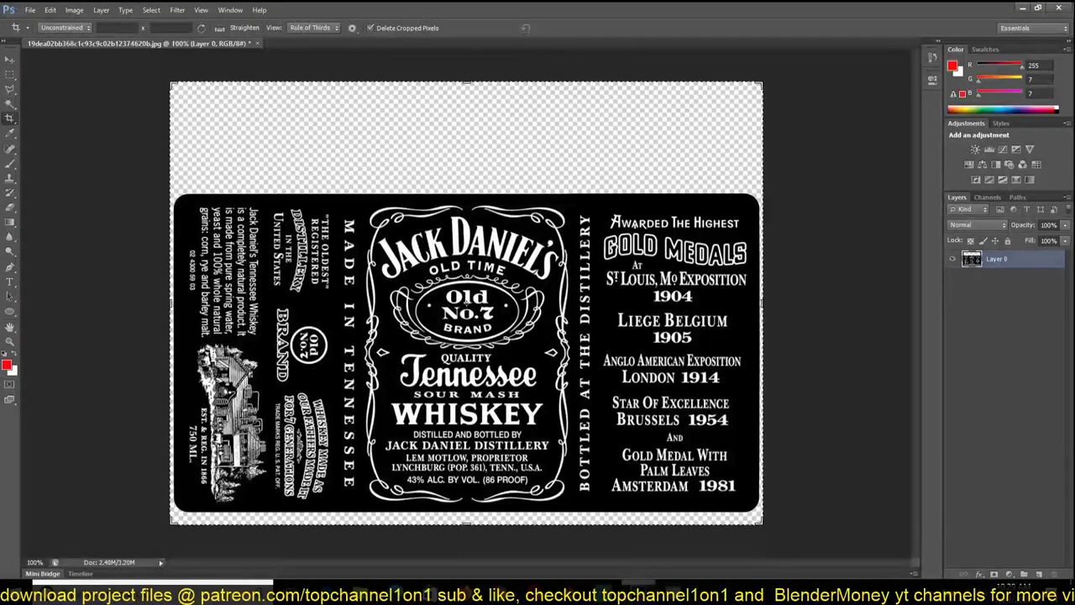
left_click_drag(577, 180, 509, 126)
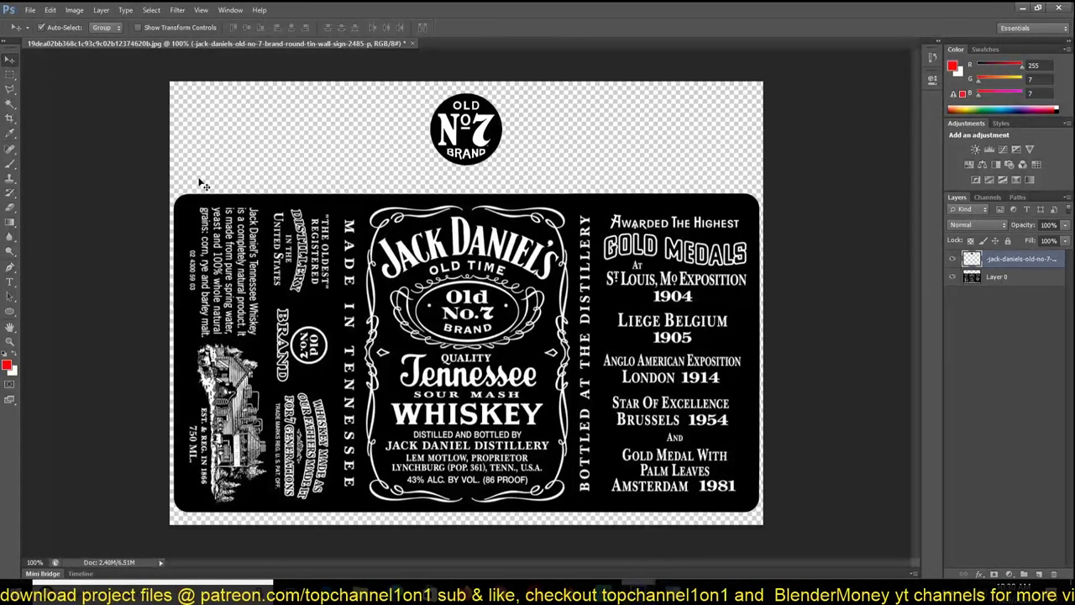
key("ctrl+alt+shift+s")
key("Return")
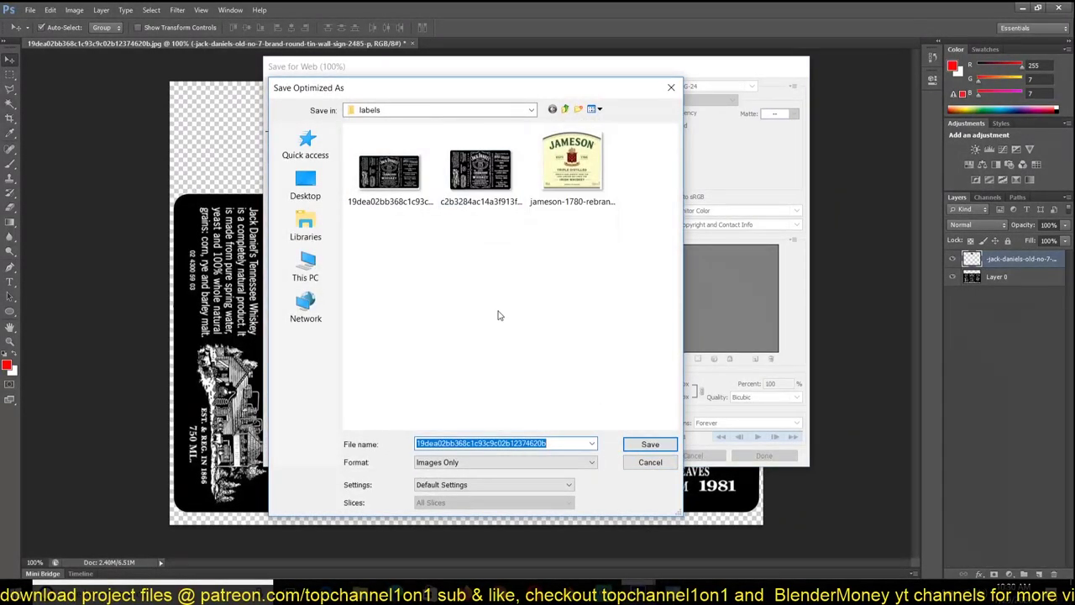
type("s")
key("Return")
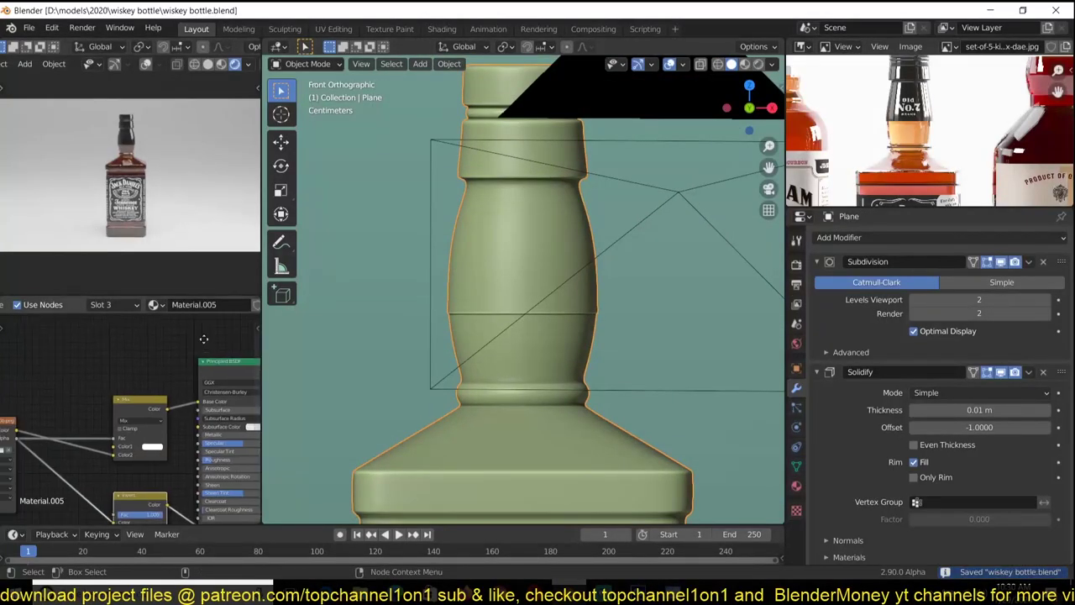
In Edit Mode, run an edge command on a loop around the bottle neck, then return to Object Mode.
key("Tab")
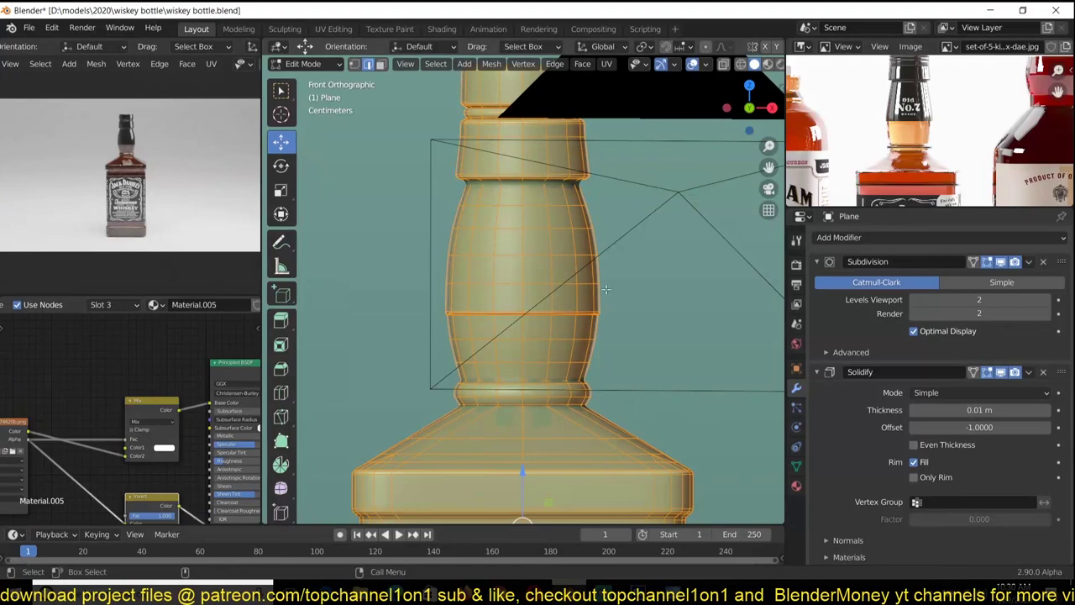
middle_click_drag(606, 288, 506, 329)
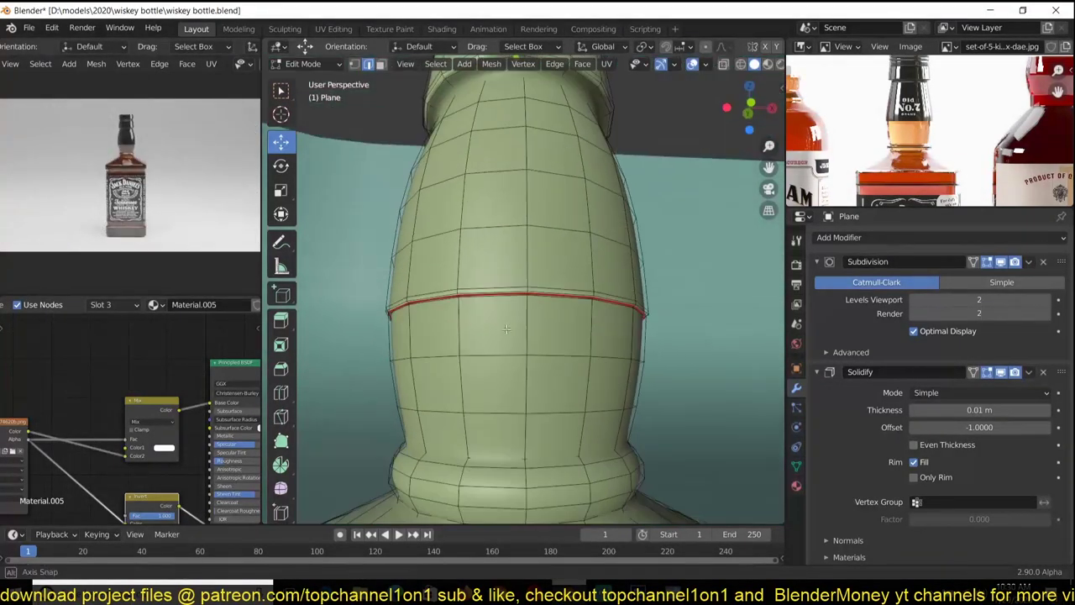
scroll(521, 320, "down", 4)
middle_click_drag(528, 448, 554, 404)
left_click(554, 404, "alt")
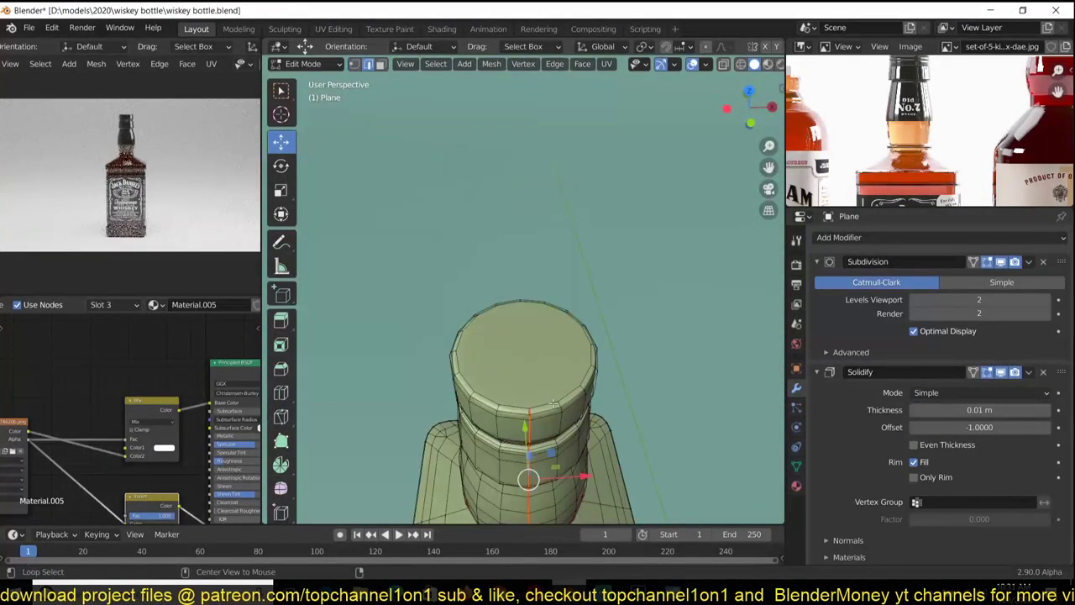
right_click(554, 404)
left_click(555, 408)
key("Tab")
Select the bottle's Material.005 label material slot.
left_click(797, 466)
left_click(797, 426)
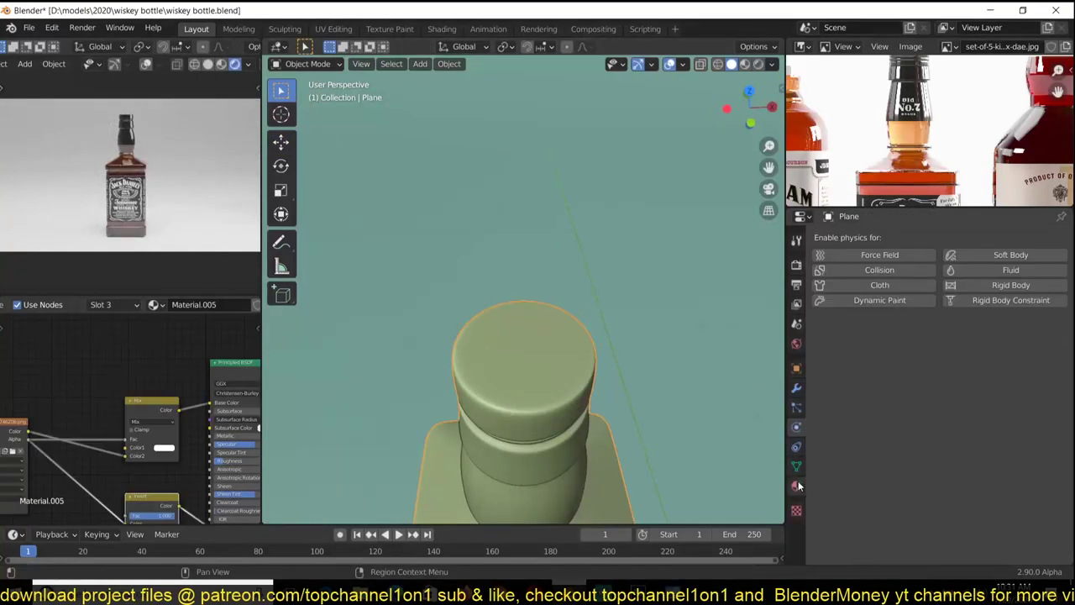
left_click(797, 486)
left_click(854, 255)
Save the blend file and load labels.png with the No.7 logo as the label image.
left_click(334, 29)
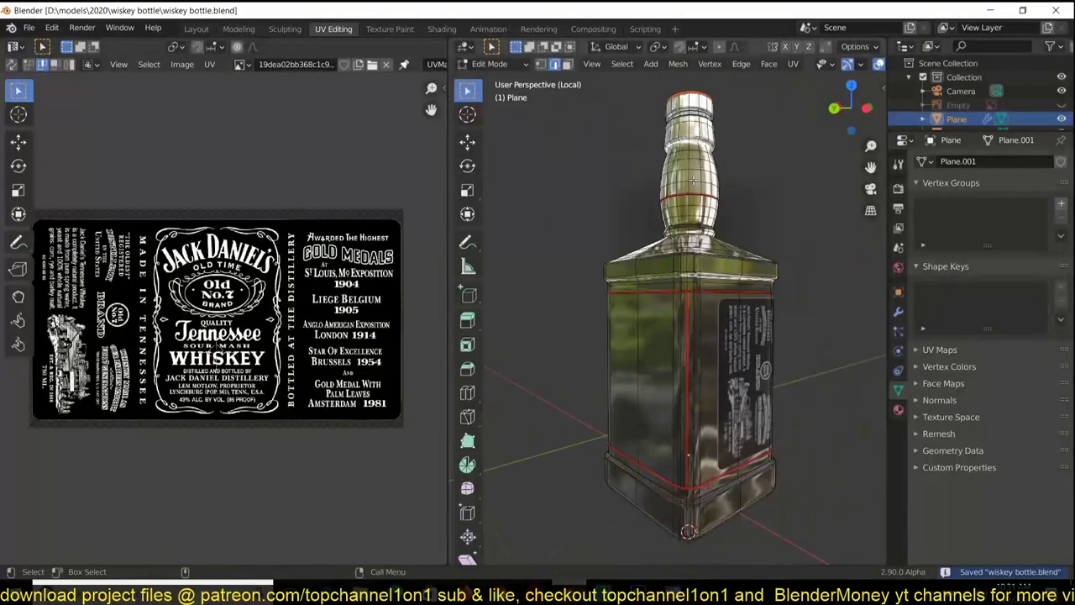
key("ctrl+s")
left_click(266, 64)
double_click(694, 347)
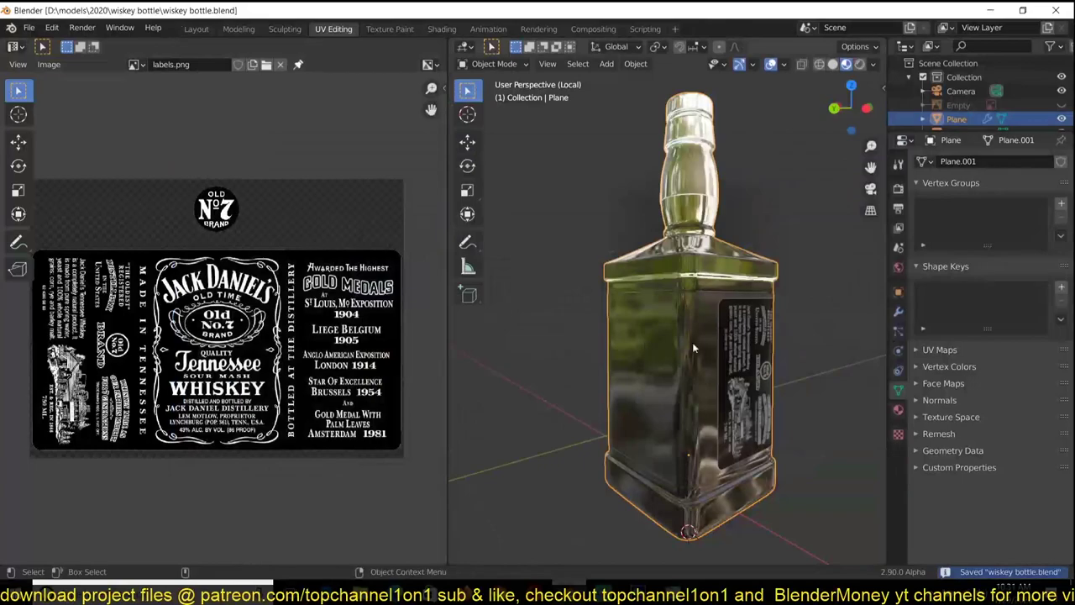
left_click(206, 30)
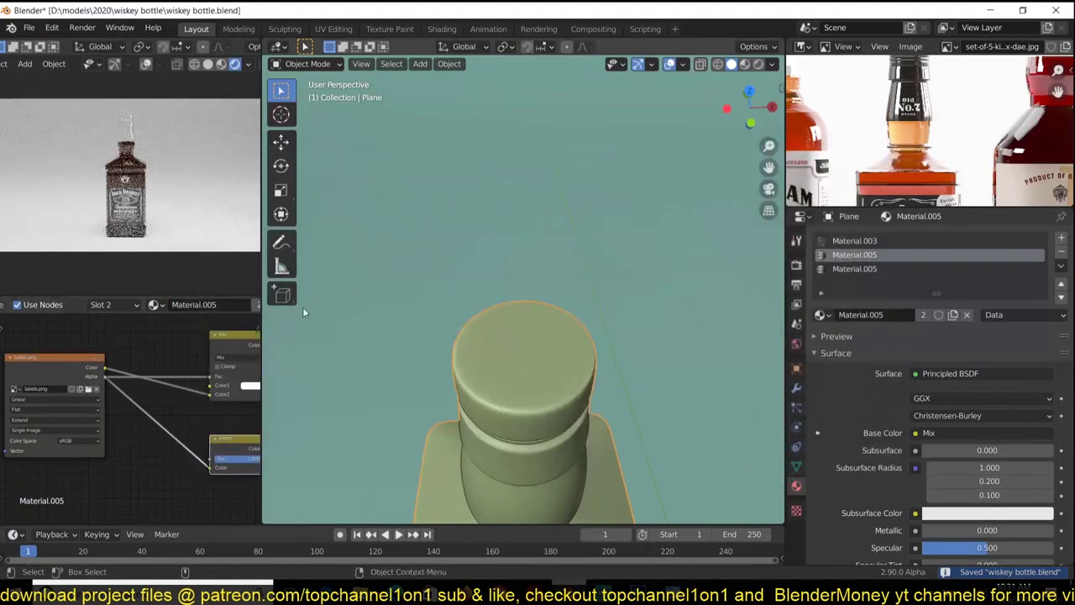
left_click(334, 29)
Scale, shift and vertically stretch the body UVs to fit the label.
key("l")
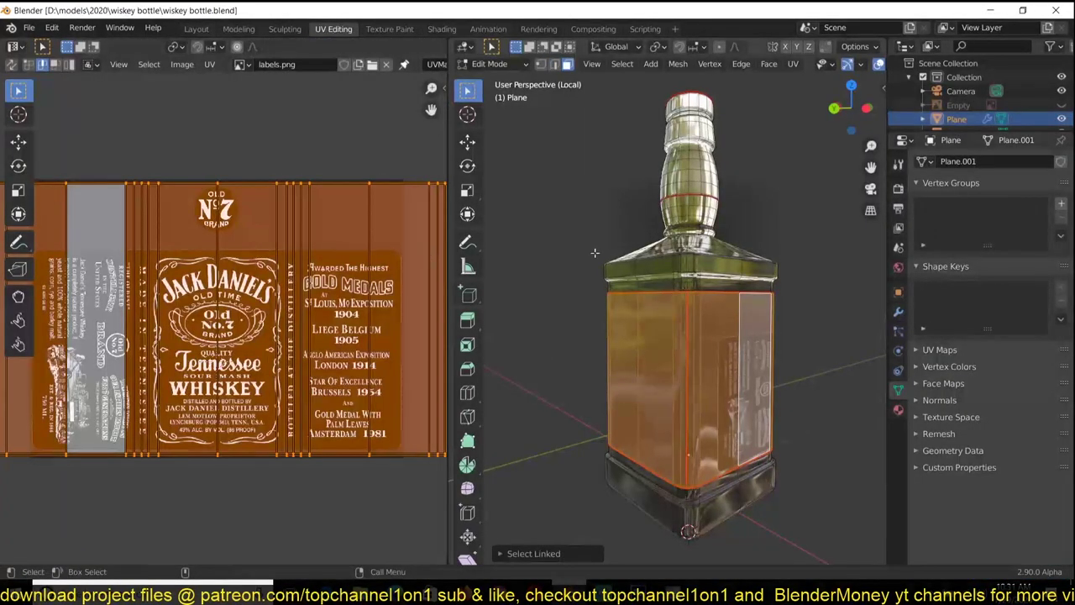
middle_click_drag(750, 356, 714, 336)
key("s")
left_click(268, 185)
key("g")
key("y")
left_click(278, 198)
key("s")
key("y")
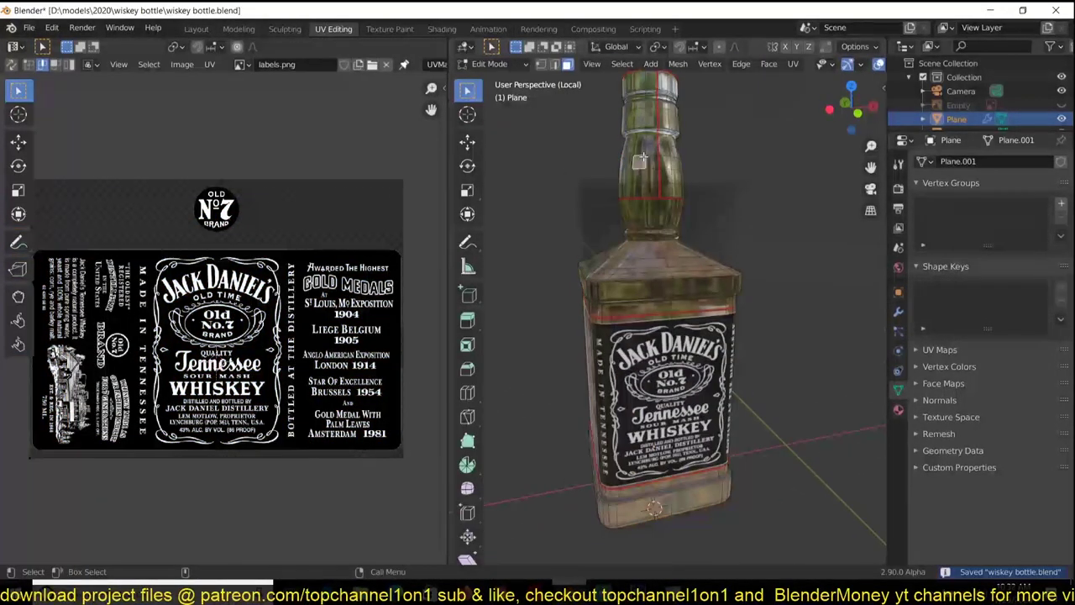
Shrink the neck UVs and slide them horizontally above the label.
key("a")
key("s")
left_click(334, 243)
scroll(333, 242, "up", 2)
middle_click_drag(672, 294, 638, 277)
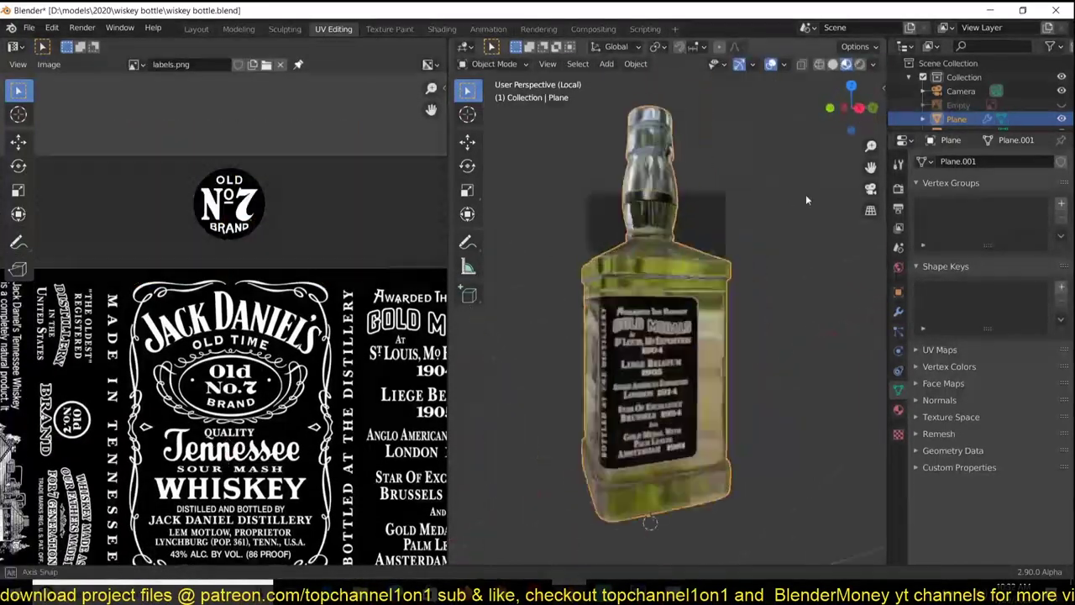
key("KP_1")
key("g")
key("x")
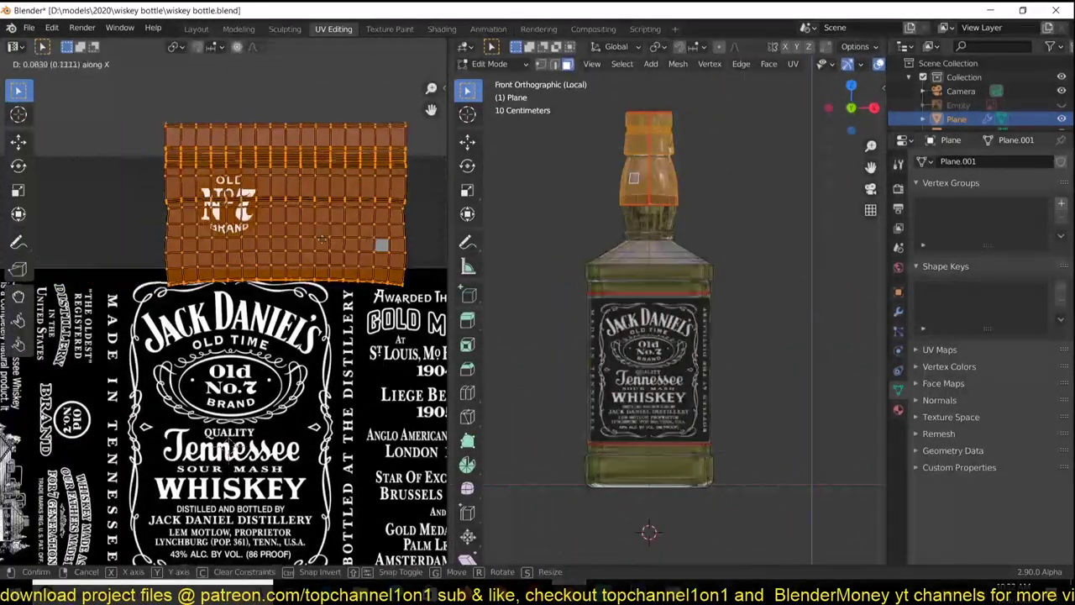
key("Return")
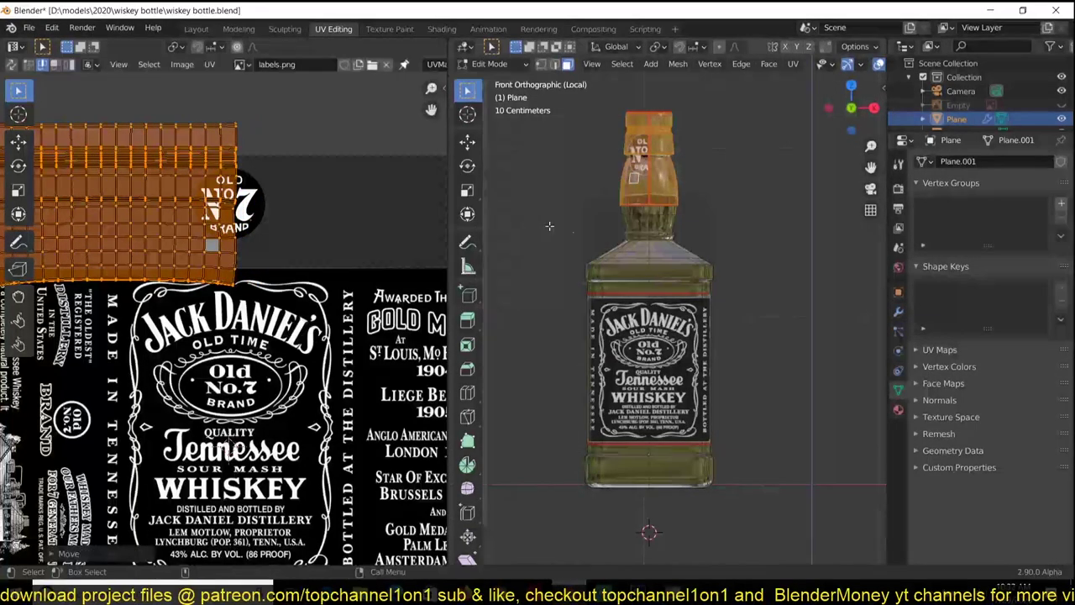
Cancel the accidental edge crease change and reselect the bottle neck faces.
middle_click_drag(638, 285, 672, 251)
key("alt+a")
key("Escape")
key("ctrl+e")
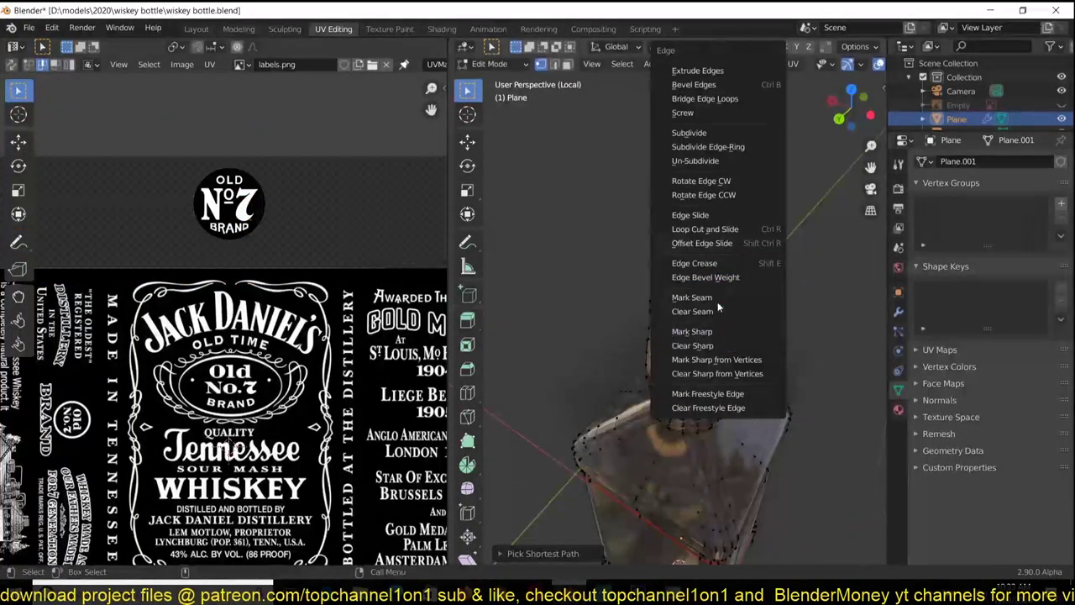
middle_click_drag(736, 257, 640, 346)
key("l")
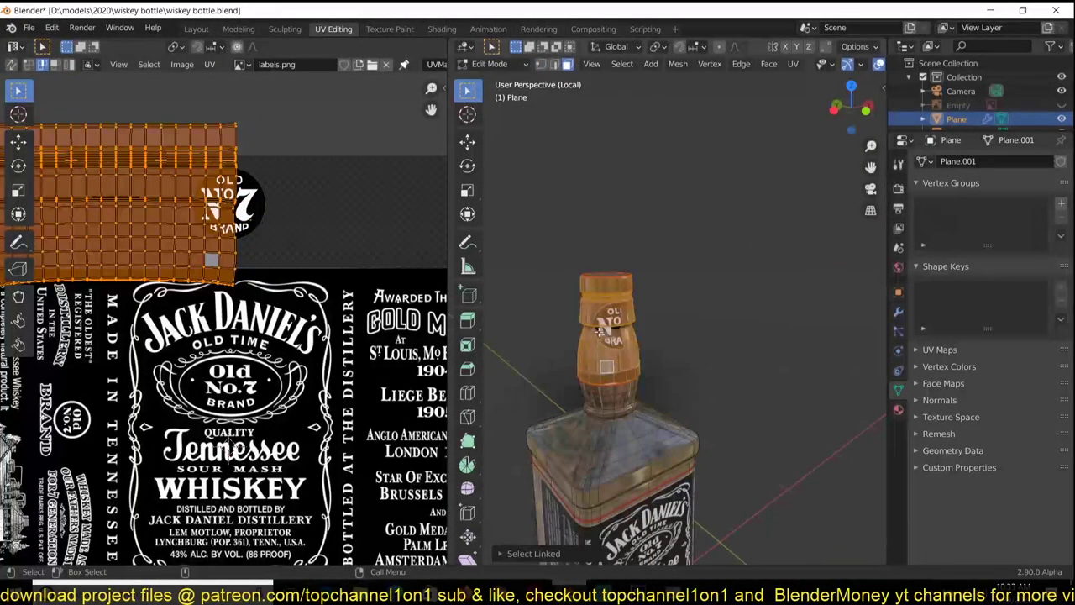
scroll(638, 353, "up", 3)
mouse_move(672, 378)
middle_mouse_down()
mouse_move(752, 441)
mouse_move(735, 346)
middle_mouse_up()
key("alt+a")
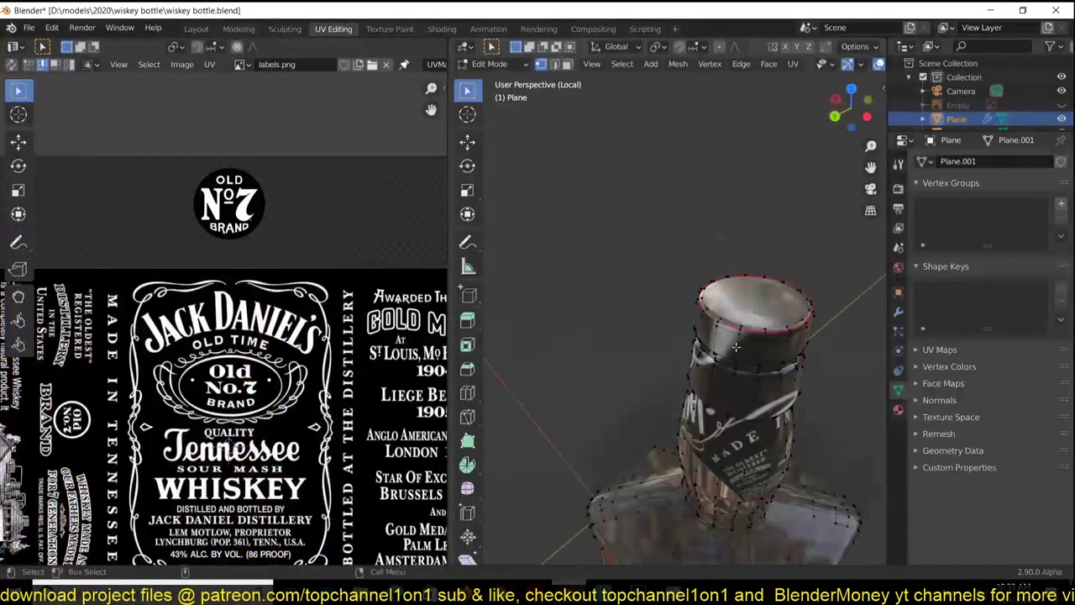
key("l")
Unwrap the neck, rotate its UVs 90 degrees and scale them over the Old No.7 logo.
key("u")
left_click(760, 375)
key("KP_3")
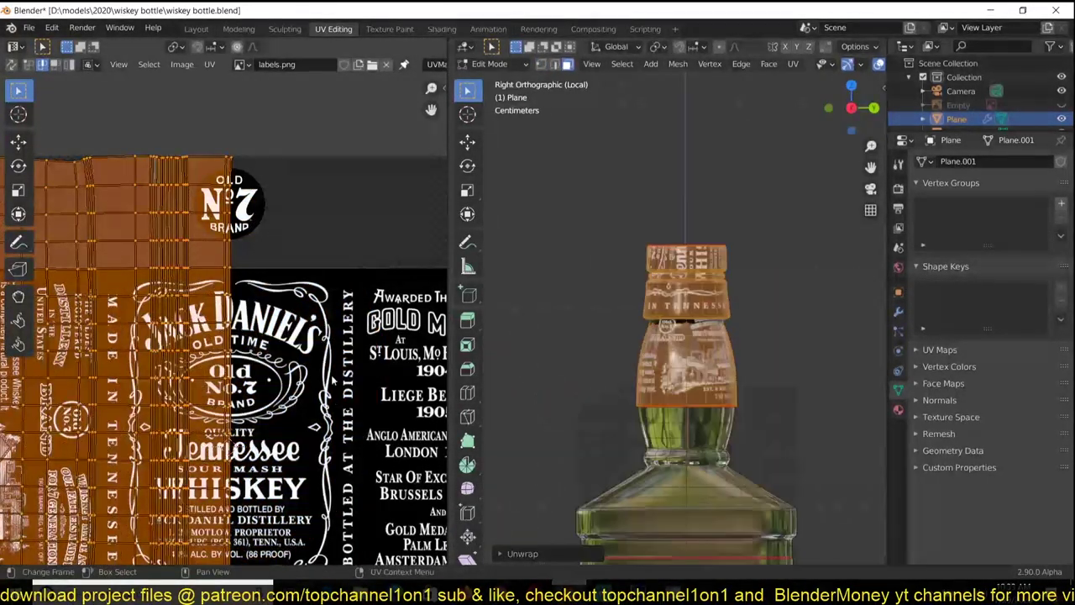
key("s")
key("r")
key("9")
key("0")
key("g")
key("s")
key("Return")
Slide the neck UVs sideways, mirror them on Y and reposition them horizontally.
key("KP_1")
scroll(605, 336, "down", 3)
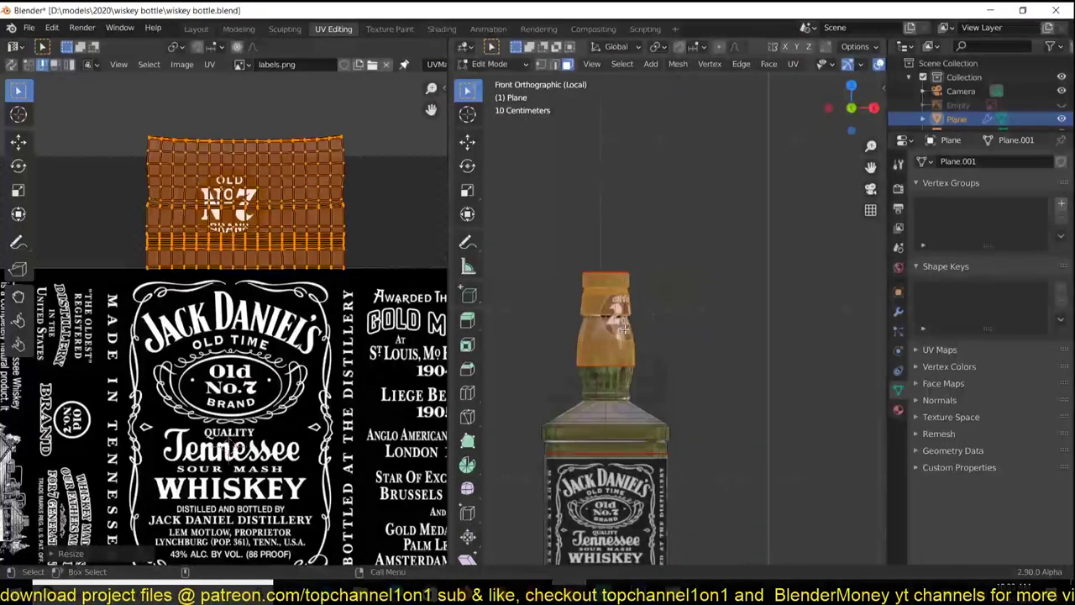
key("g")
key("x")
key("Return")
key("ctrl+m")
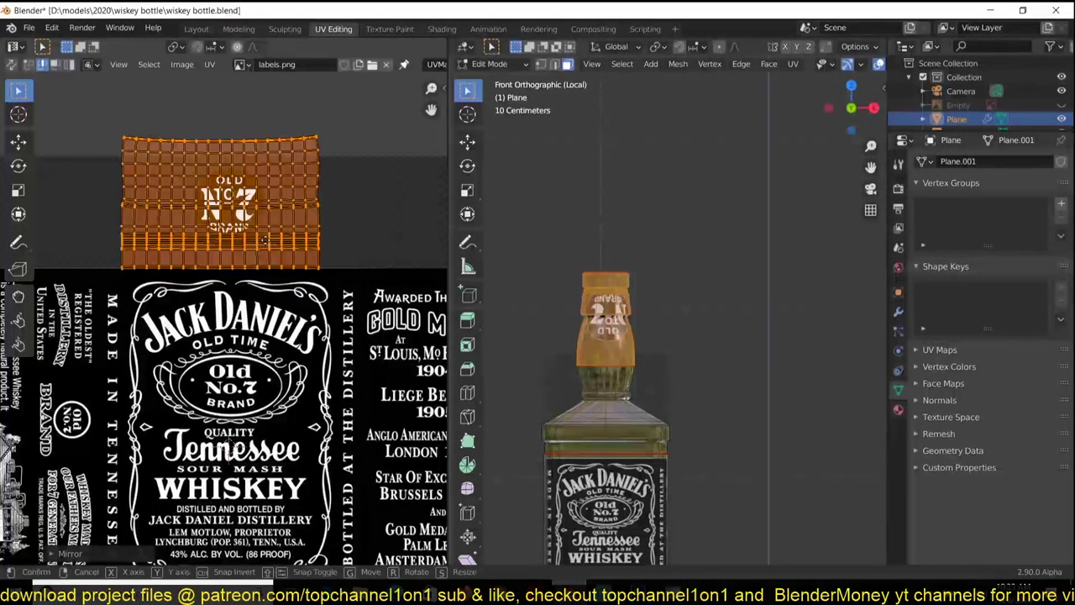
key("y")
key("g")
key("x")
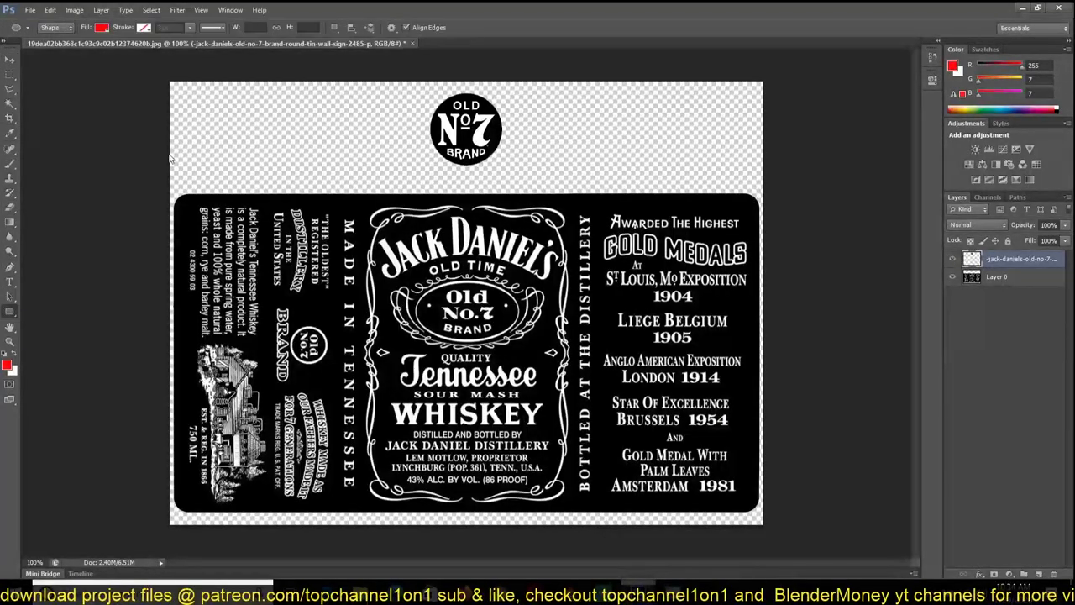
Fill the rectangle with black and move Rectangle 1 below the label layer.
left_click_drag(791, 189, 792, 190)
double_click(968, 261)
left_click(394, 302)
left_click(643, 148)
left_click_drag(1008, 261, 1008, 280)
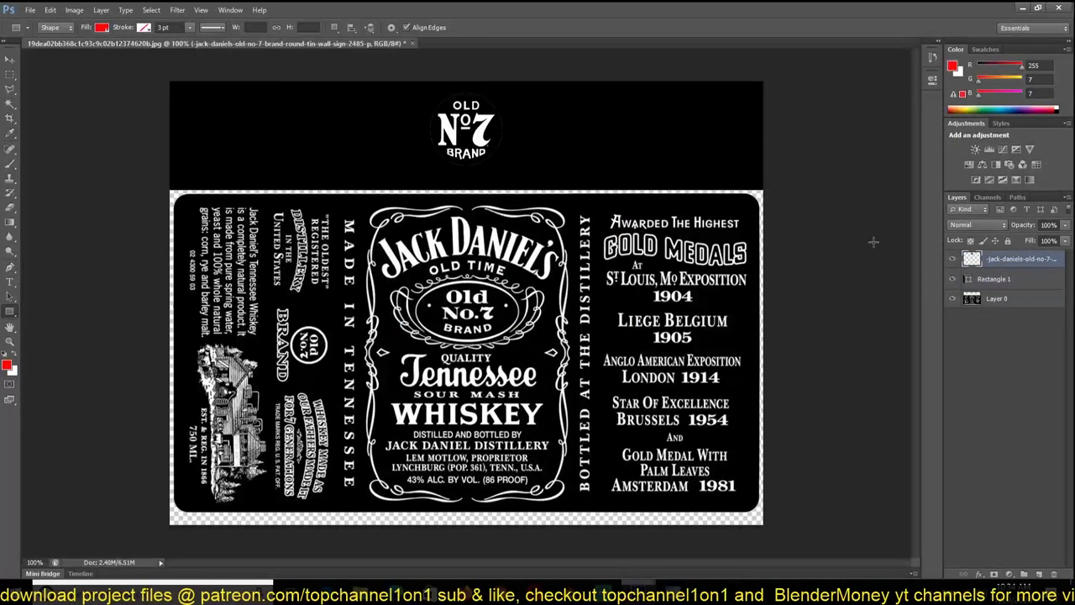
Scale down the placed No7 badge and commit it.
scroll(512, 134, "up", 1, "alt")
scroll(402, 208, "up", 3)
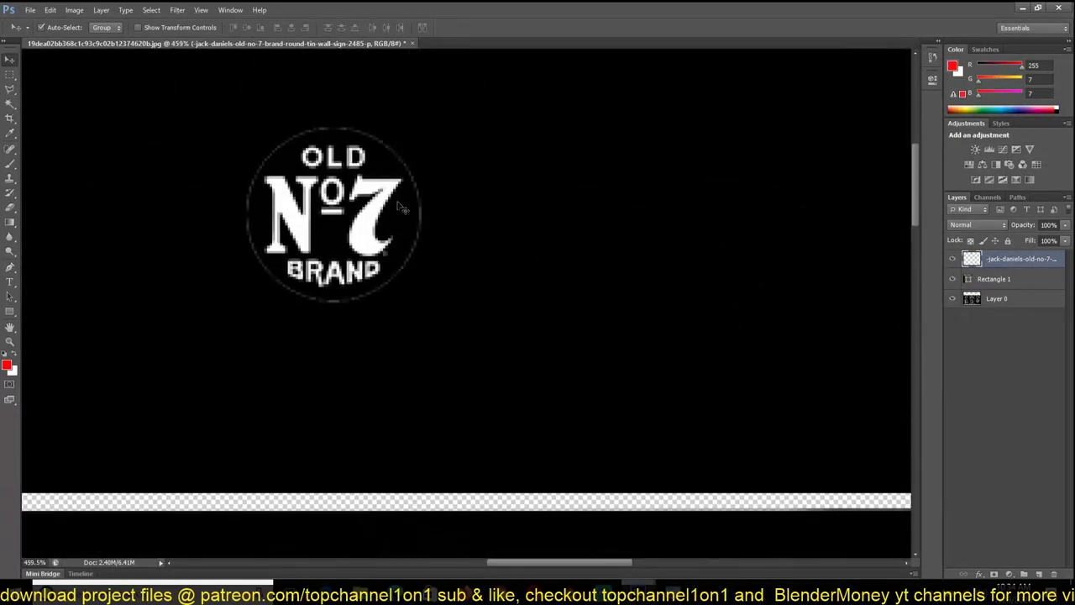
left_click_drag(510, 388, 510, 388)
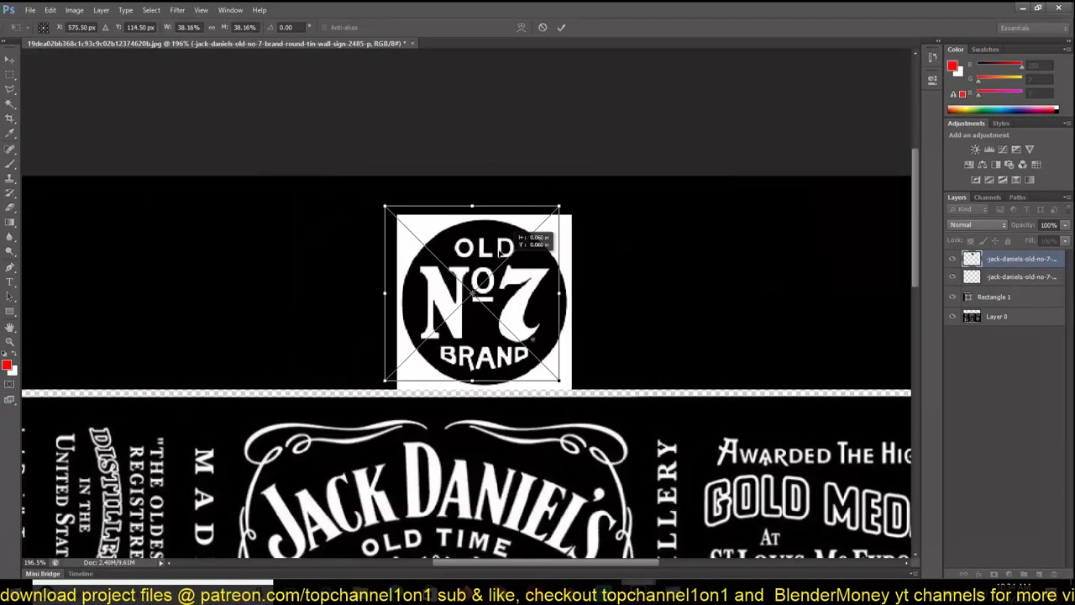
key("Return")
left_click_drag(543, 185, 514, 220, "alt+shift")
key("Return")
Add a layer mask to the badge layer and set up a brush with white paint.
left_click(995, 575)
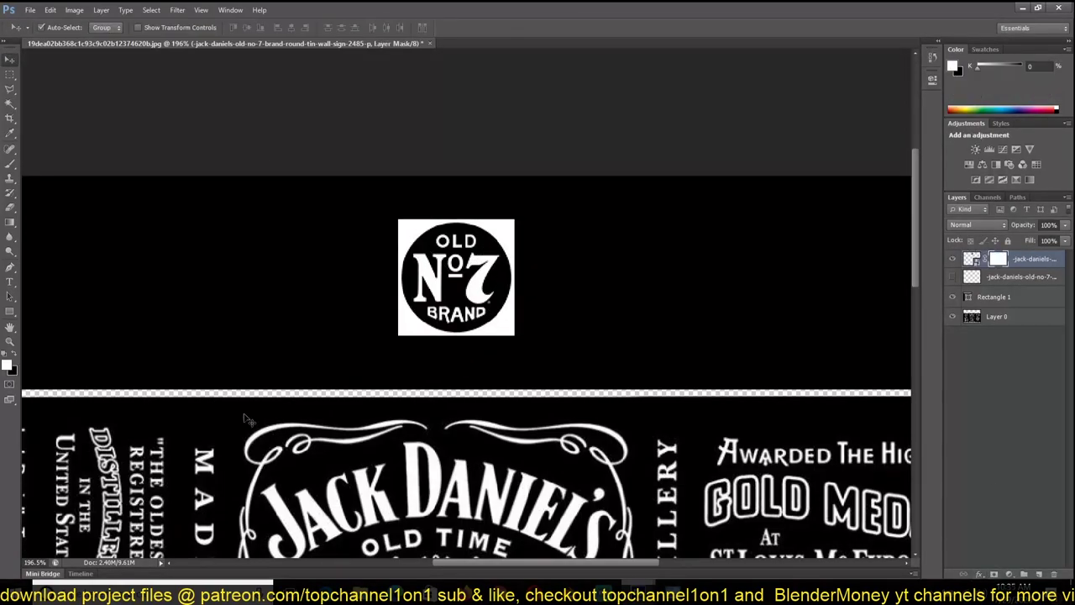
key("b")
right_click(232, 234)
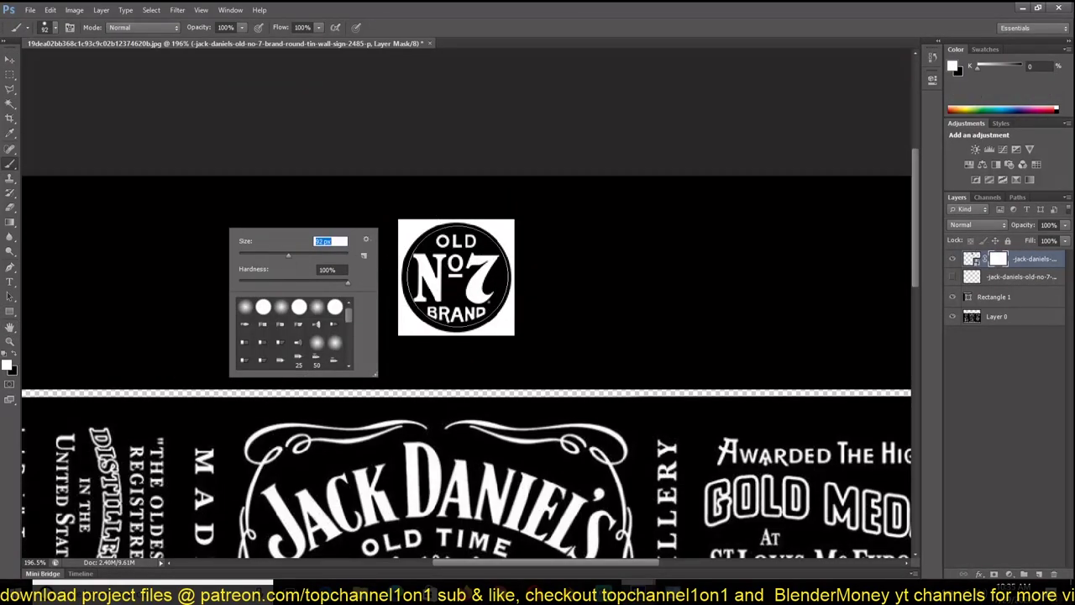
key("Return")
left_click(998, 259, "shift")
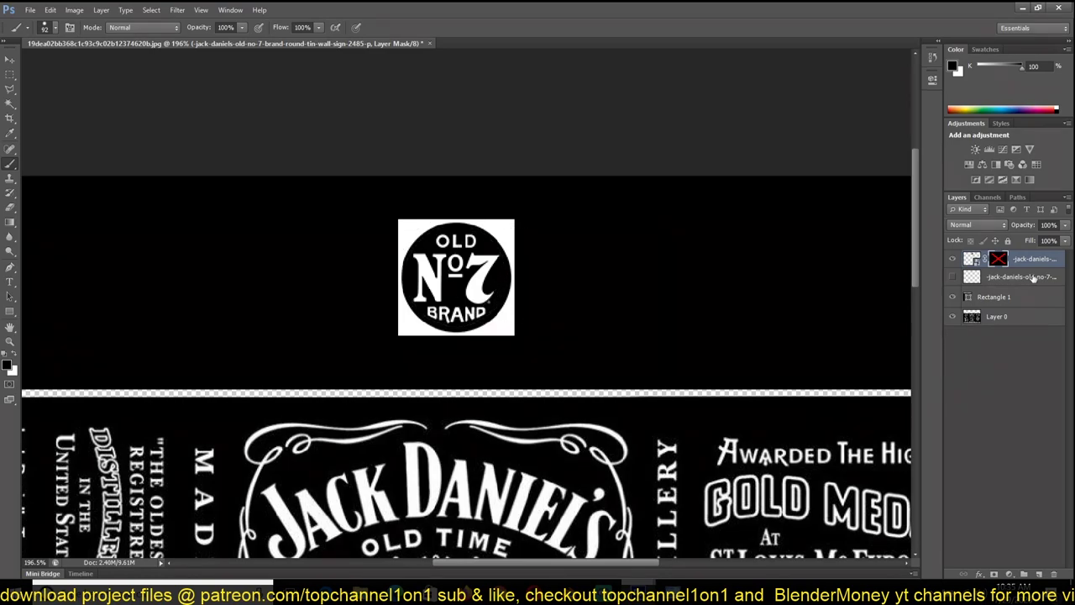
key("x")
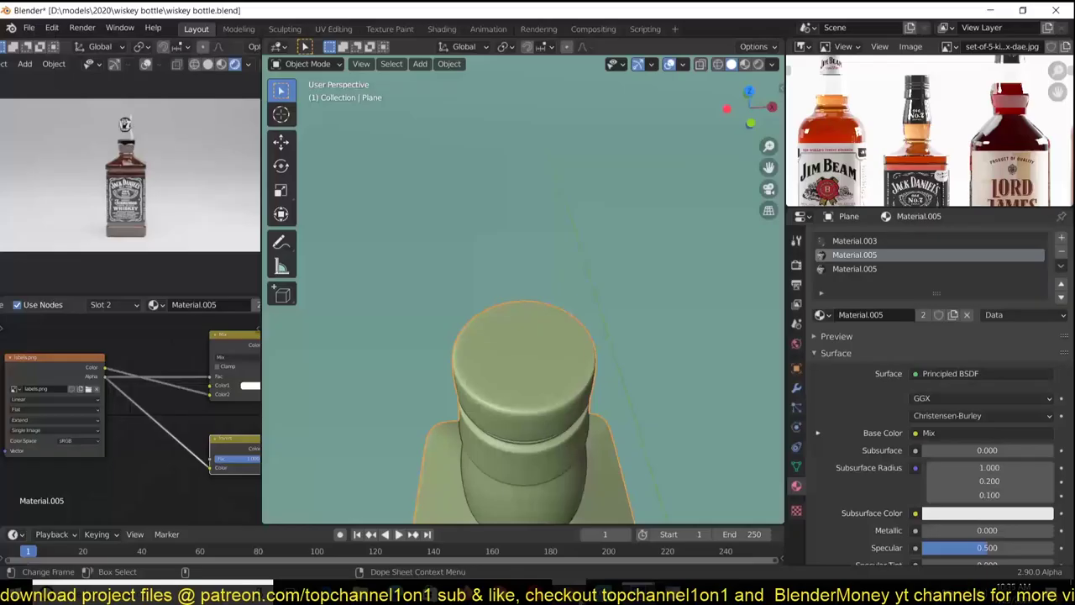
Scale the neck UV island down so the Old No.7 logo fits the neck.
scroll(672, 336, "up", 2)
key("s")
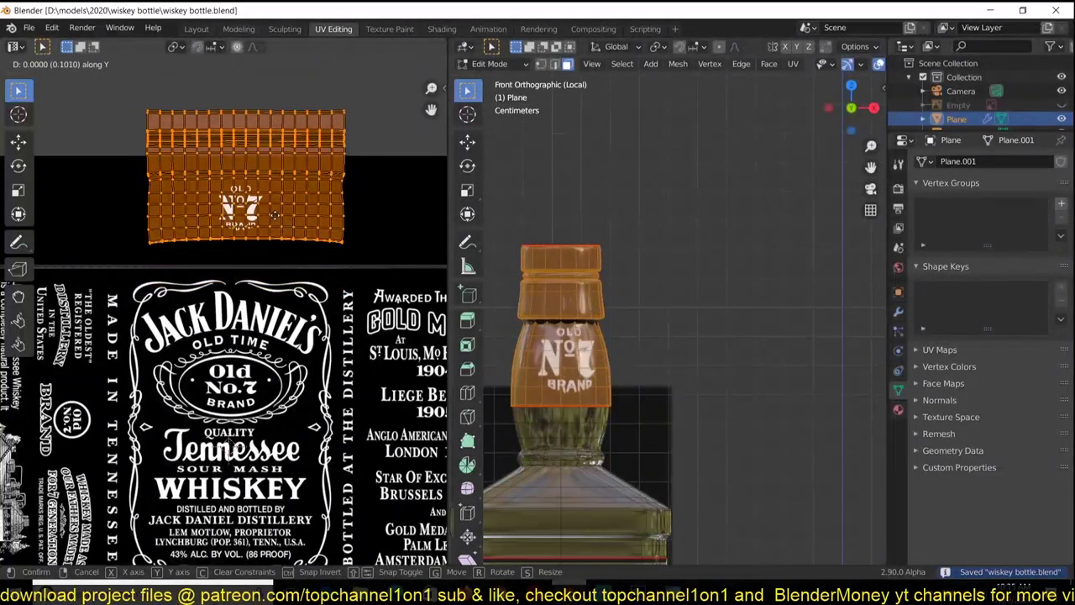